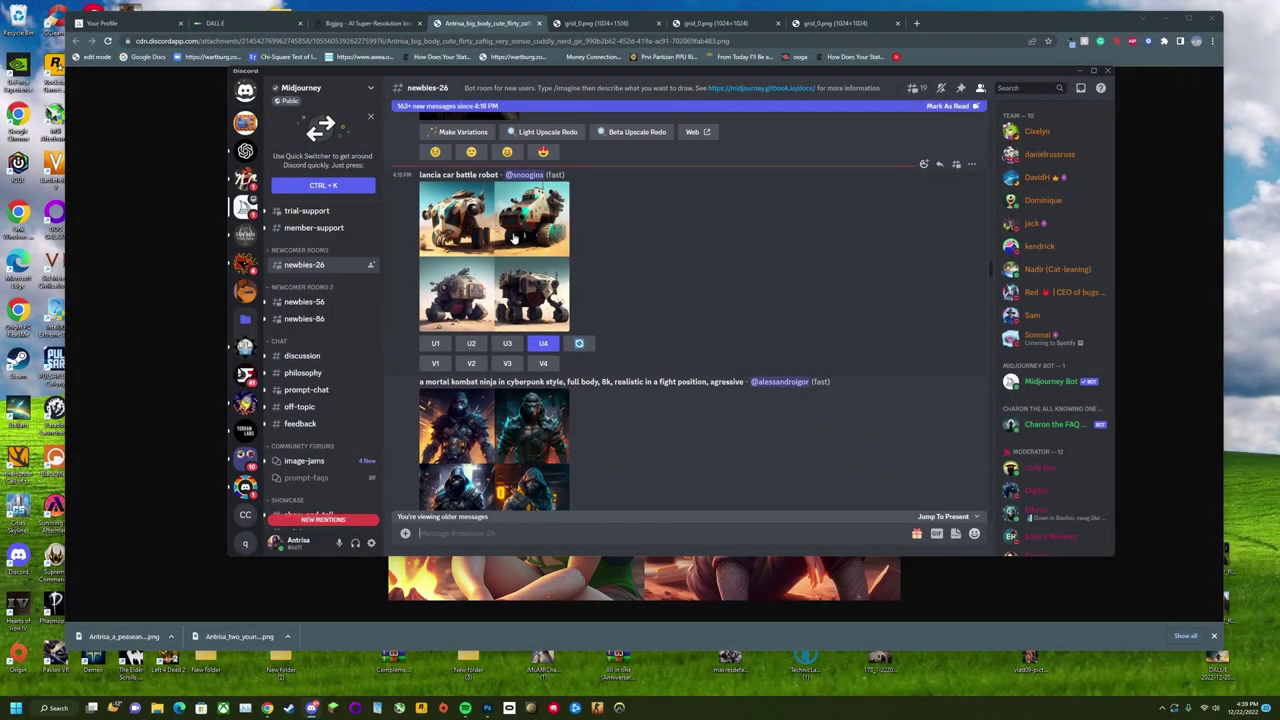
- Scroll through the #newbies-26 channel and minimize the browser window behind Discord
{"action": "scroll", "coordinate": [510, 239], "scroll_direction": "down", "scroll_amount": 1}
{"action": "scroll", "coordinate": [518, 268], "scroll_direction": "down", "scroll_amount": 10}
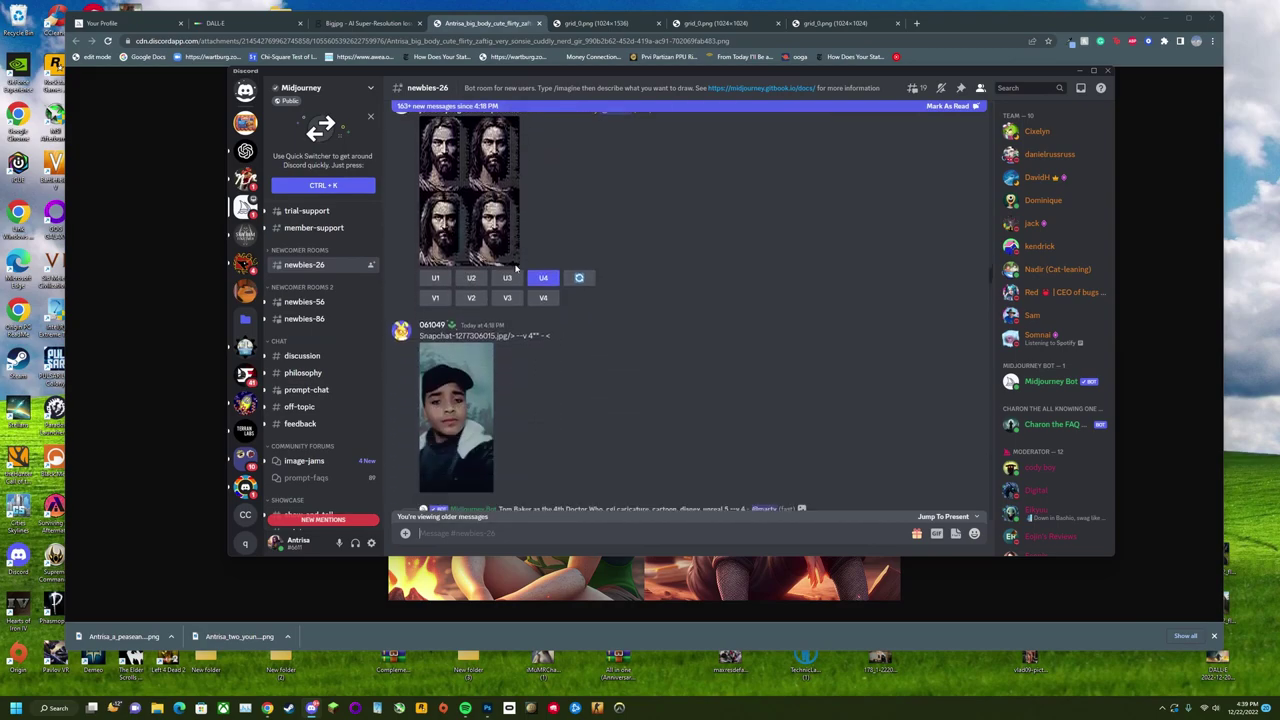
{"action": "scroll", "coordinate": [518, 268], "scroll_direction": "down", "scroll_amount": 12}
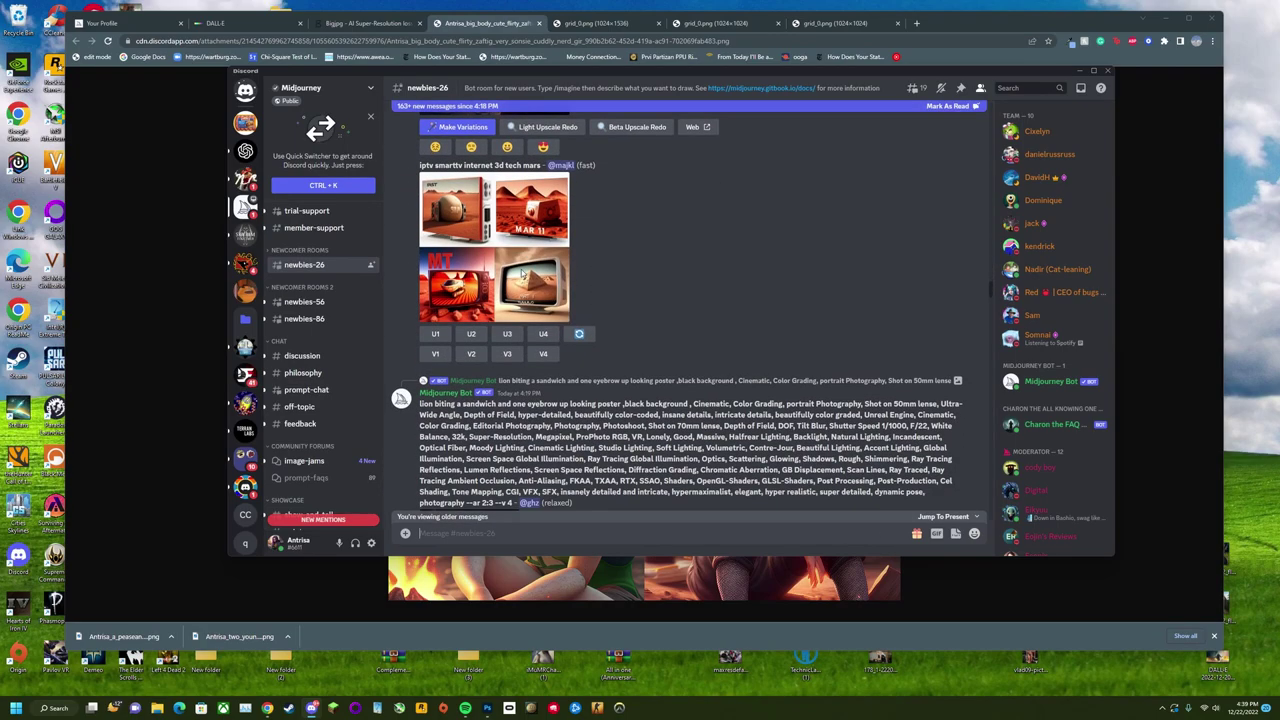
{"action": "left_click", "coordinate": [1166, 18]}
- Minimize Discord to the bare desktop, then restore the Midjourney Discord window from the taskbar
{"action": "left_click", "coordinate": [1080, 71]}
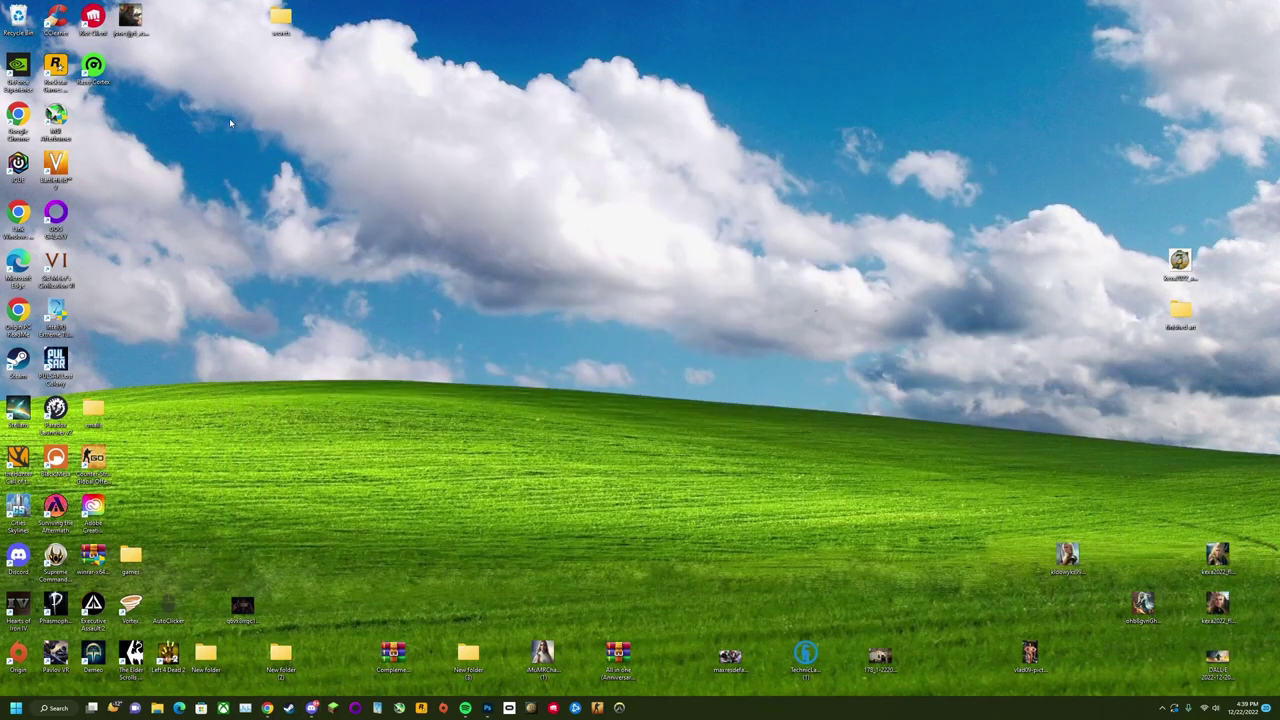
{"action": "left_click_drag", "start_coordinate": [250, 104], "coordinate": [930, 416]}
{"action": "mouse_move", "coordinate": [311, 709]}
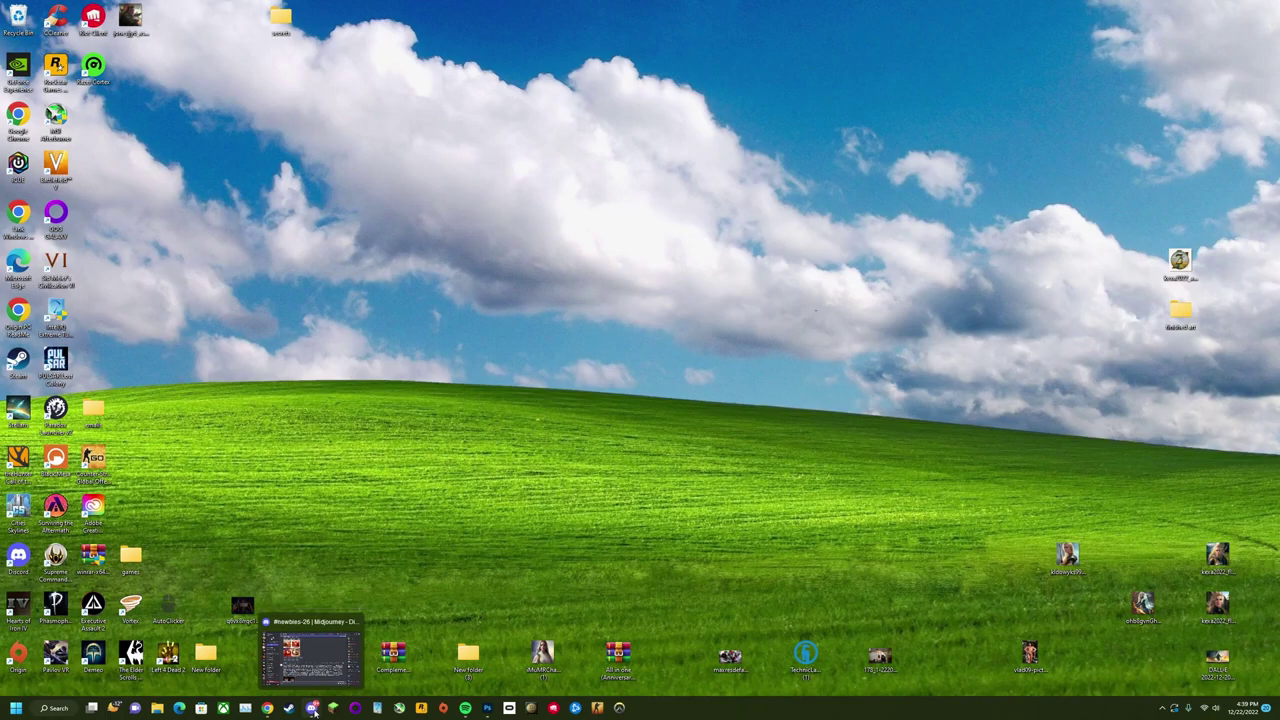
{"action": "left_click", "coordinate": [313, 709]}
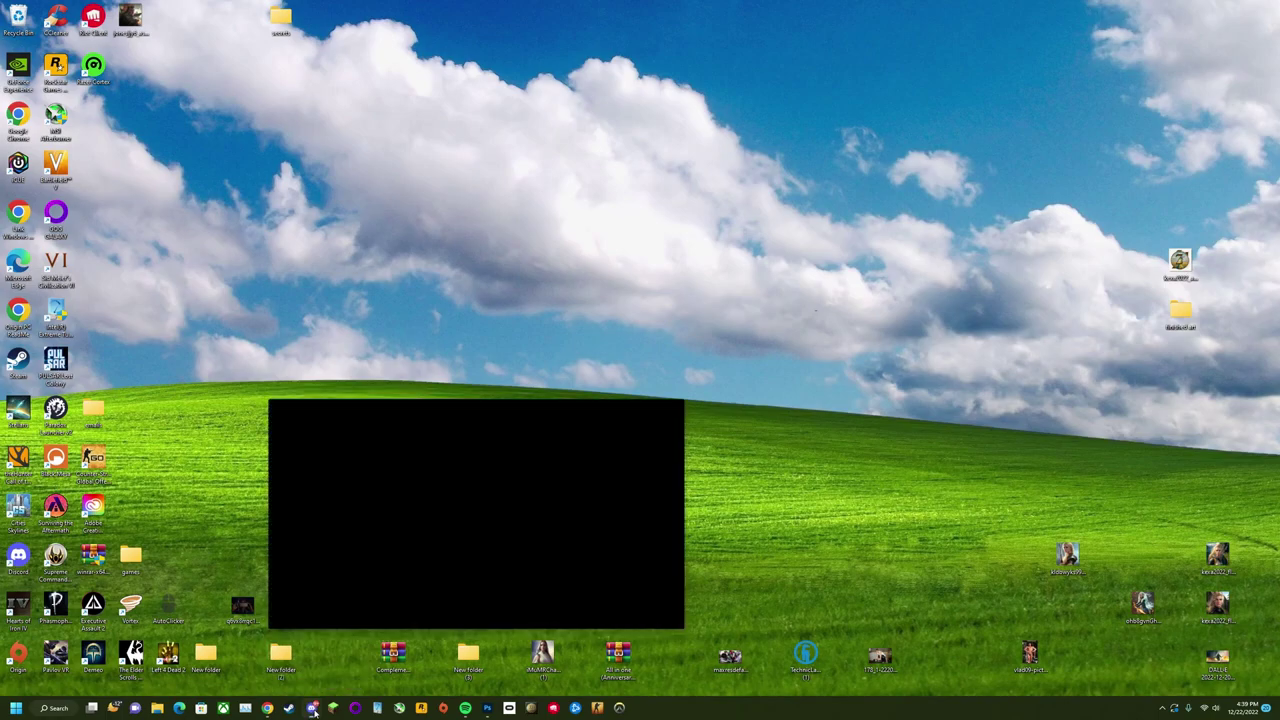
{"action": "scroll", "coordinate": [487, 381], "scroll_direction": "down", "scroll_amount": 3}
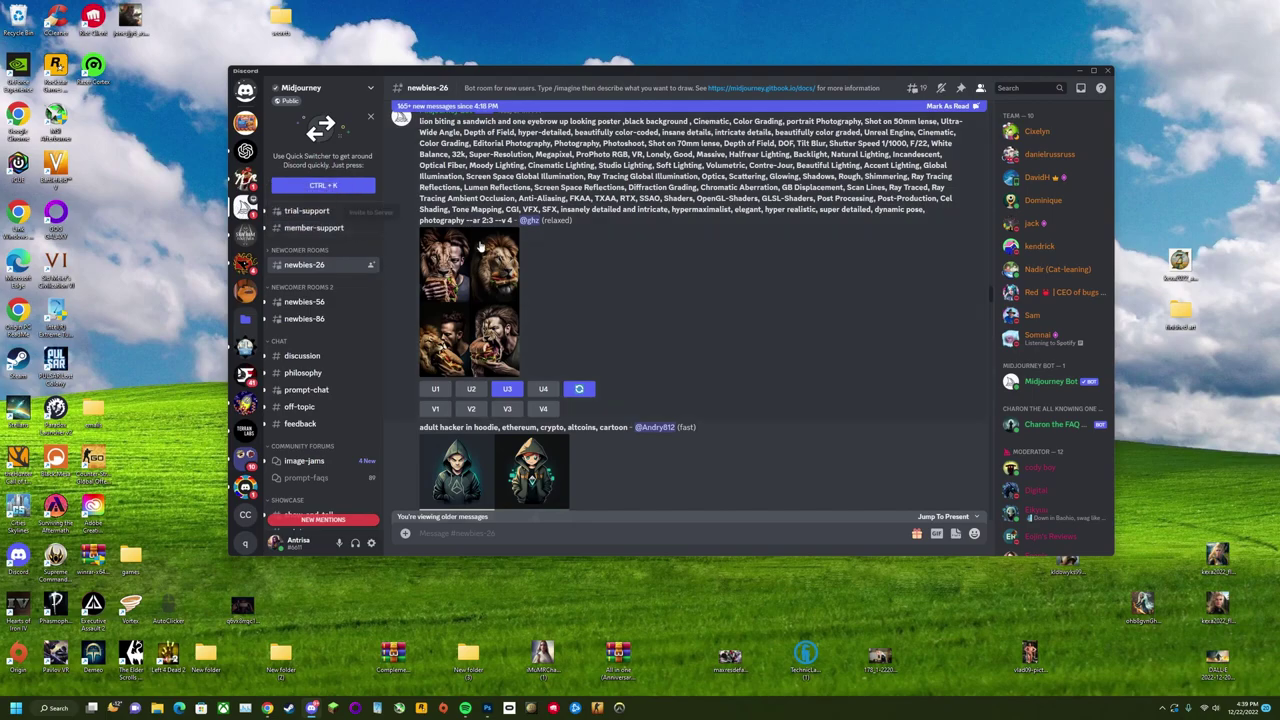
- Switch Discord to the r/notpolitics server and bring Chrome's pink-haired women grid to the front
{"action": "scroll", "coordinate": [600, 300], "scroll_direction": "down", "scroll_amount": 2}
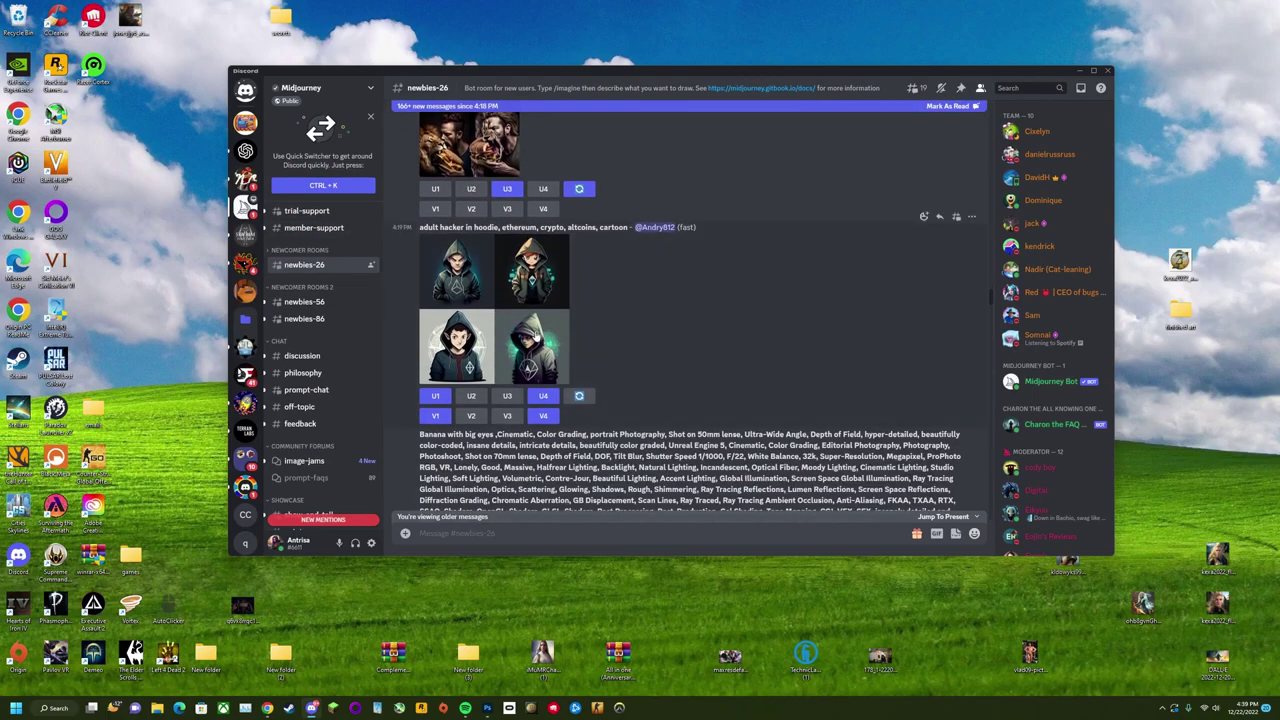
{"action": "scroll", "coordinate": [520, 340], "scroll_direction": "down", "scroll_amount": 3}
{"action": "scroll", "coordinate": [520, 340], "scroll_direction": "down", "scroll_amount": 10}
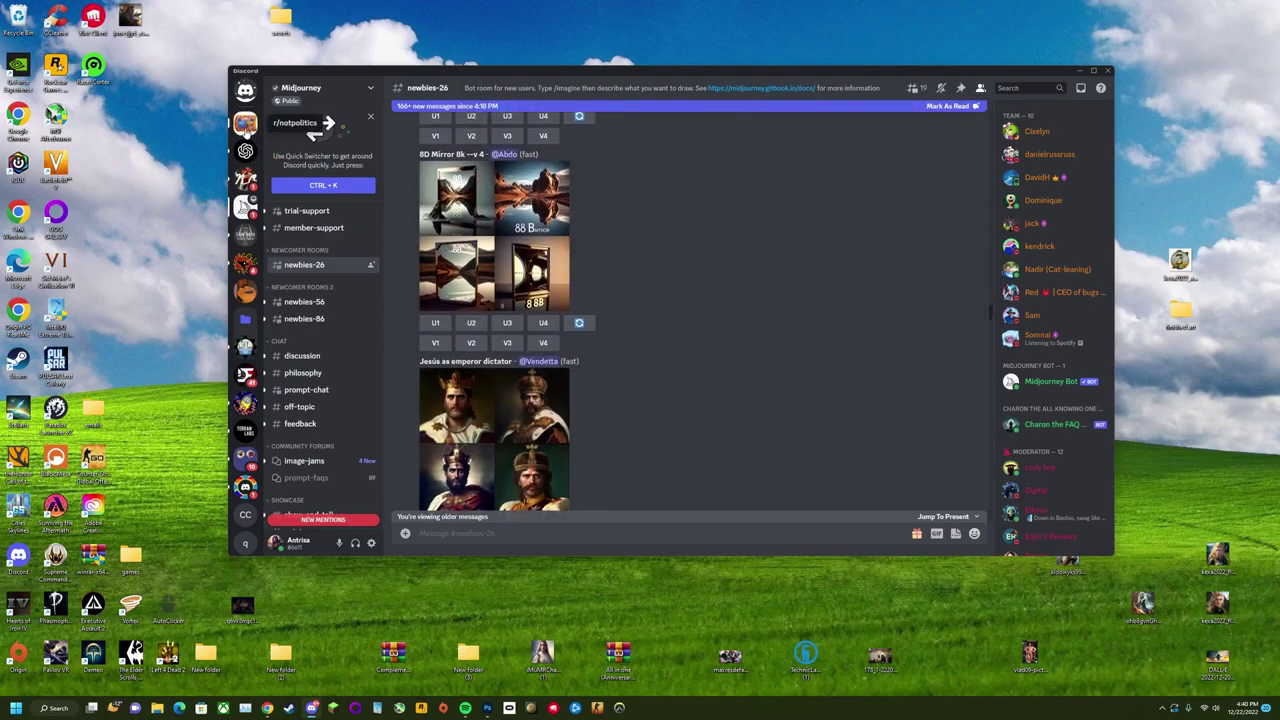
{"action": "left_click", "coordinate": [245, 122]}
{"action": "left_click", "coordinate": [267, 709]}
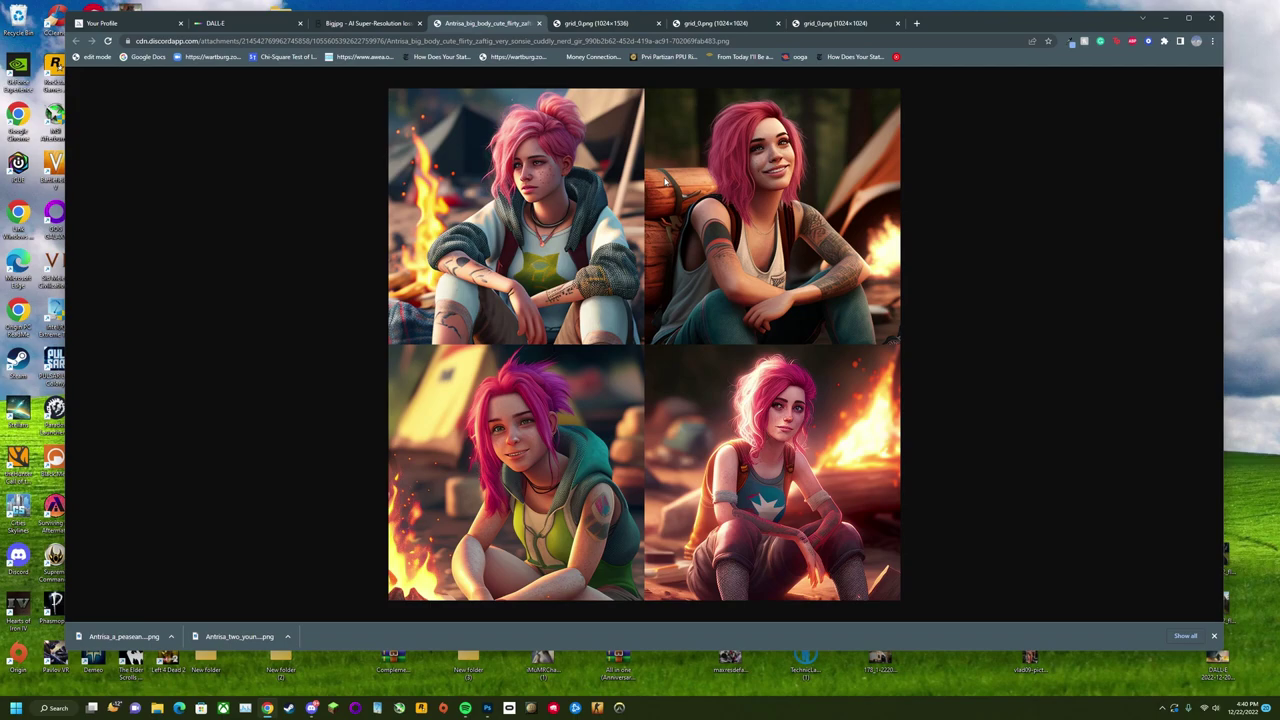
- Browse the grid_0.png tabs, ending on the blonde woman in silver armor amid flames
{"action": "left_click", "coordinate": [602, 25]}
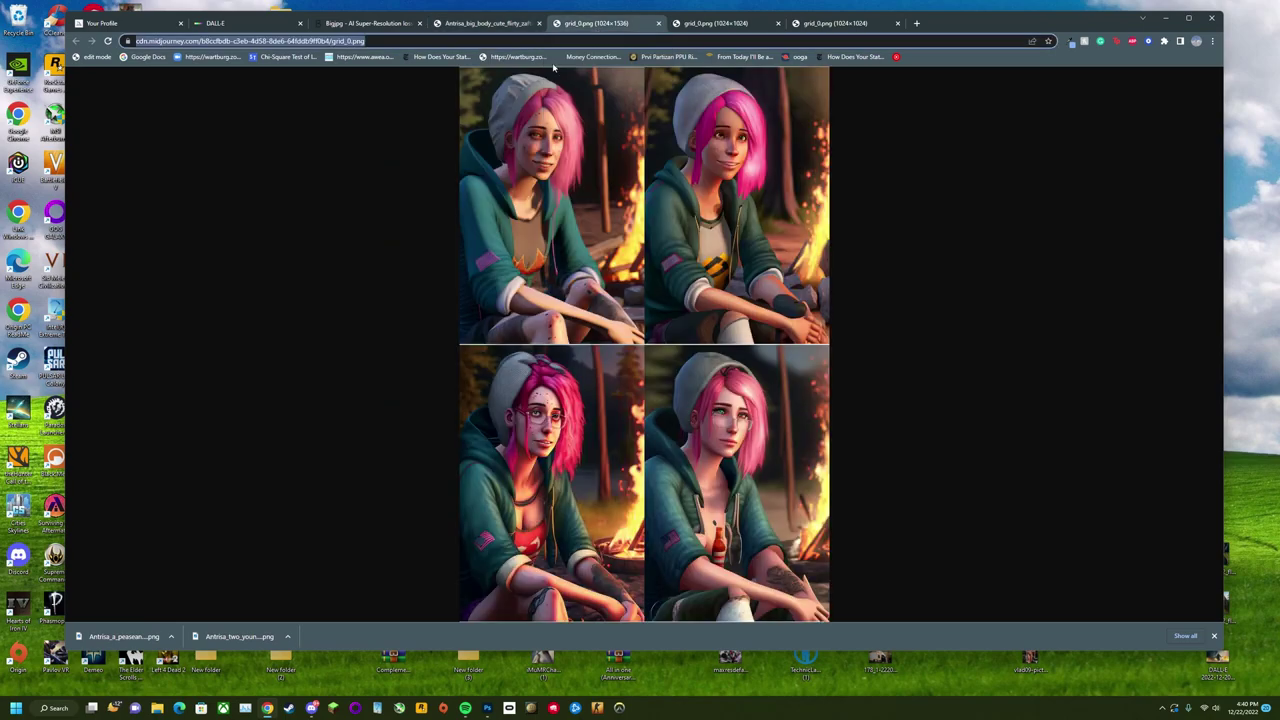
{"action": "left_click", "coordinate": [716, 24]}
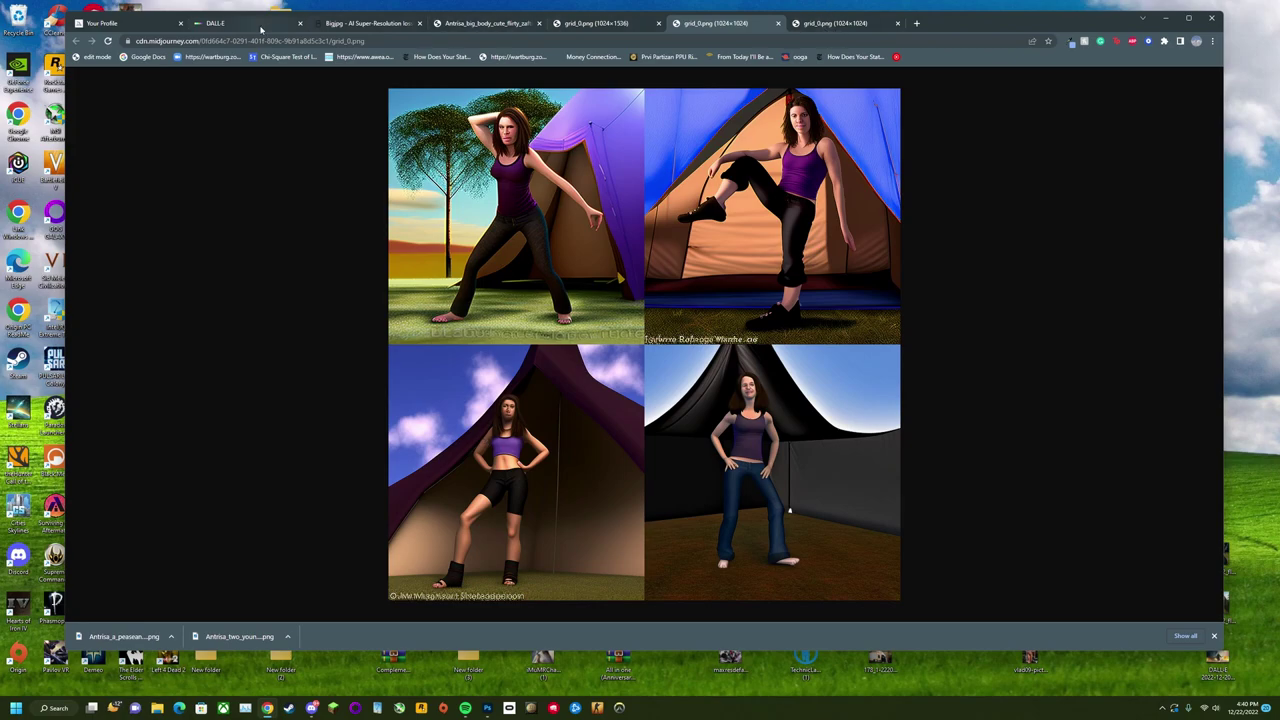
{"action": "mouse_move", "coordinate": [258, 29]}
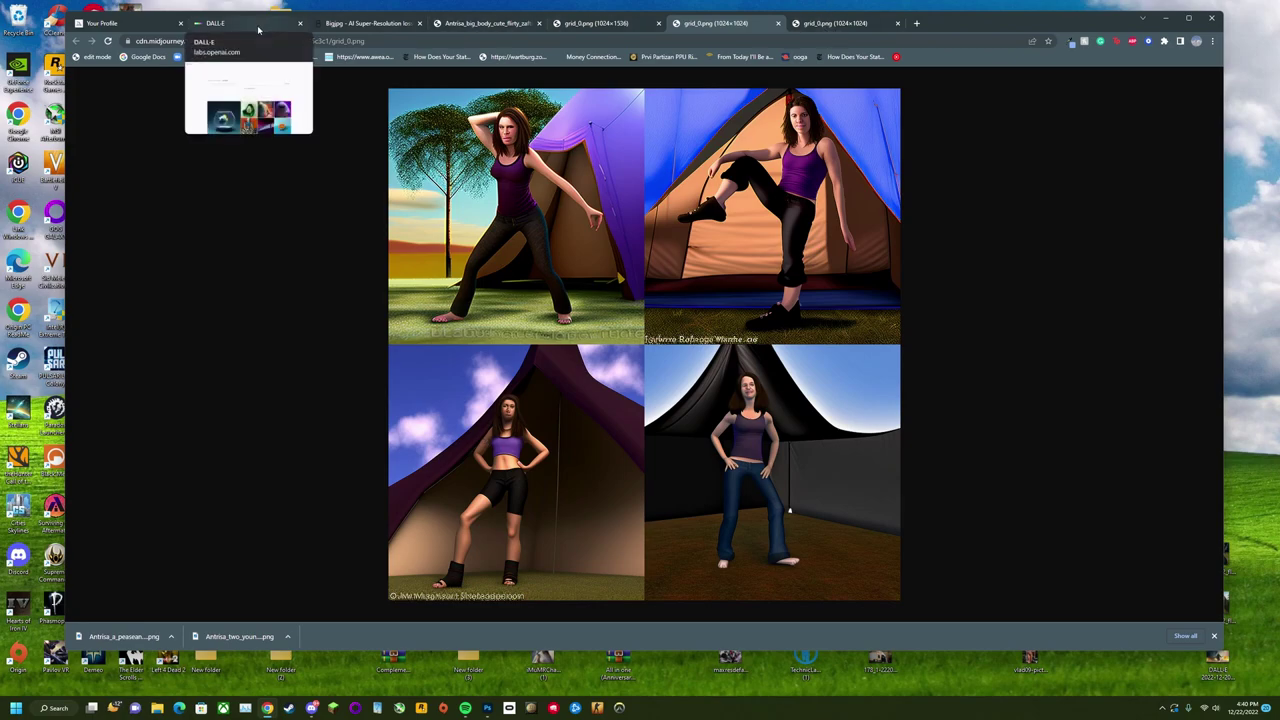
{"action": "left_click", "coordinate": [828, 24]}
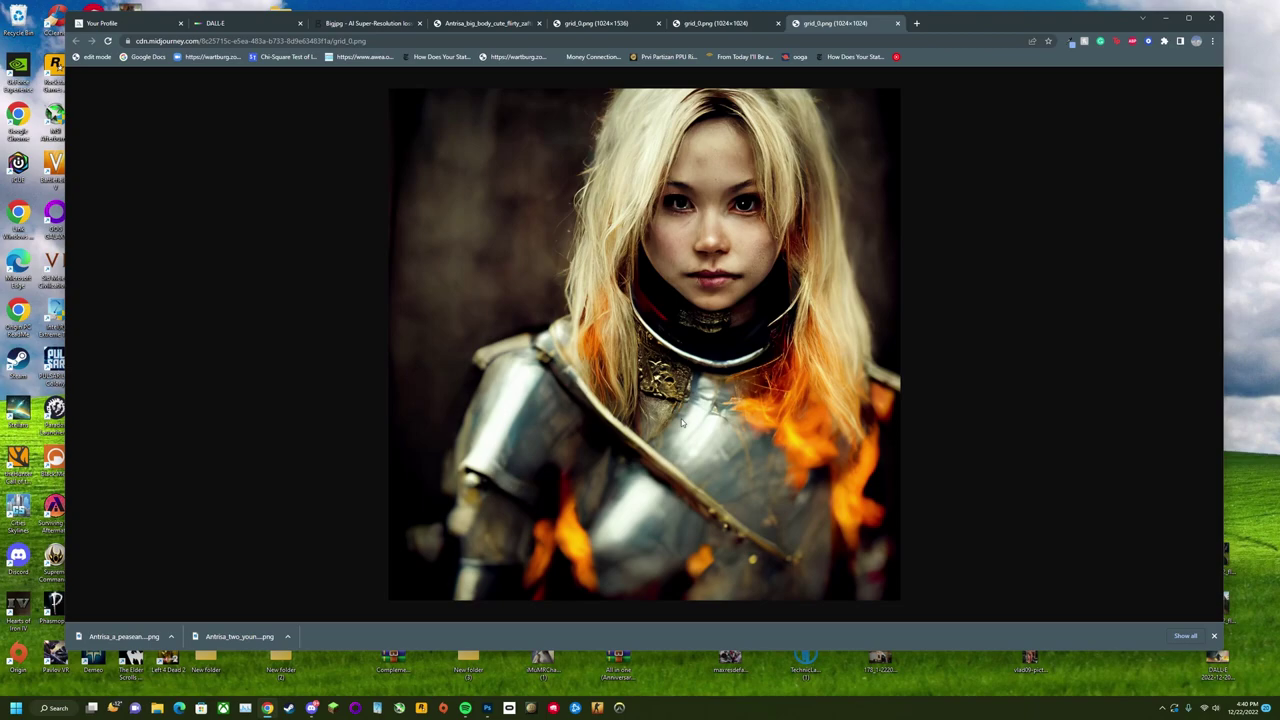
- Bring Discord's #art channel over the DALL-E page and preview the fiery mountain trail grid
{"action": "left_click", "coordinate": [252, 23]}
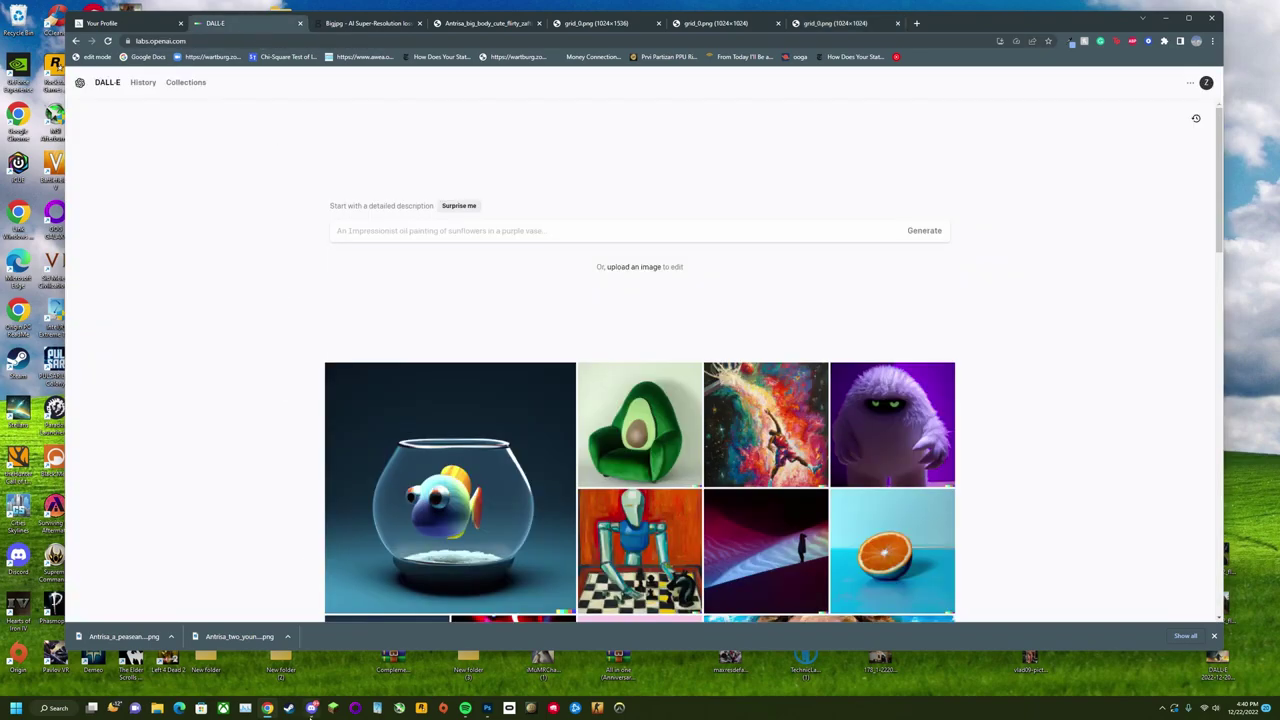
{"action": "left_click", "coordinate": [311, 708]}
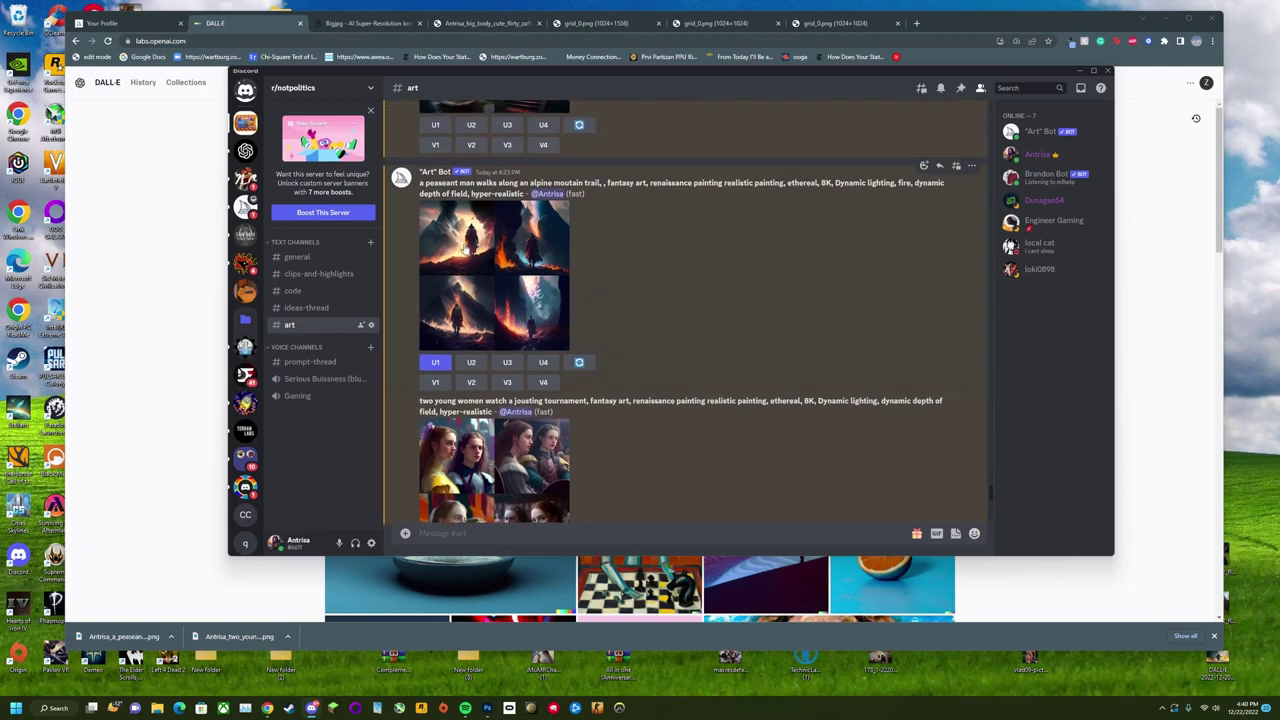
{"action": "left_click", "coordinate": [463, 240]}
{"action": "left_click", "coordinate": [168, 211]}
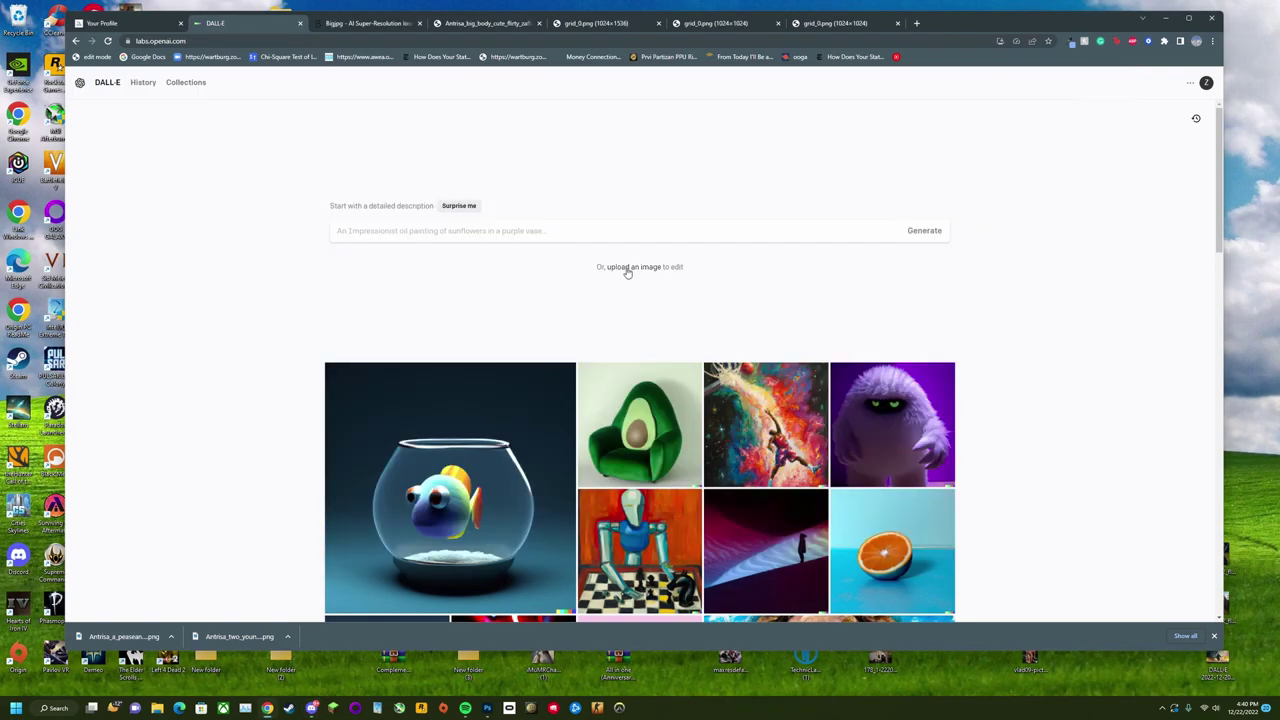
{"action": "left_click", "coordinate": [311, 708]}
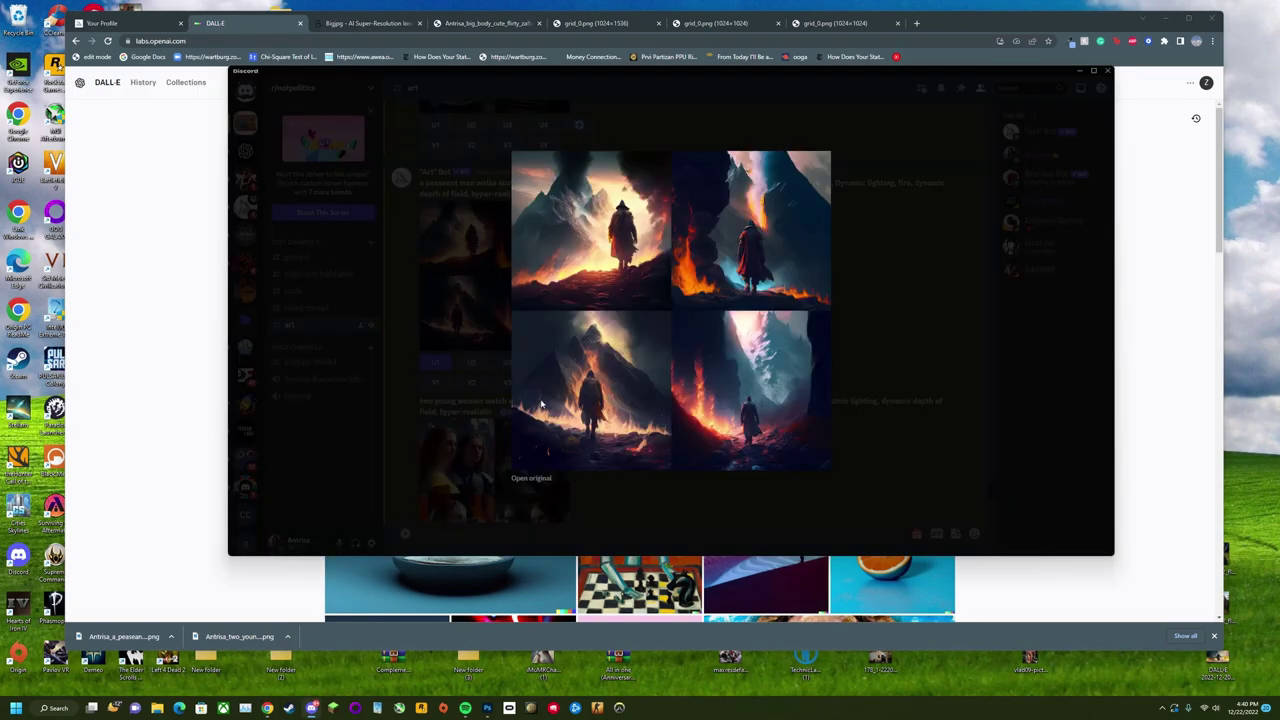
{"action": "left_click", "coordinate": [447, 310]}
{"action": "scroll", "coordinate": [449, 364], "scroll_direction": "down", "scroll_amount": 2}
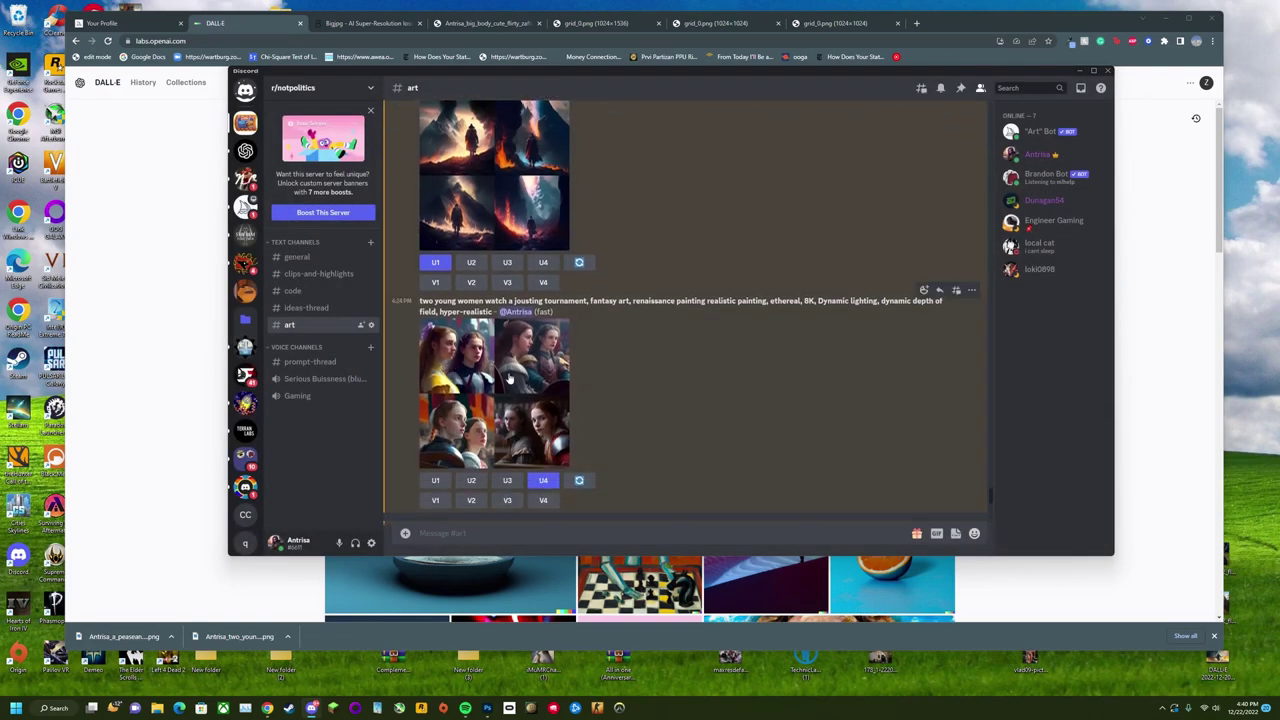
{"action": "left_click", "coordinate": [480, 170]}
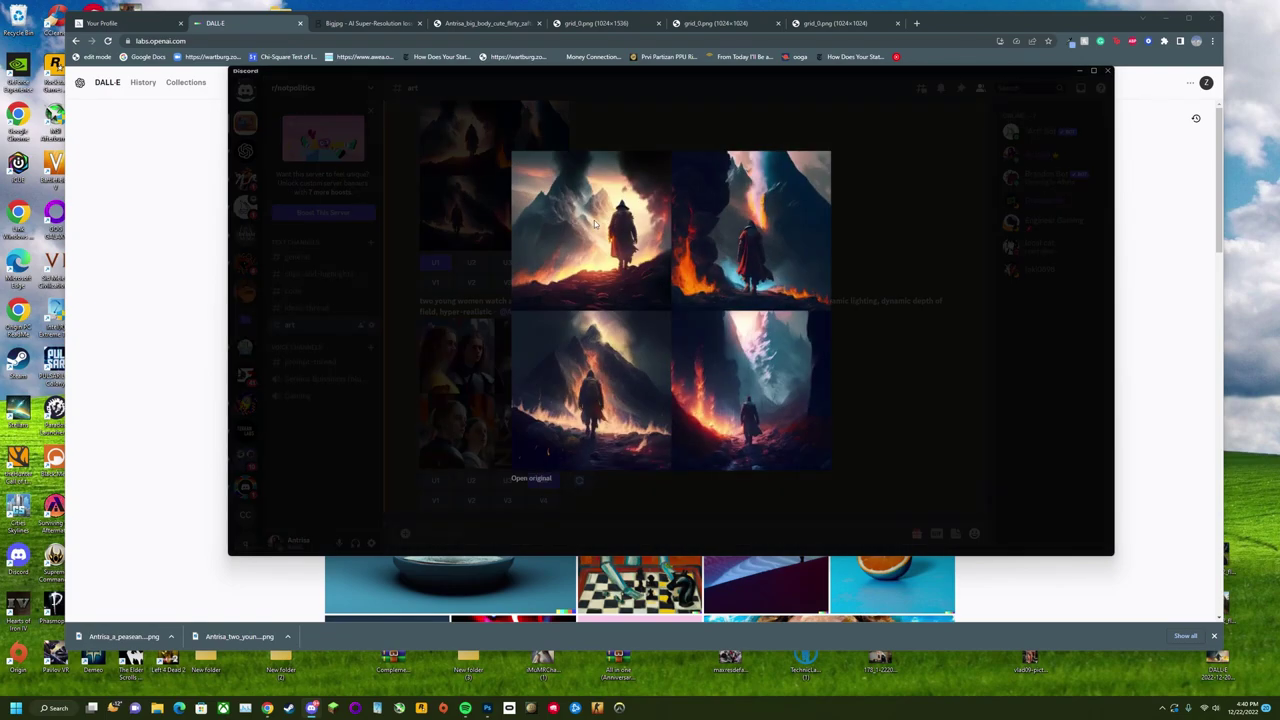
{"action": "left_click", "coordinate": [444, 182]}
{"action": "scroll", "coordinate": [470, 300], "scroll_direction": "down", "scroll_amount": 1}
- Preview the jousting women grid, the hooded figure grid and the upscaled hooded figure image
{"action": "left_click", "coordinate": [487, 316]}
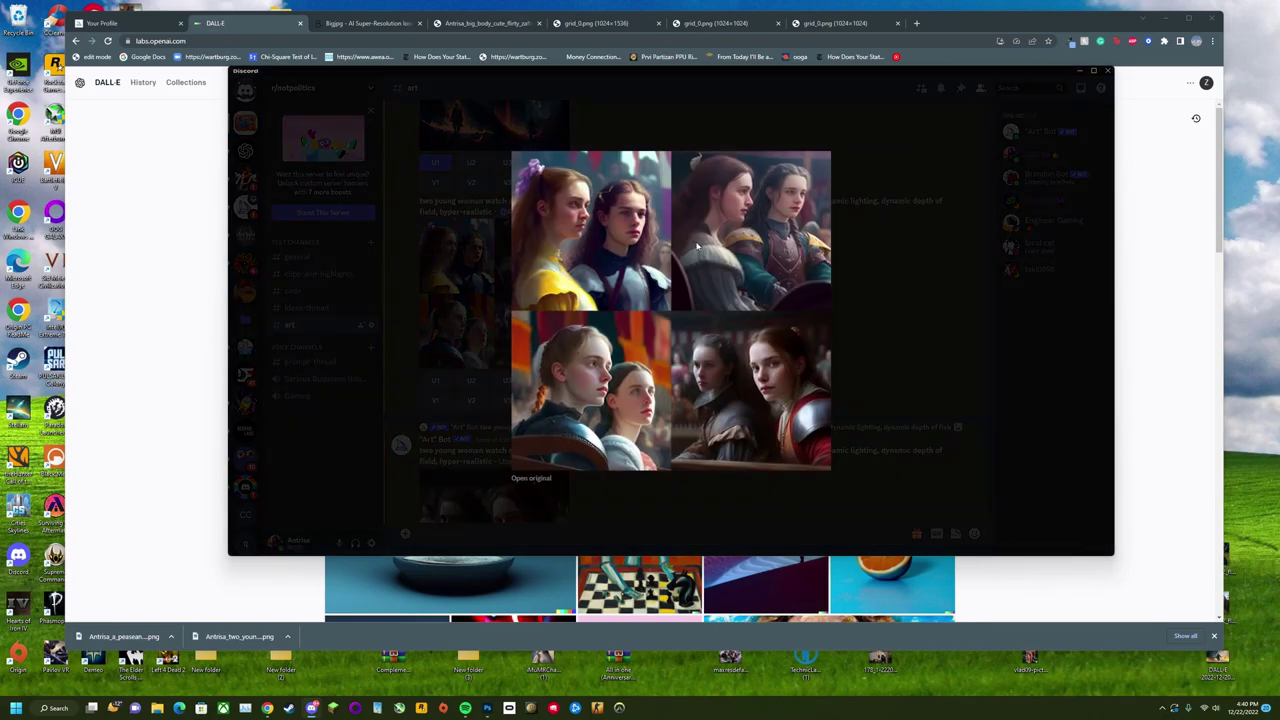
{"action": "left_click", "coordinate": [464, 288]}
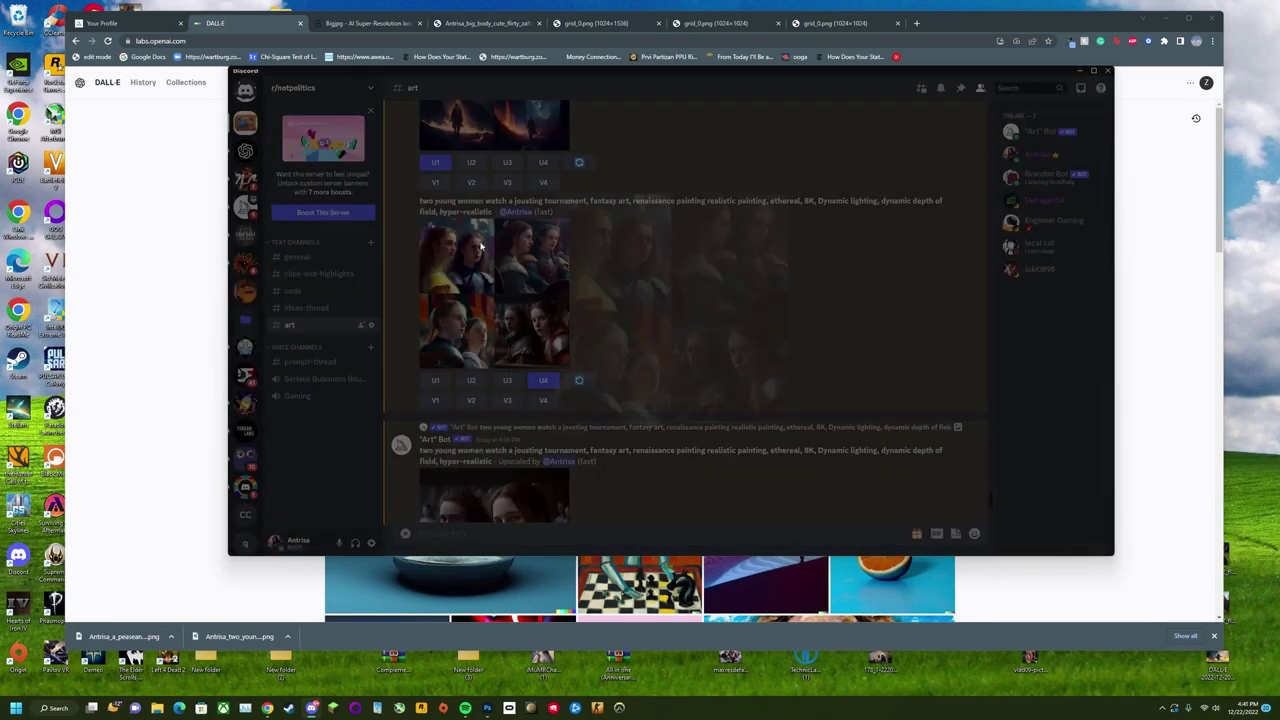
{"action": "scroll", "coordinate": [500, 258], "scroll_direction": "up", "scroll_amount": 2}
{"action": "left_click", "coordinate": [503, 266]}
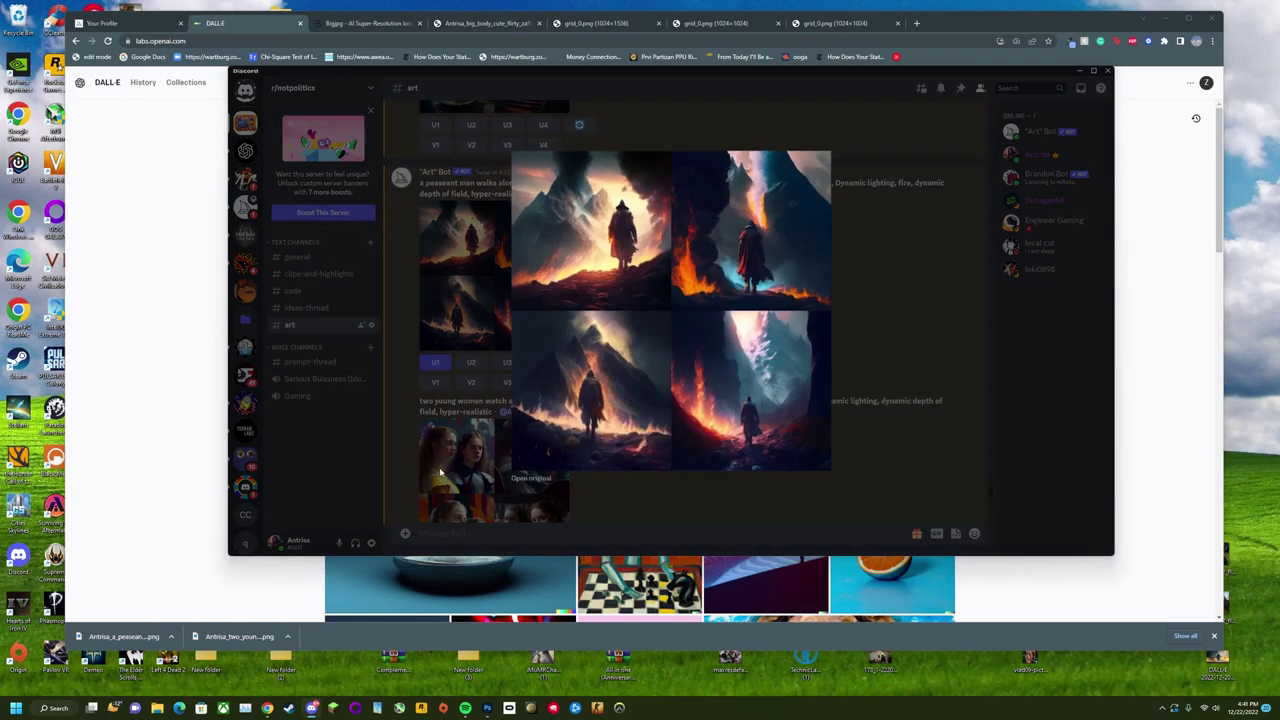
{"action": "left_click", "coordinate": [431, 473]}
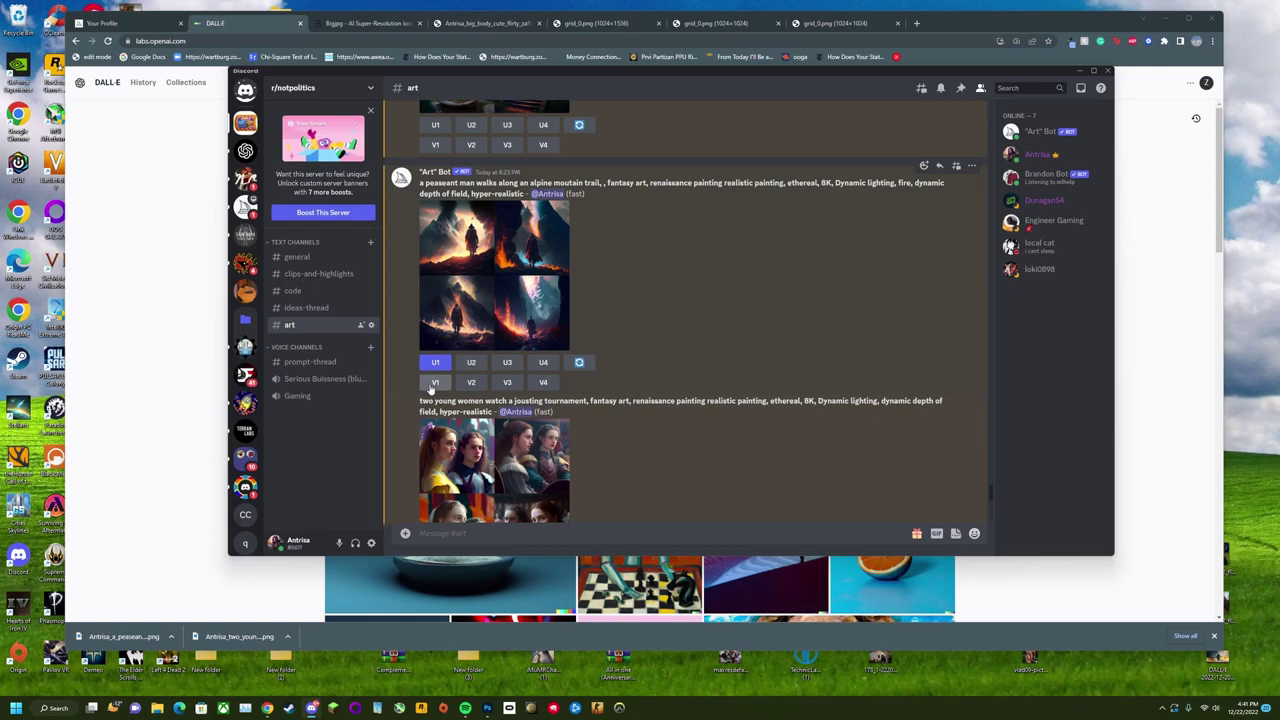
{"action": "scroll", "coordinate": [506, 310], "scroll_direction": "down", "scroll_amount": 3}
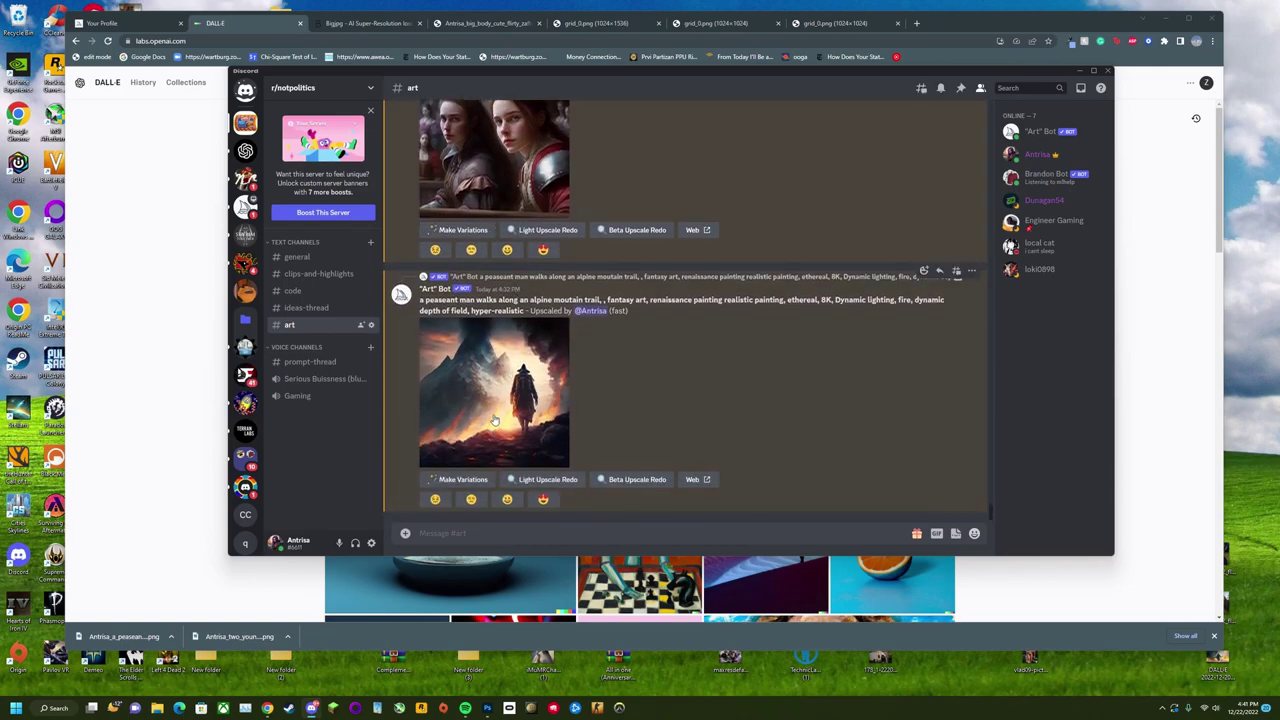
{"action": "left_click", "coordinate": [493, 422]}
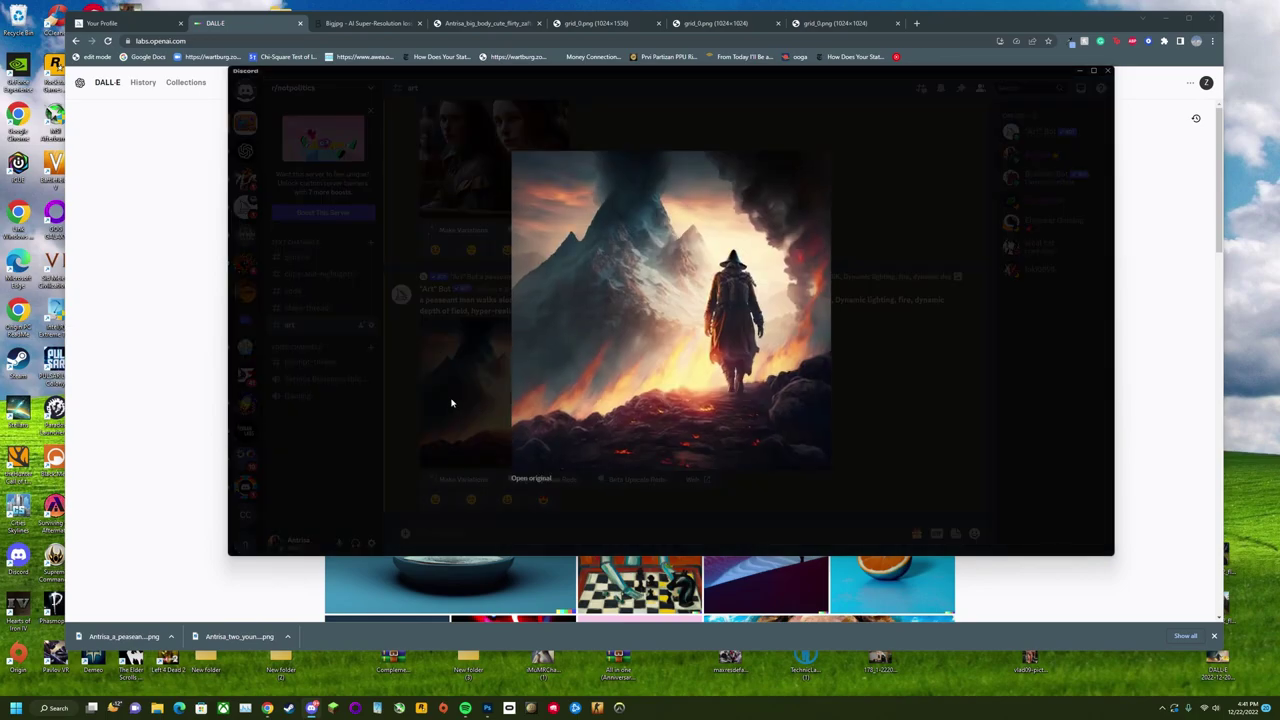
{"action": "left_click", "coordinate": [449, 400]}
{"action": "scroll", "coordinate": [493, 335], "scroll_direction": "up", "scroll_amount": 3}
{"action": "scroll", "coordinate": [493, 335], "scroll_direction": "down", "scroll_amount": 3}
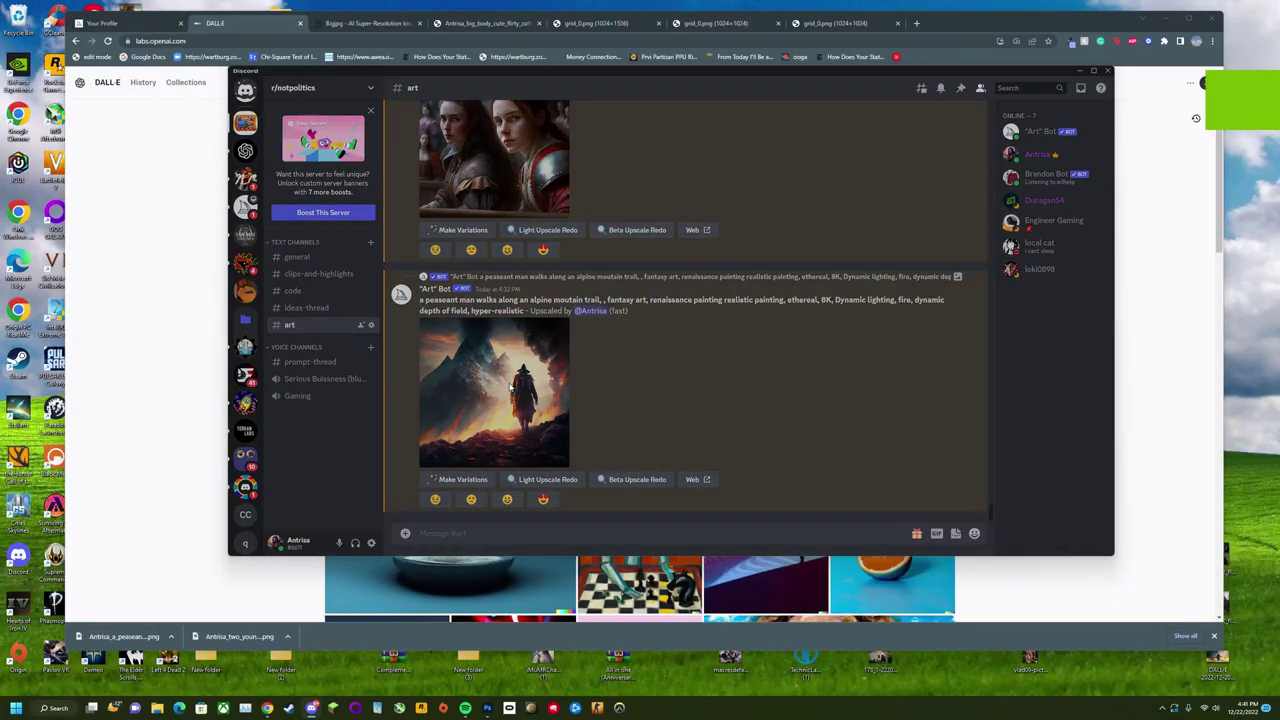
{"action": "left_click", "coordinate": [508, 375]}
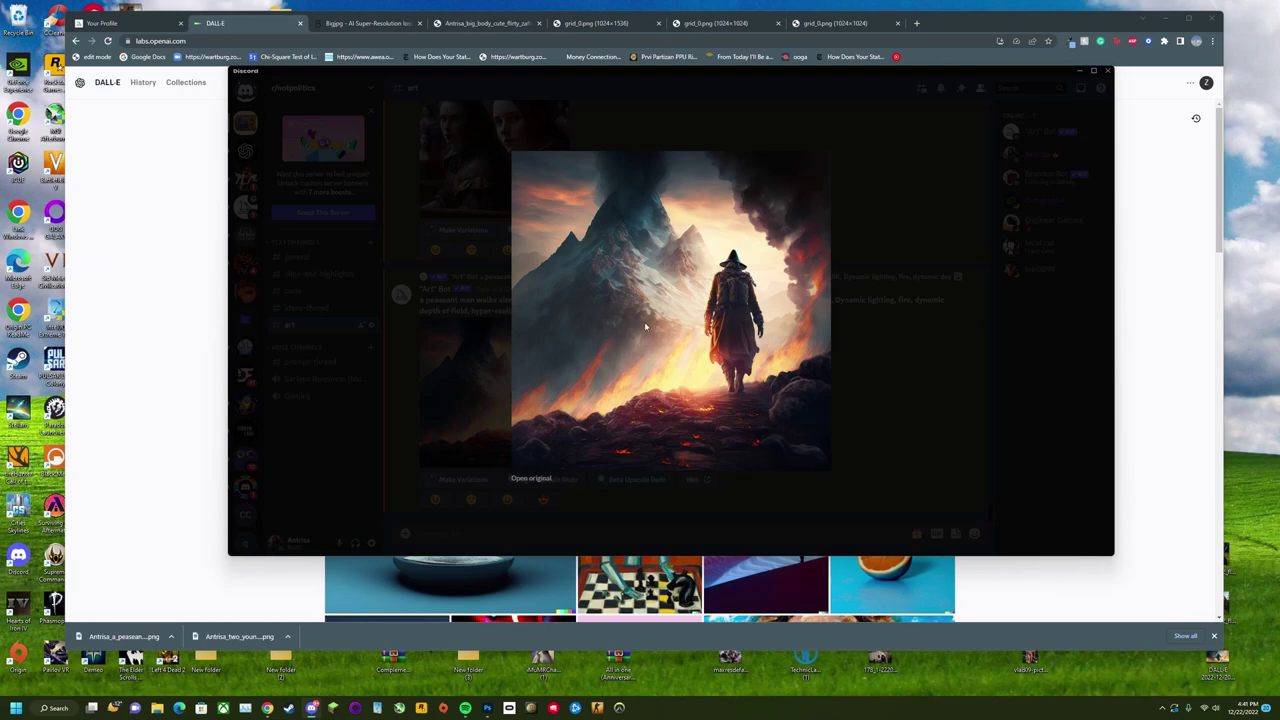
{"action": "left_click", "coordinate": [468, 377]}
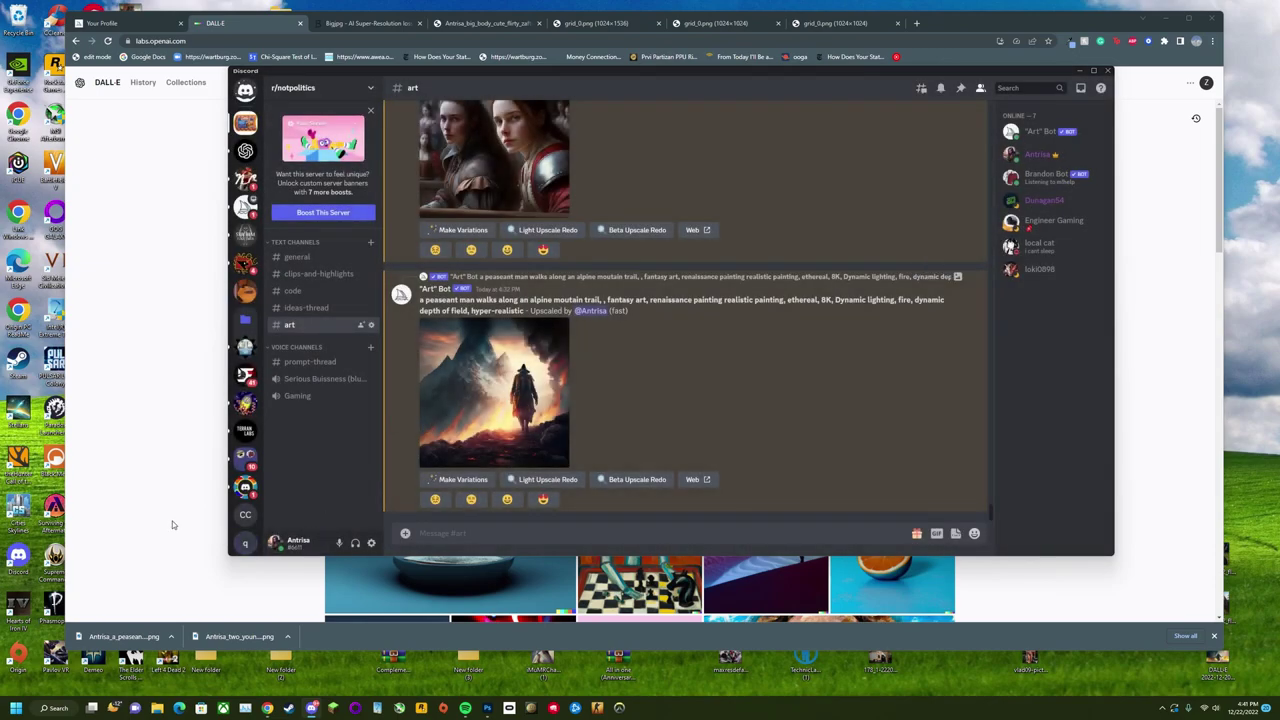
- Upload the hooded figure PNG from Downloads into DALL-E's editor, skipping the crop
{"action": "left_click", "coordinate": [116, 533]}
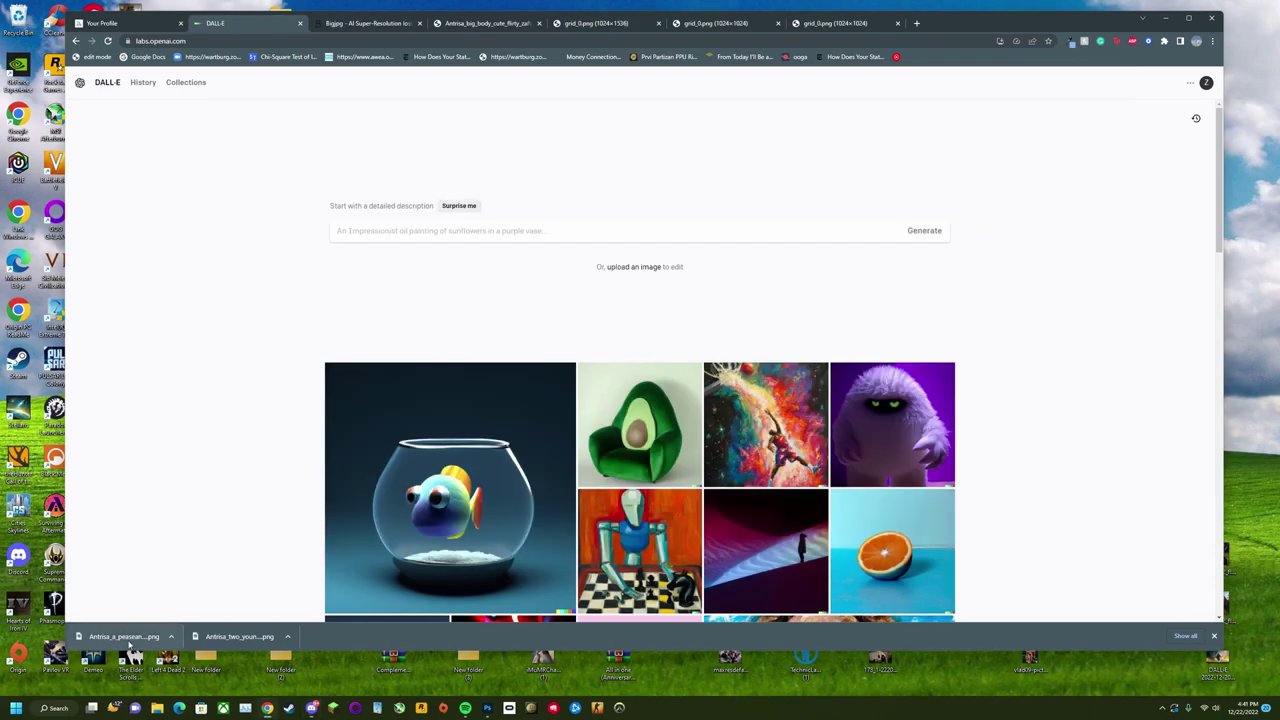
{"action": "left_click", "coordinate": [617, 267]}
{"action": "left_click", "coordinate": [232, 152]}
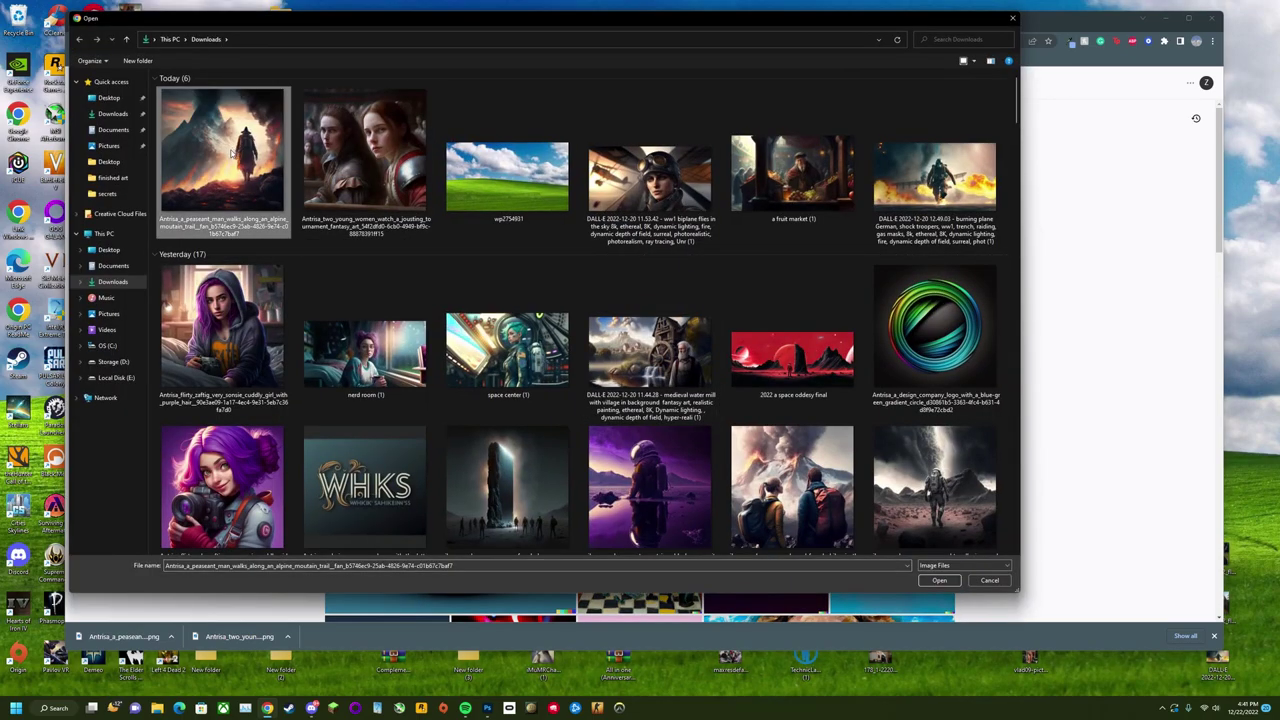
{"action": "left_click", "coordinate": [940, 581]}
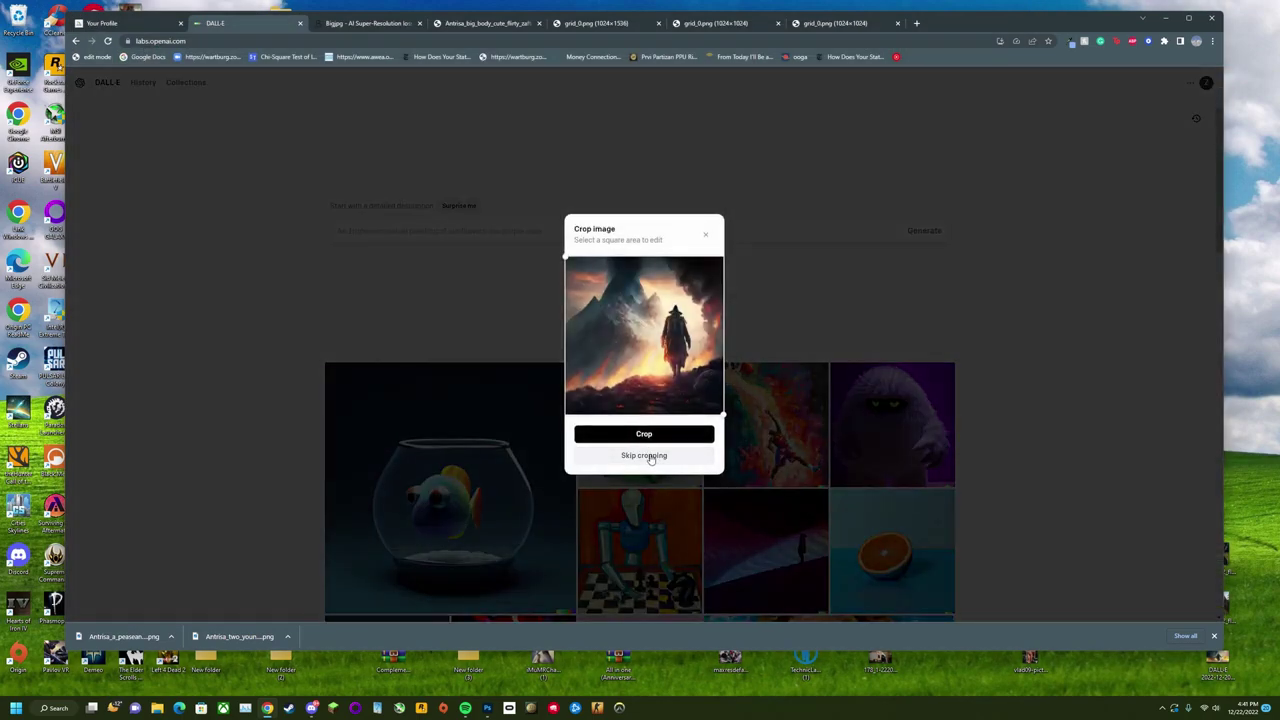
{"action": "left_click", "coordinate": [644, 455]}
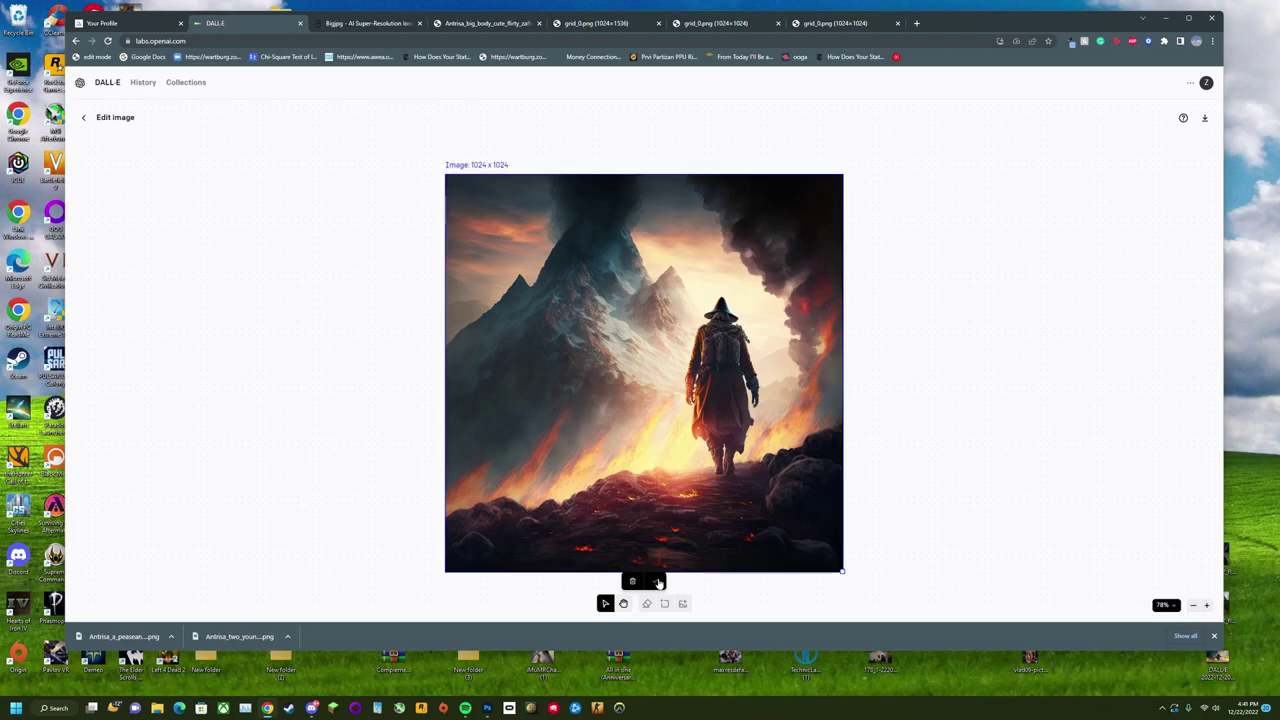
{"action": "scroll", "coordinate": [530, 225], "scroll_direction": "up", "scroll_amount": 2}
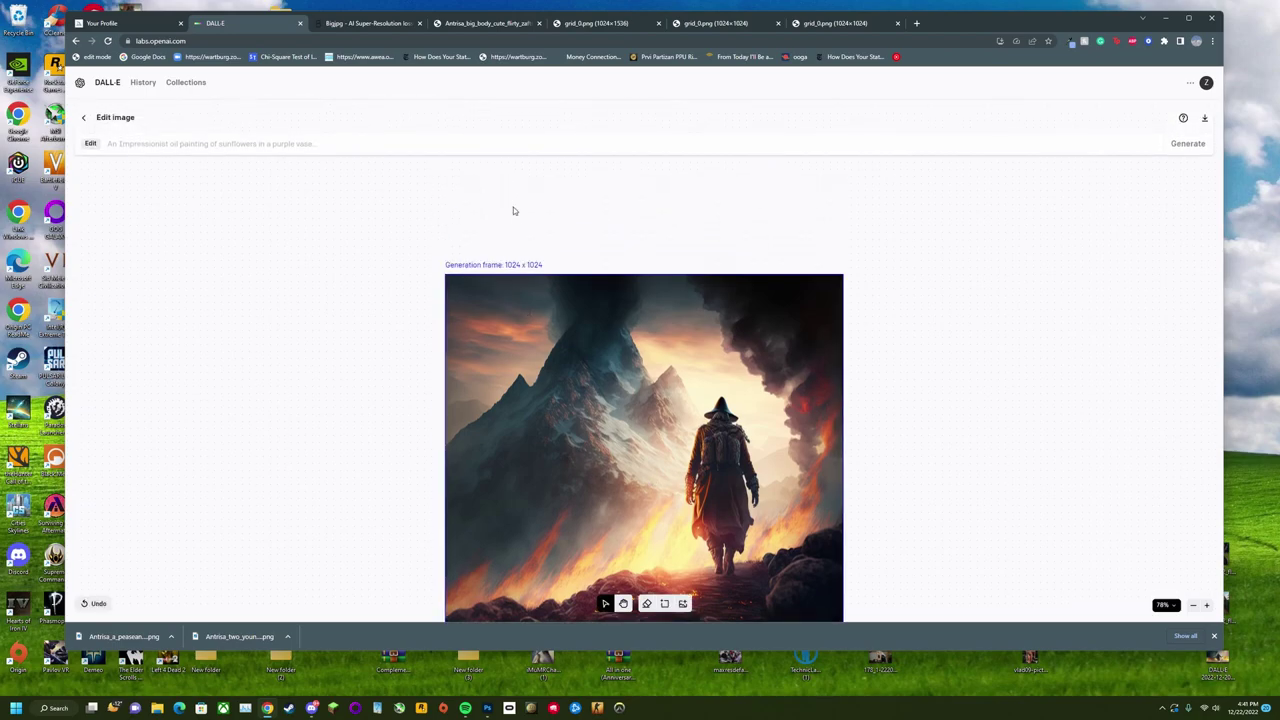
{"action": "scroll", "coordinate": [537, 265], "scroll_direction": "down", "scroll_amount": 2}
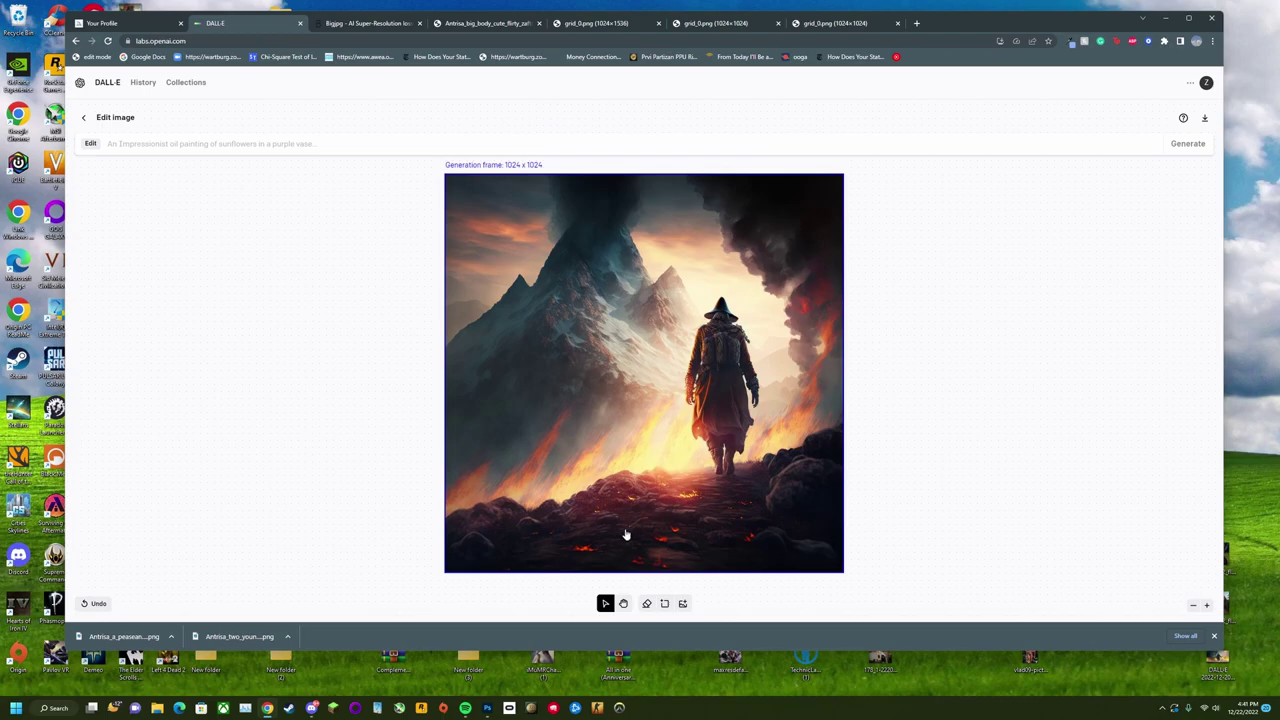
- Place a 1024×1024 generation frame overlapping the image's left edge and extending into empty space
{"action": "left_click", "coordinate": [664, 603]}
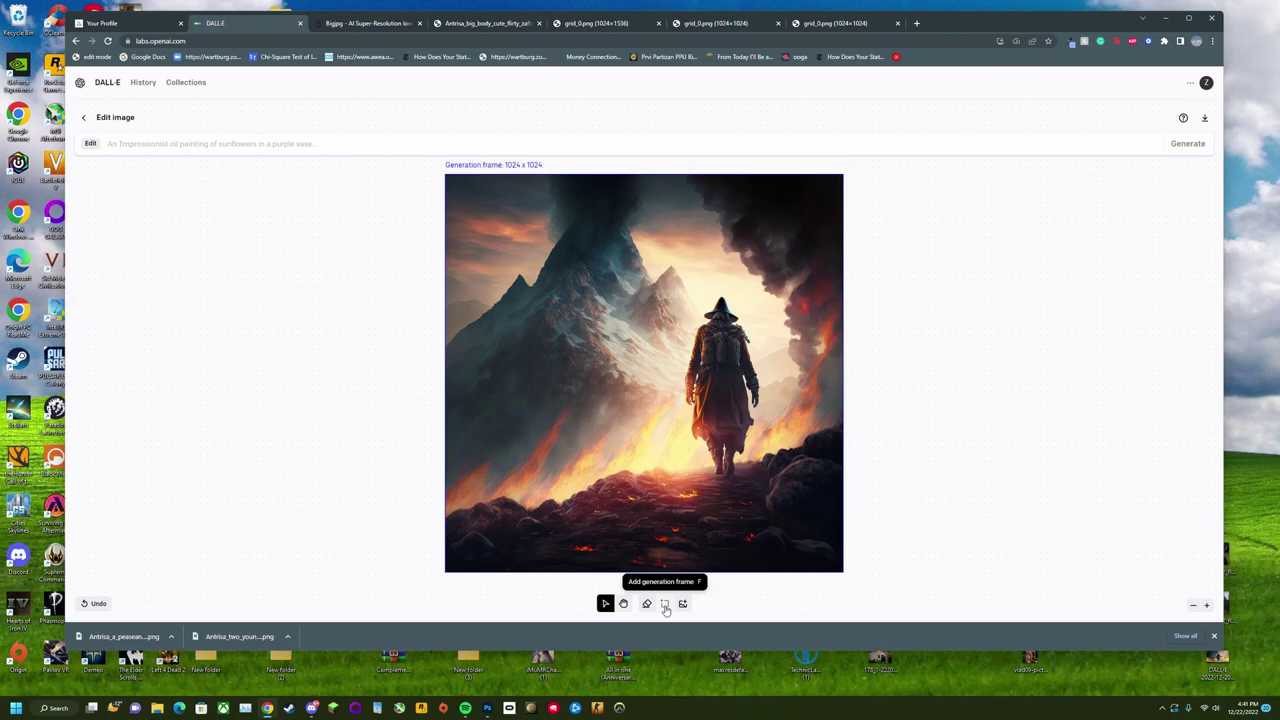
{"action": "left_click", "coordinate": [403, 383]}
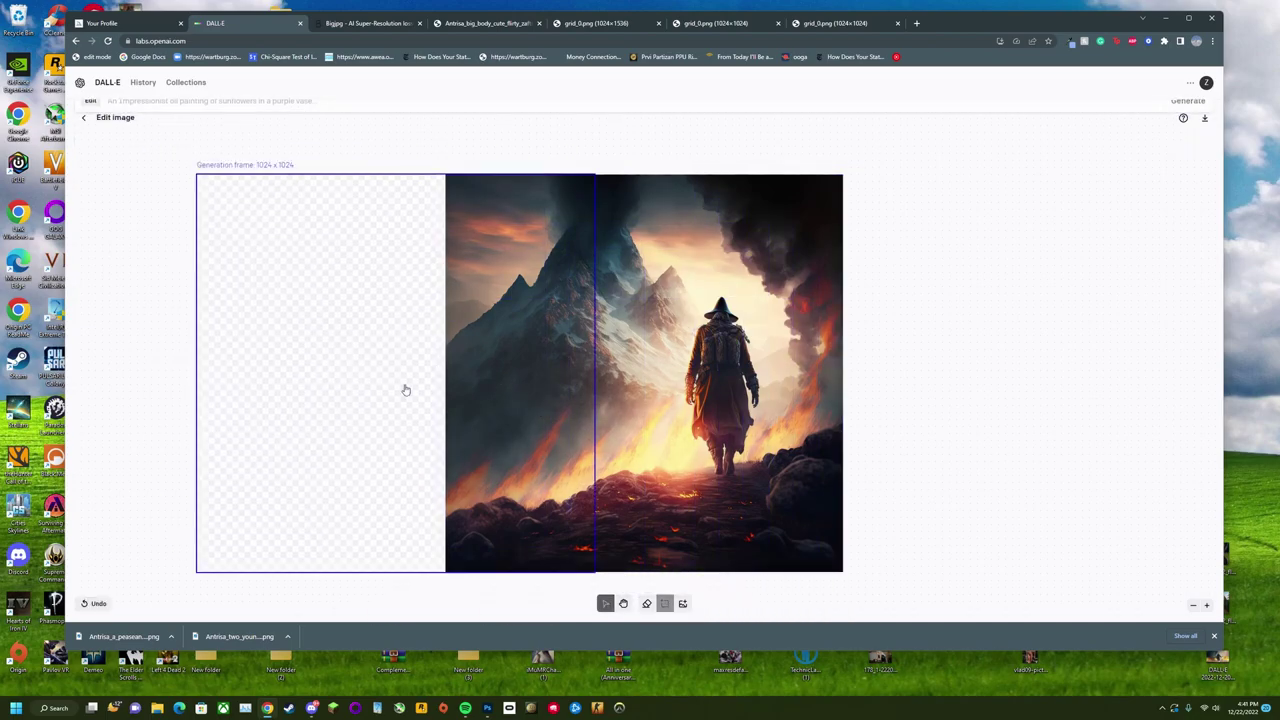
{"action": "scroll", "coordinate": [430, 242], "scroll_direction": "up", "scroll_amount": 1}
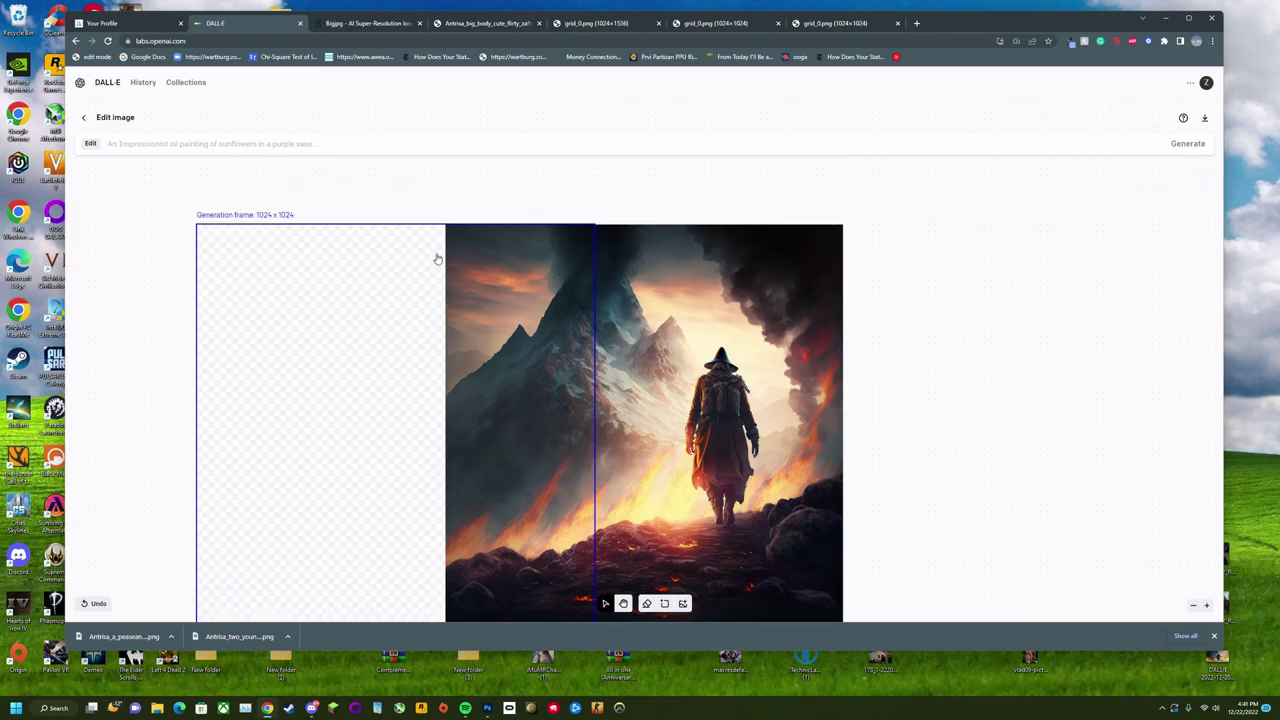
{"action": "scroll", "coordinate": [490, 306], "scroll_direction": "down", "scroll_amount": 2}
{"action": "scroll", "coordinate": [570, 372], "scroll_direction": "up", "scroll_amount": 1}
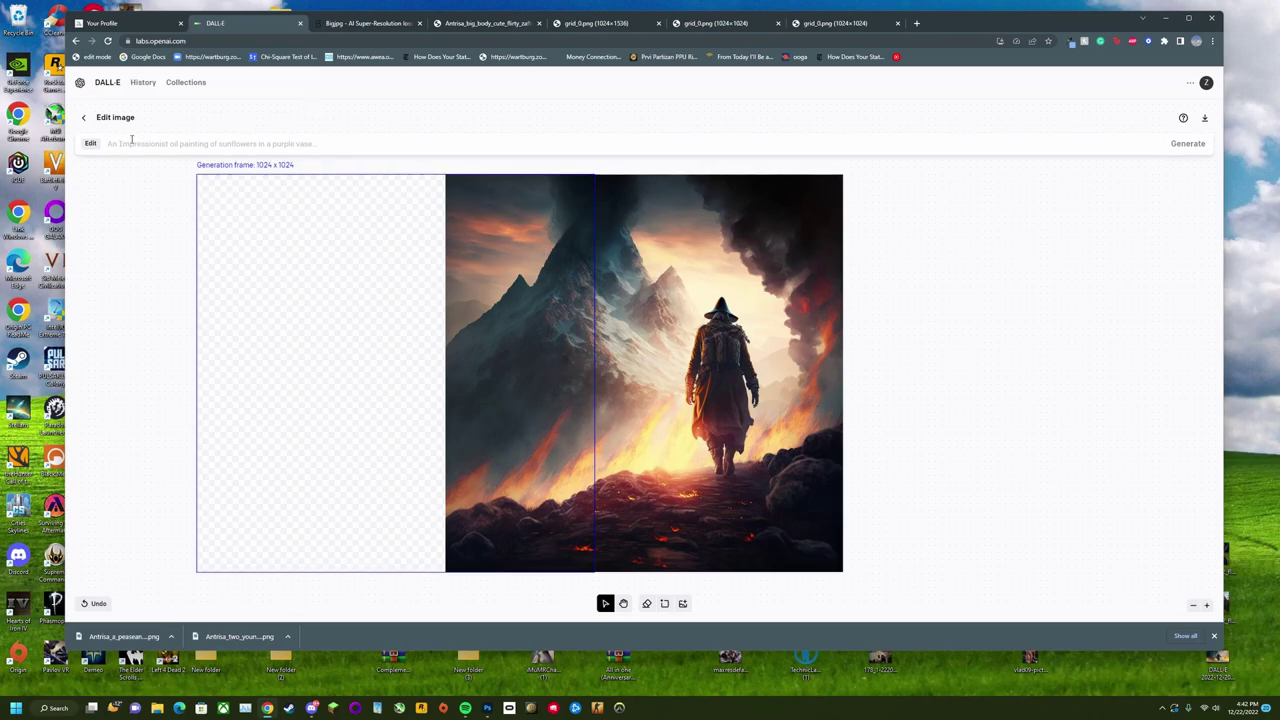
- Enter 'man walking through fiery mountains' in the prompt, correcting the misspellings of fiery and mountains
{"action": "type", "text": "man"}
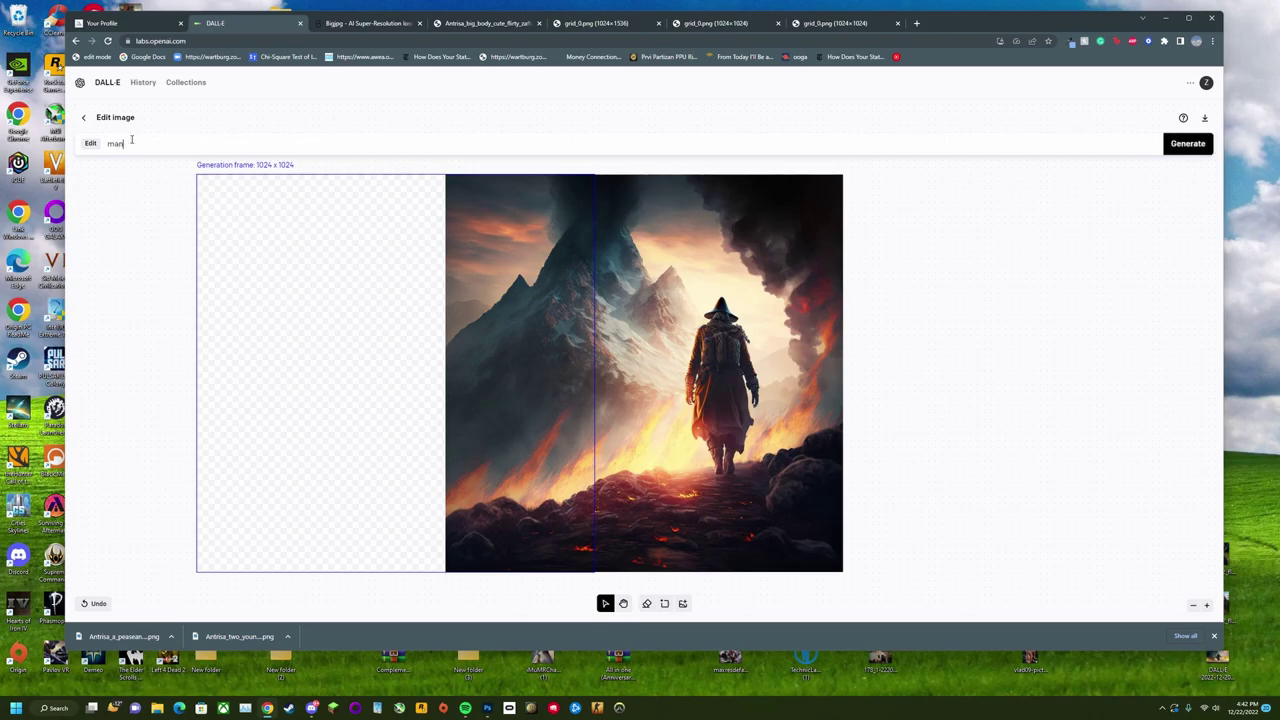
{"action": "type", "text": " walking through firey moutains"}
{"action": "right_click", "coordinate": [188, 145]}
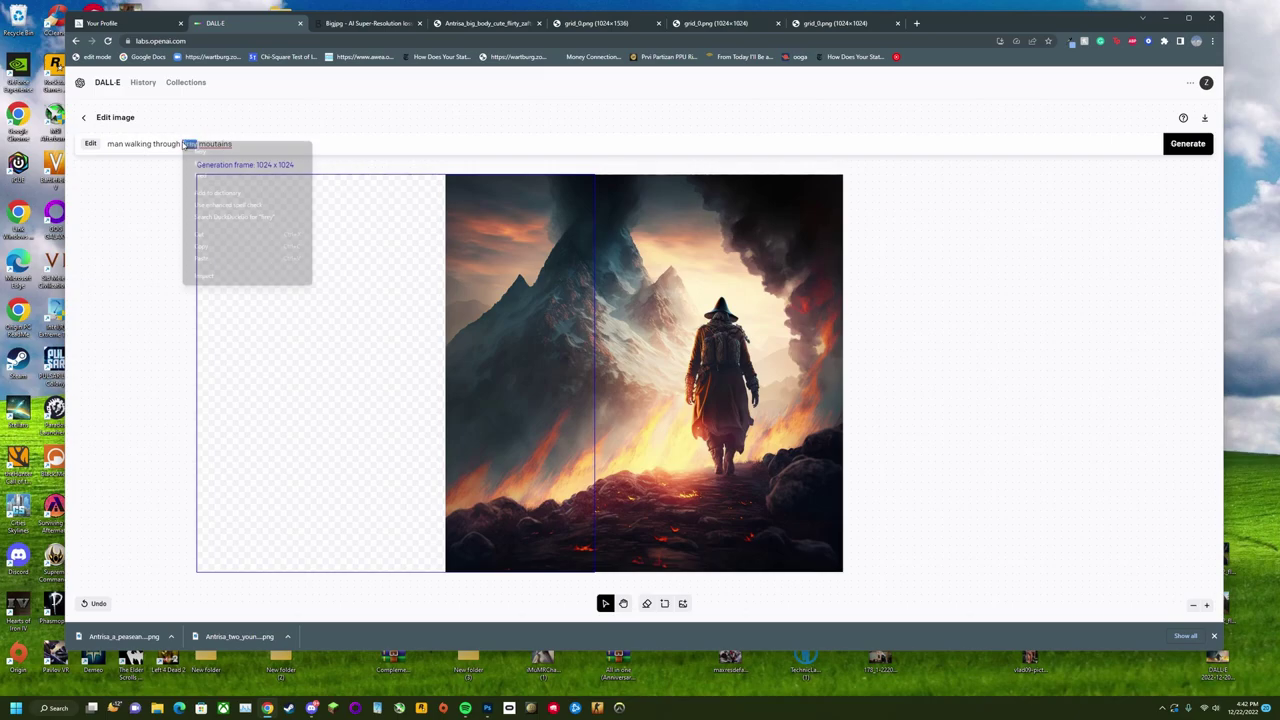
{"action": "left_click", "coordinate": [205, 156]}
{"action": "right_click", "coordinate": [218, 148]}
{"action": "left_click", "coordinate": [240, 155]}
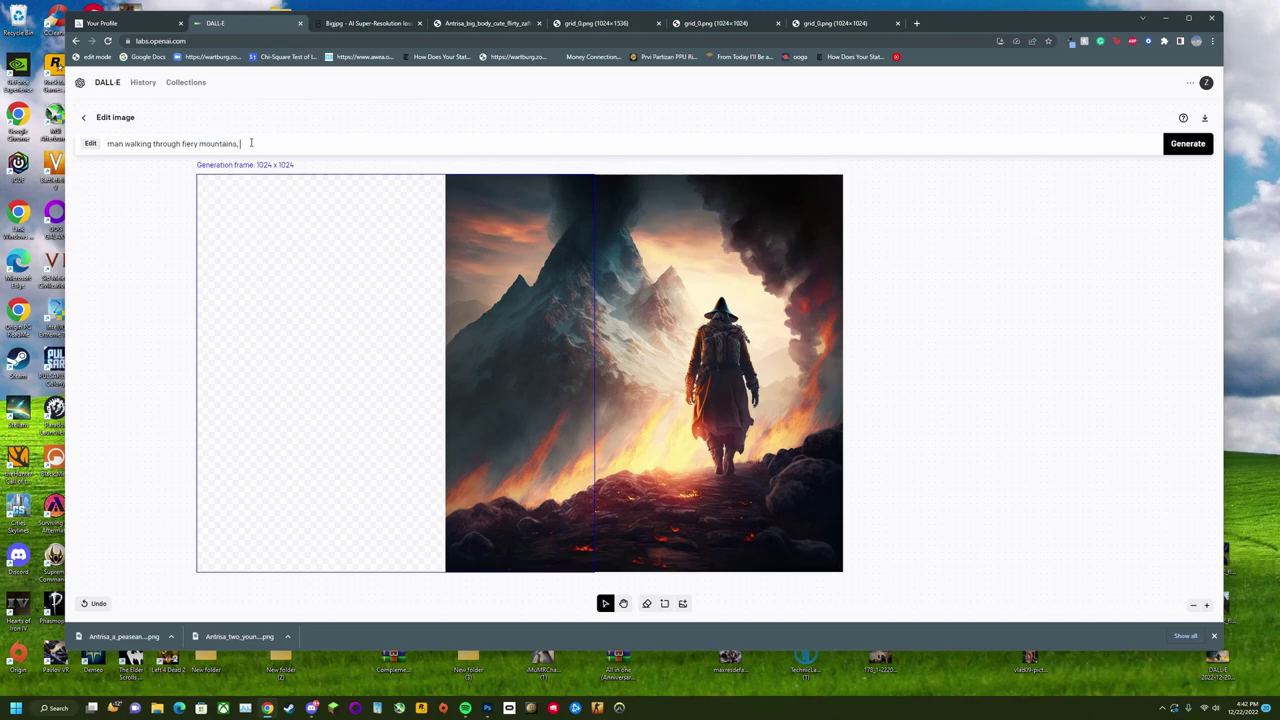
- Paste the fantasy art, ethereal, 8K, hyper-realistic style text and delete the old peasant subject phrase
{"action": "type", "text": "a peaseant man walks along an alpine moutain trail, , fantasy art, renaissance painting realistic painting, ethereal, 8K, Dynamic lighting, fire, dynamic depth of field, hyper-realistic"}
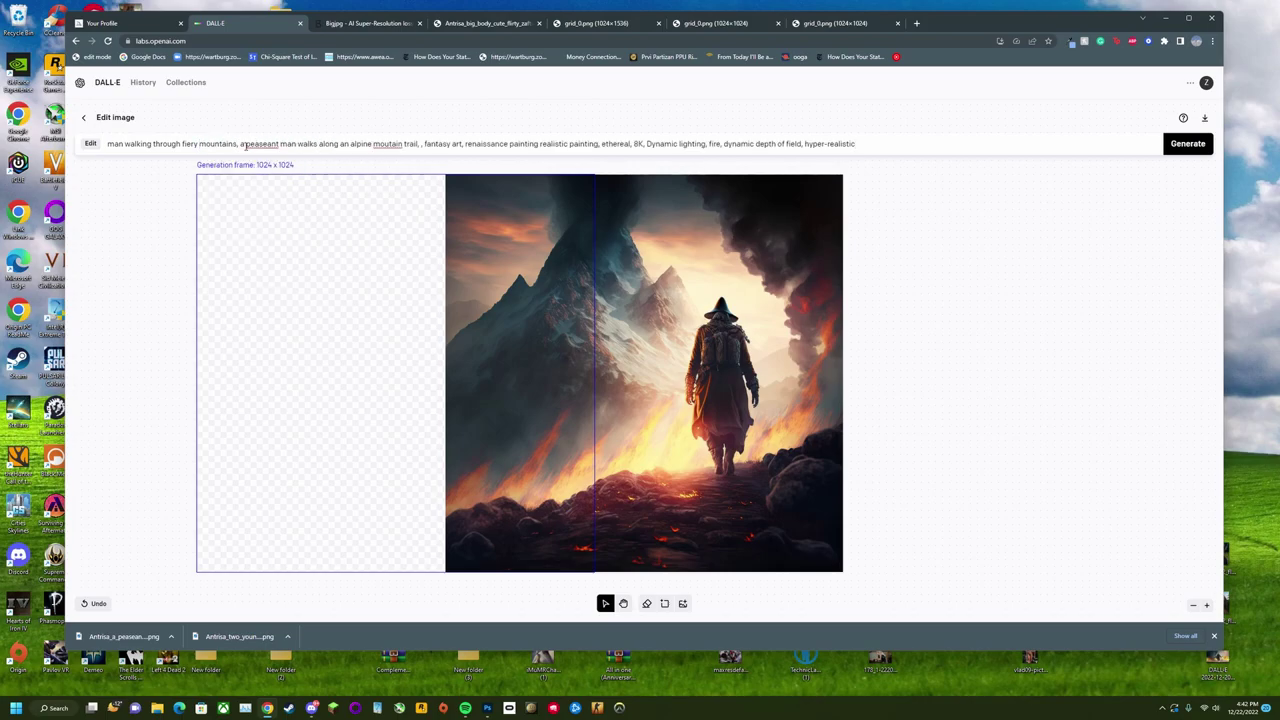
{"action": "left_click_drag", "start_coordinate": [241, 144], "coordinate": [424, 140]}
{"action": "key", "text": "BackSpace"}
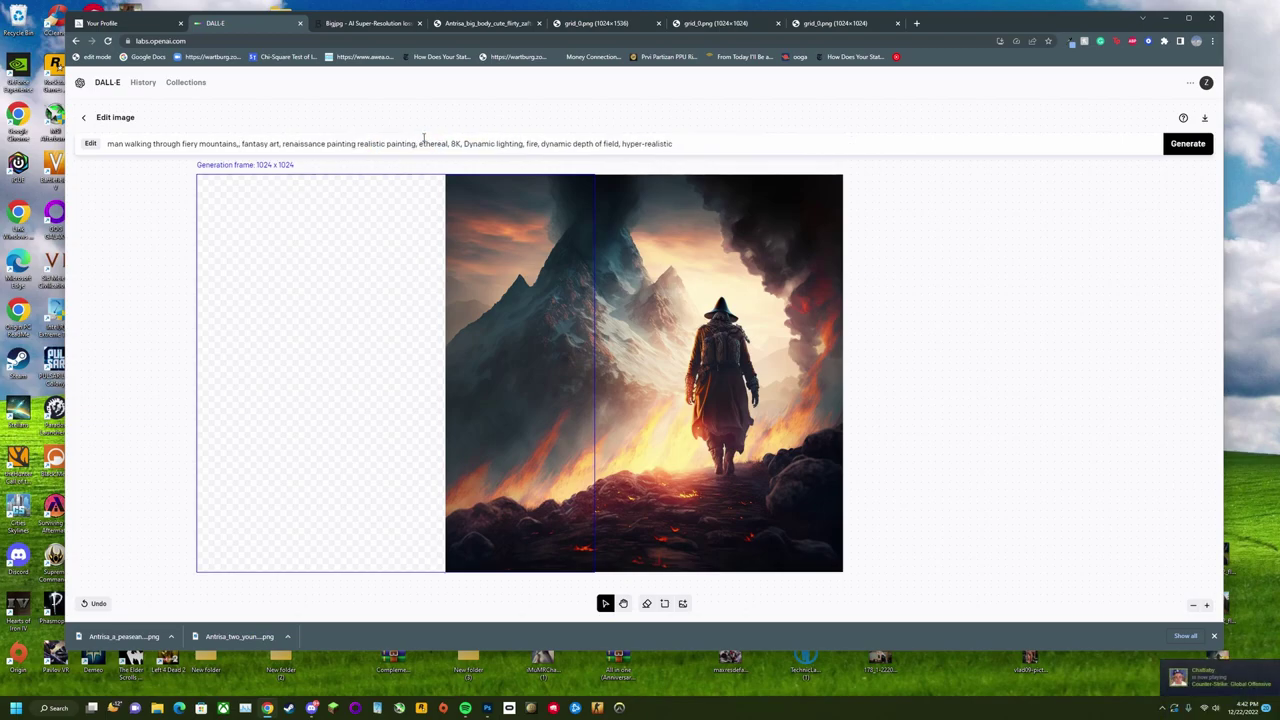
{"action": "double_click", "coordinate": [299, 145]}
{"action": "left_click_drag", "start_coordinate": [357, 145], "coordinate": [646, 145]}
{"action": "left_click", "coordinate": [673, 150]}
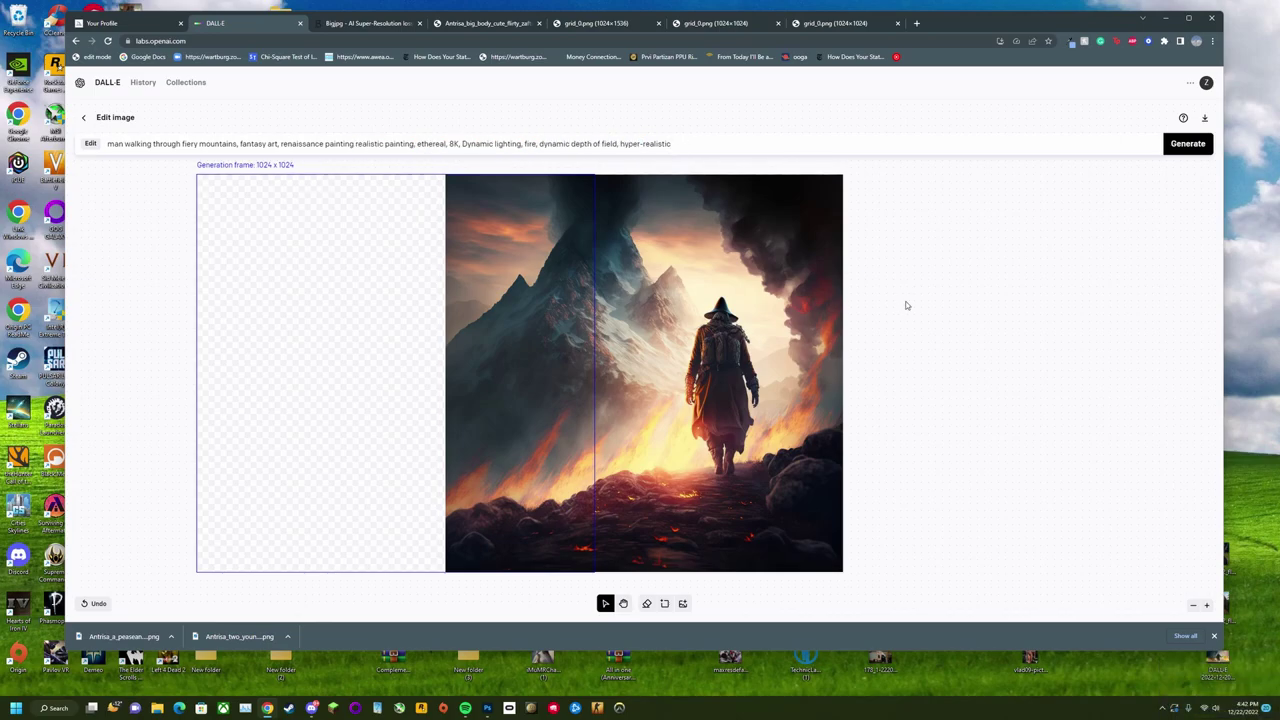
- Generate the left outpainting and accept the last variant with the dark cliffside and flames
{"action": "left_click", "coordinate": [1186, 147]}
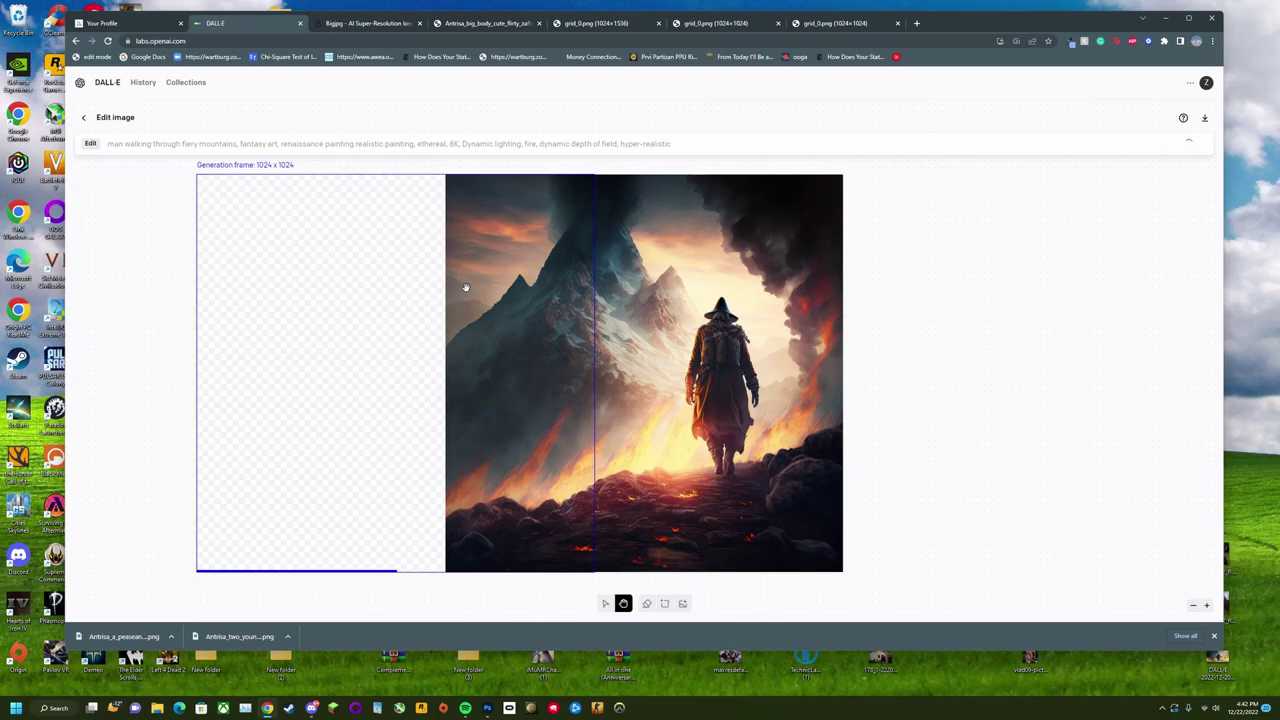
{"action": "left_click", "coordinate": [384, 581]}
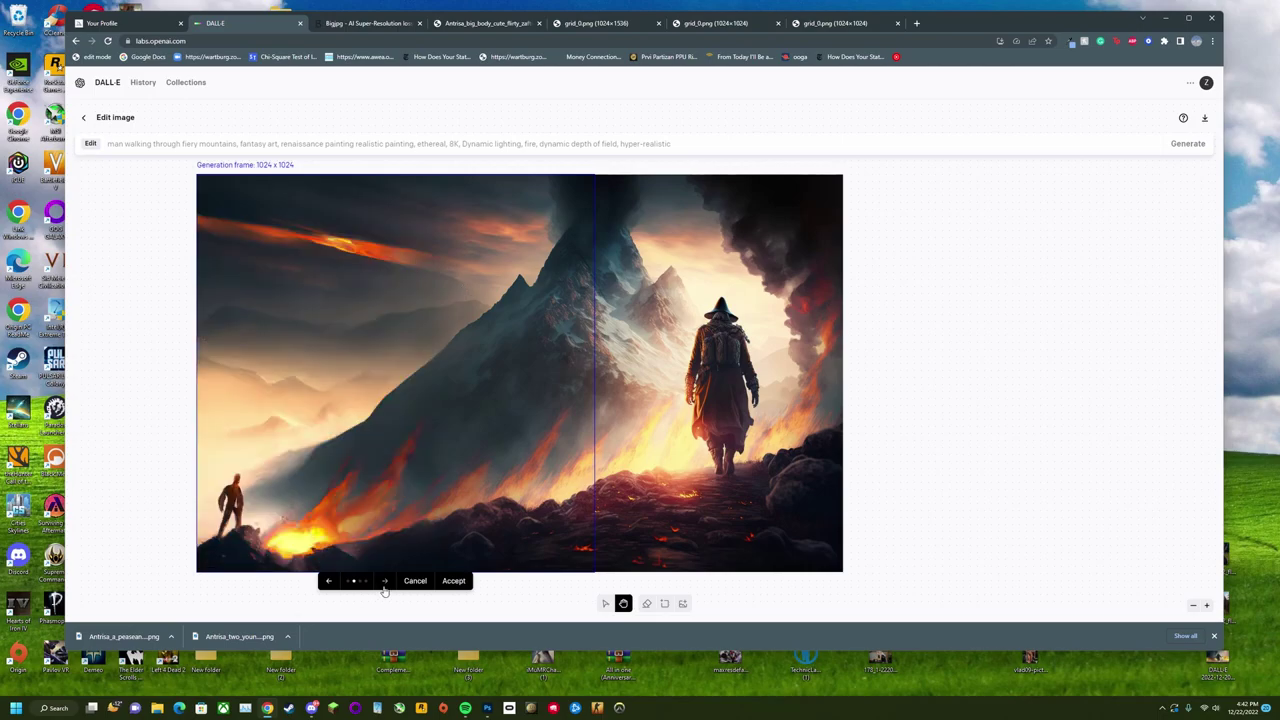
{"action": "left_click", "coordinate": [384, 581]}
{"action": "left_click", "coordinate": [384, 581]}
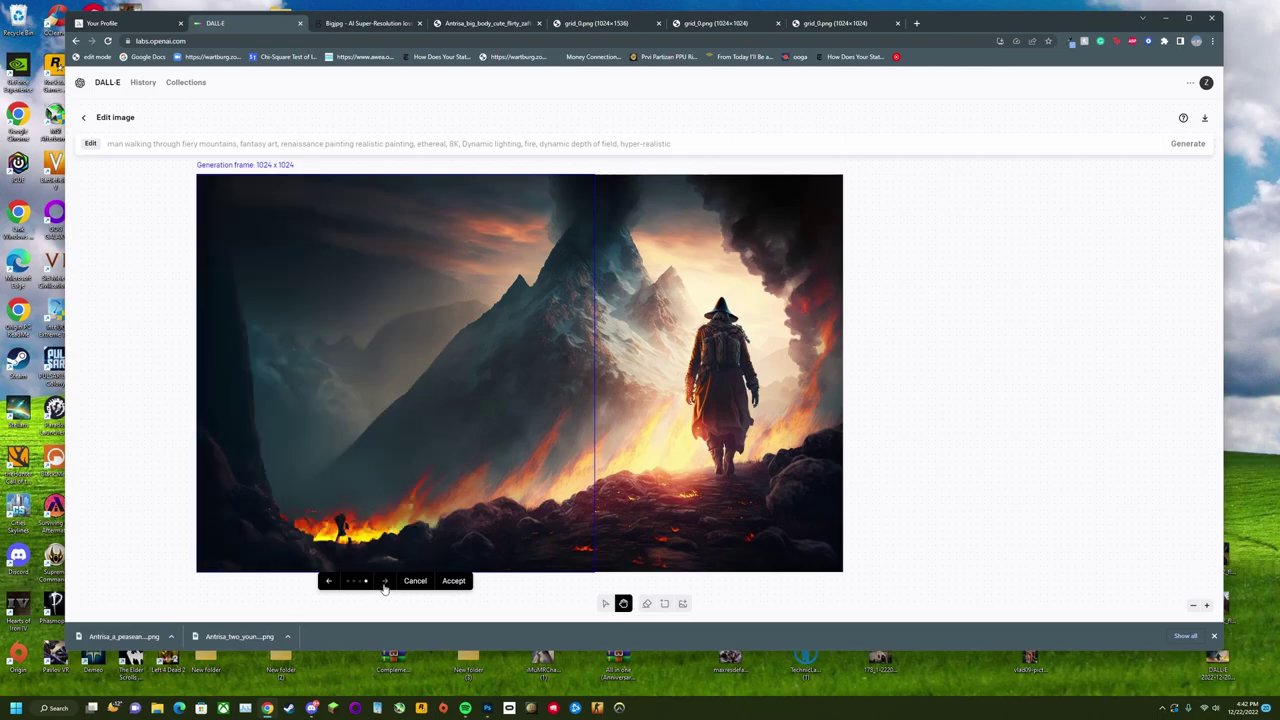
{"action": "left_click", "coordinate": [453, 581]}
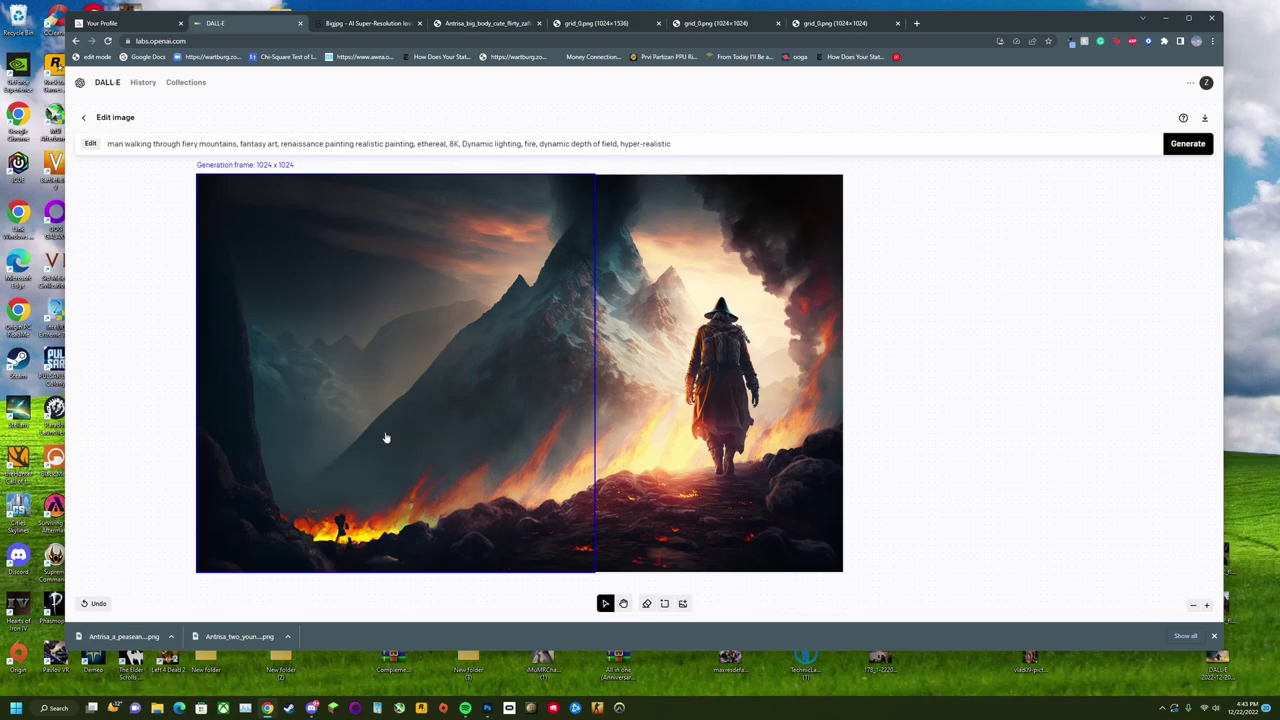
- Move the frame to overlap the image's right edge and remove 'man walking through' from the prompt
{"action": "left_click_drag", "start_coordinate": [386, 437], "coordinate": [904, 400]}
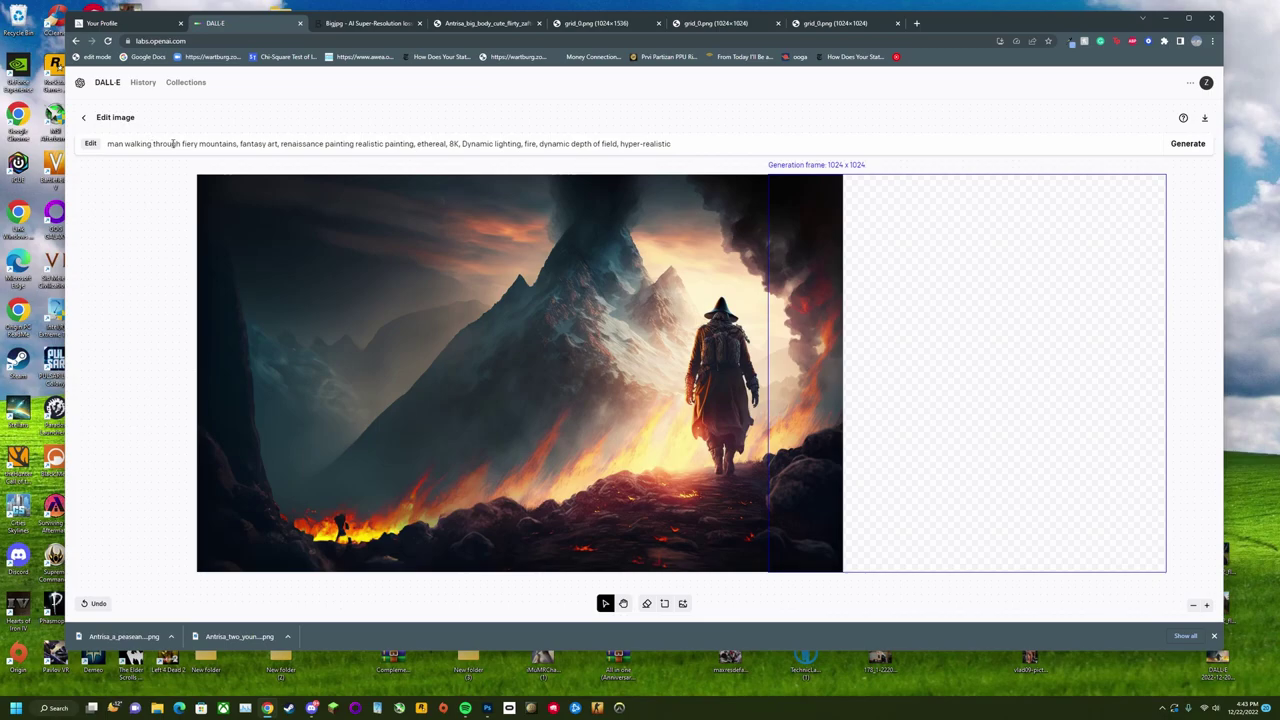
{"action": "left_click_drag", "start_coordinate": [180, 143], "coordinate": [86, 136]}
{"action": "key", "text": "BackSpace"}
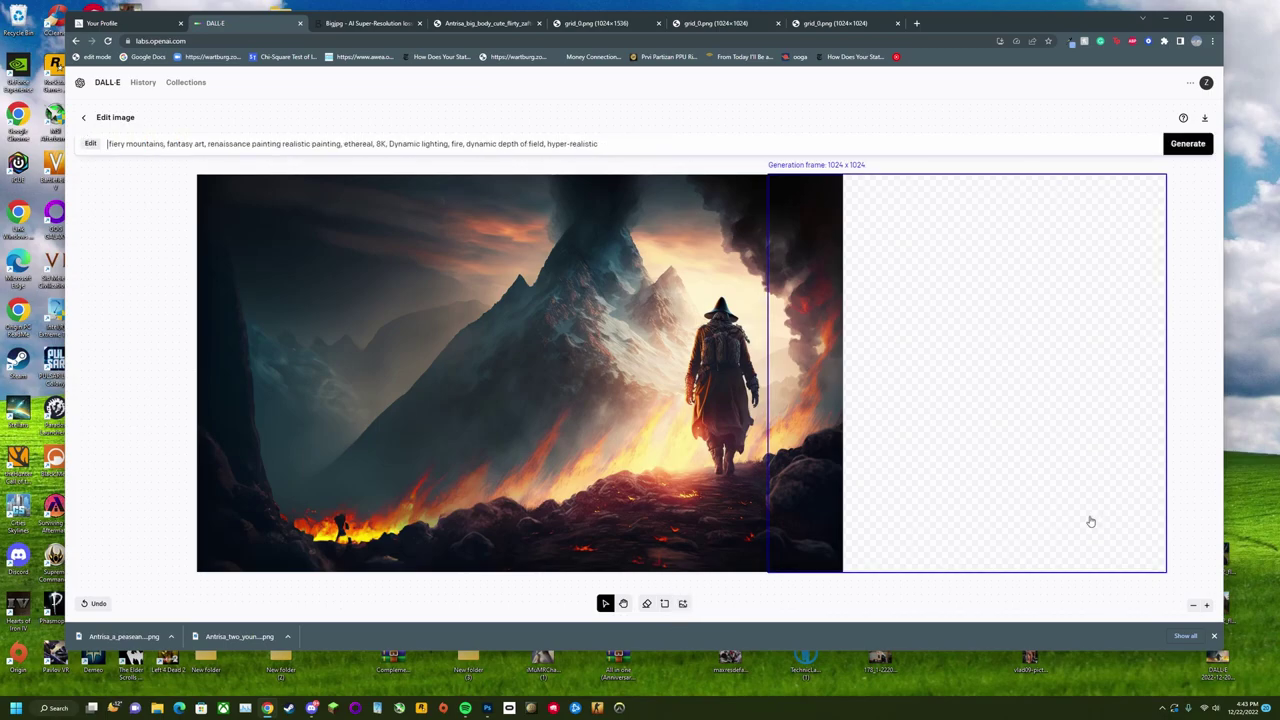
{"action": "left_click_drag", "start_coordinate": [953, 450], "coordinate": [928, 448]}
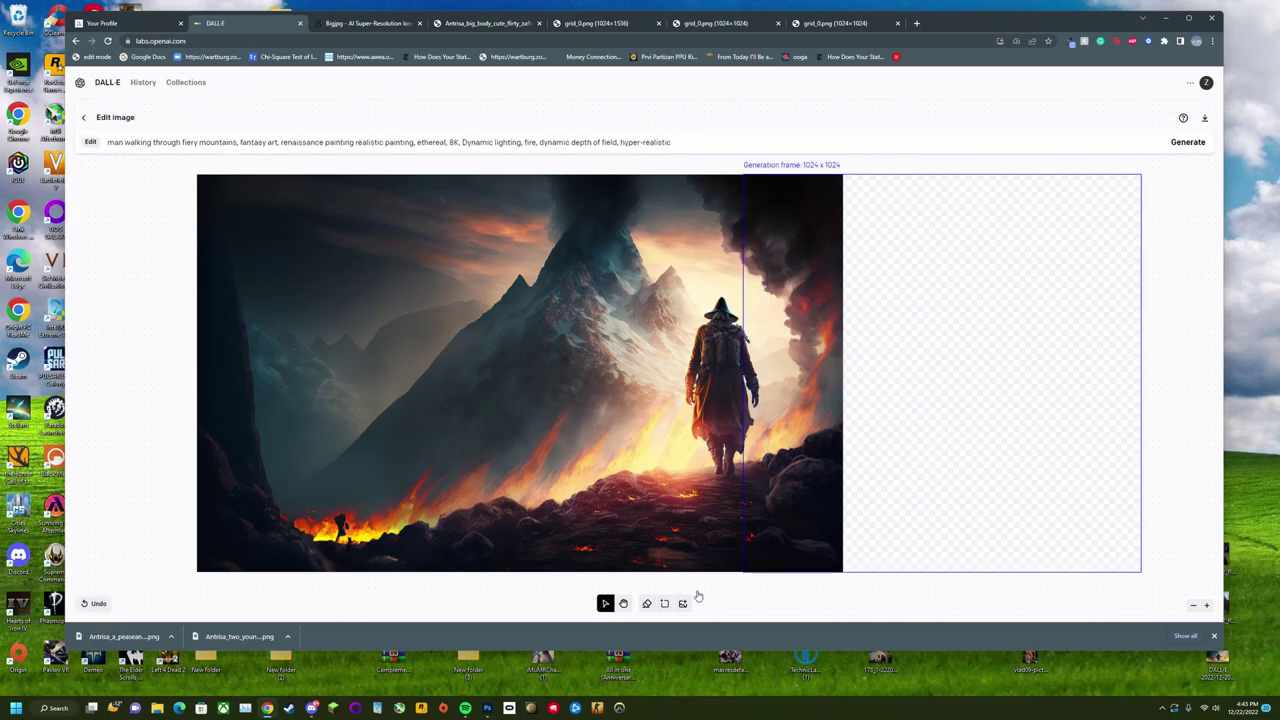
- Generate the right extension and accept the variant with billowing smoke, dark boulders and fire
{"action": "left_click", "coordinate": [1188, 143]}
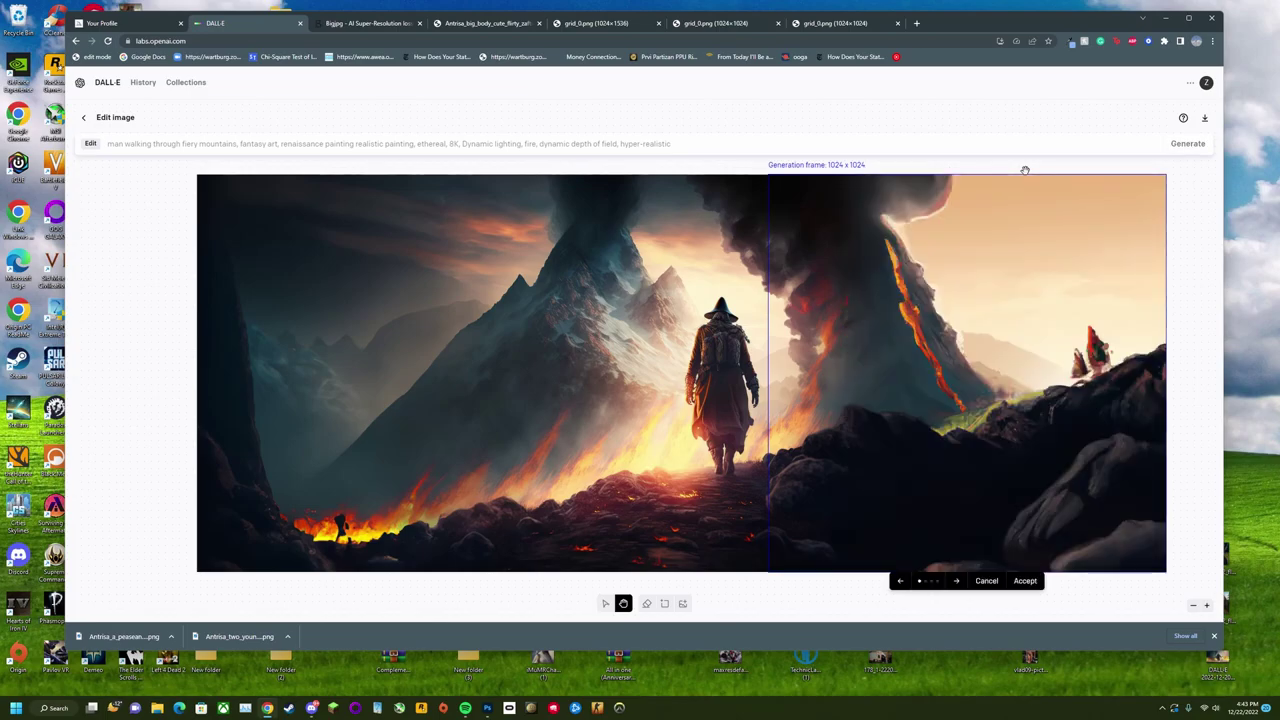
{"action": "left_click", "coordinate": [957, 581]}
{"action": "left_click", "coordinate": [957, 581]}
{"action": "left_click", "coordinate": [957, 581]}
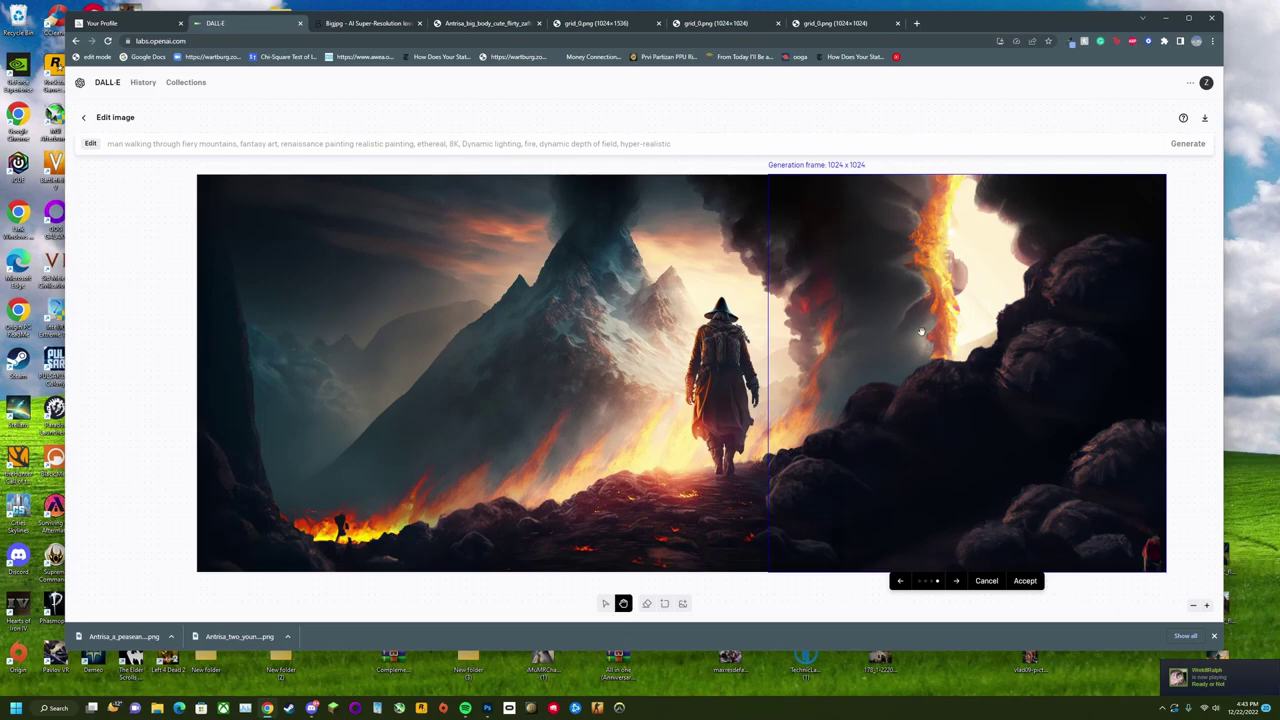
{"action": "left_click", "coordinate": [1024, 581]}
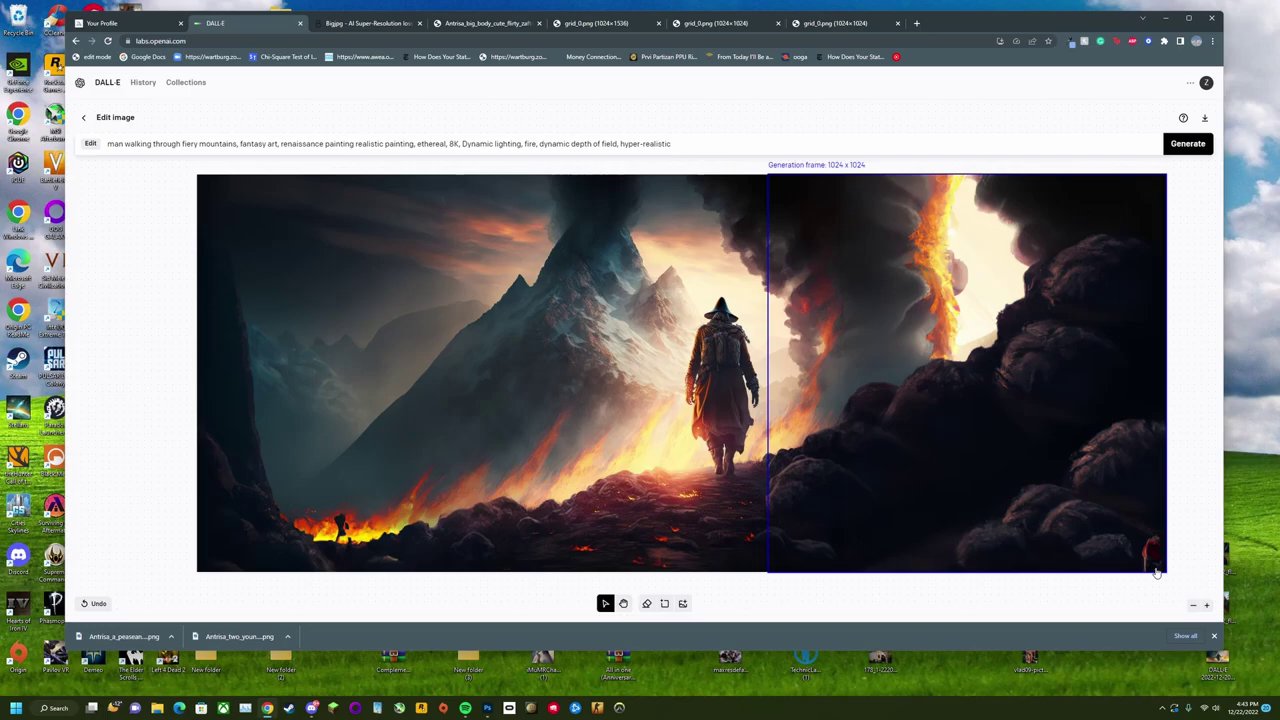
- Generate fill above the image's top-right corner and accept the right-side result
{"action": "left_click_drag", "start_coordinate": [879, 358], "coordinate": [963, 217]}
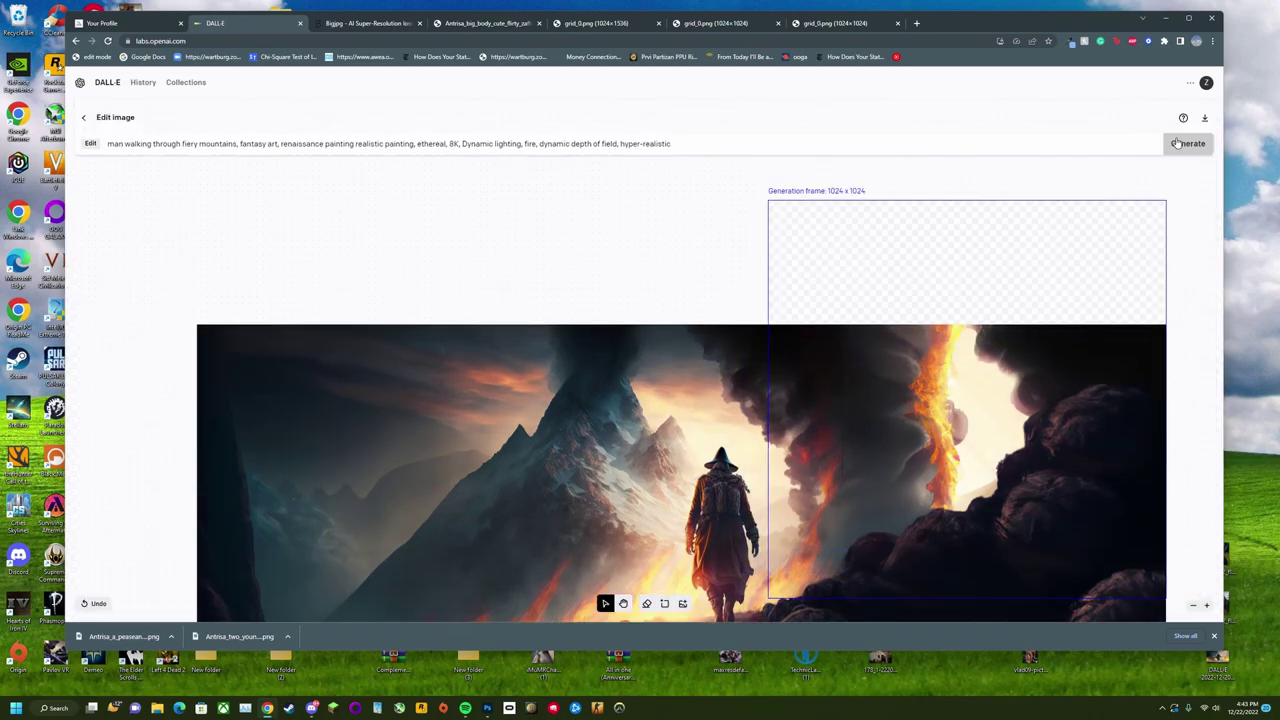
{"action": "left_click_drag", "start_coordinate": [1099, 232], "coordinate": [1037, 226]}
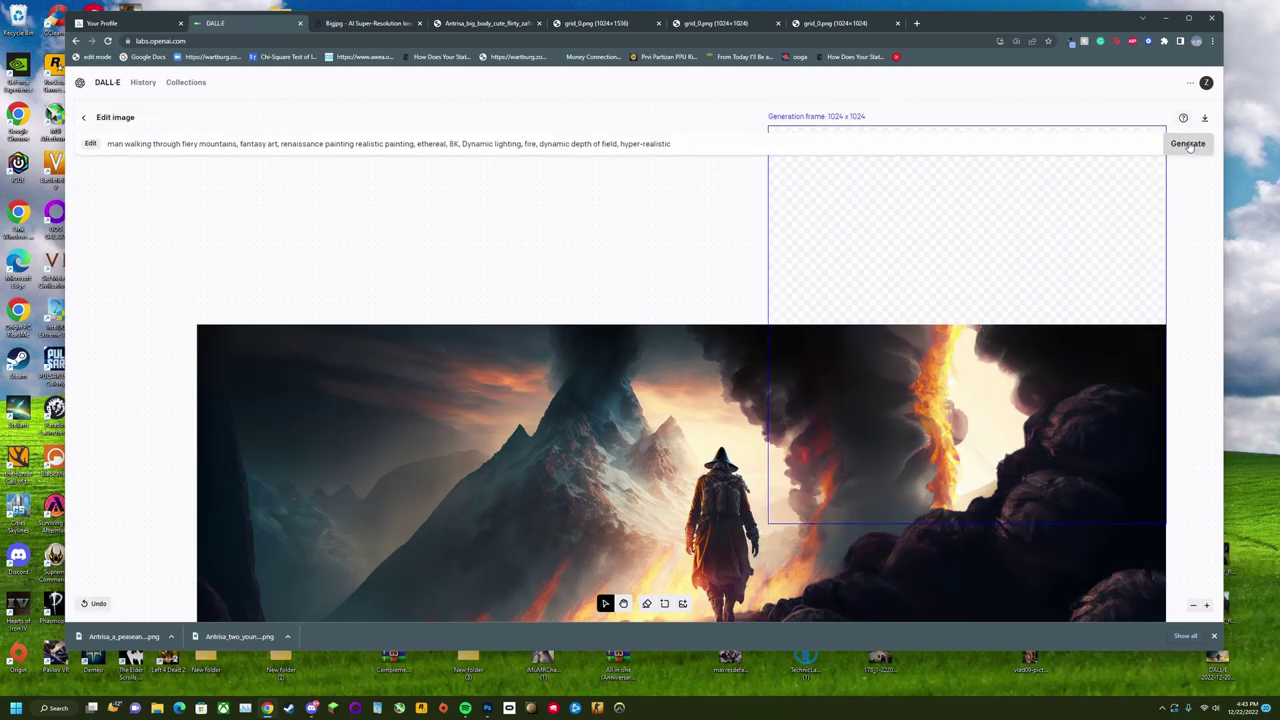
{"action": "left_click", "coordinate": [1186, 146]}
{"action": "left_click", "coordinate": [1020, 537]}
- Move the generation frame to the image's left side and append 'lightning' to the prompt
{"action": "left_click_drag", "start_coordinate": [1148, 313], "coordinate": [750, 313]}
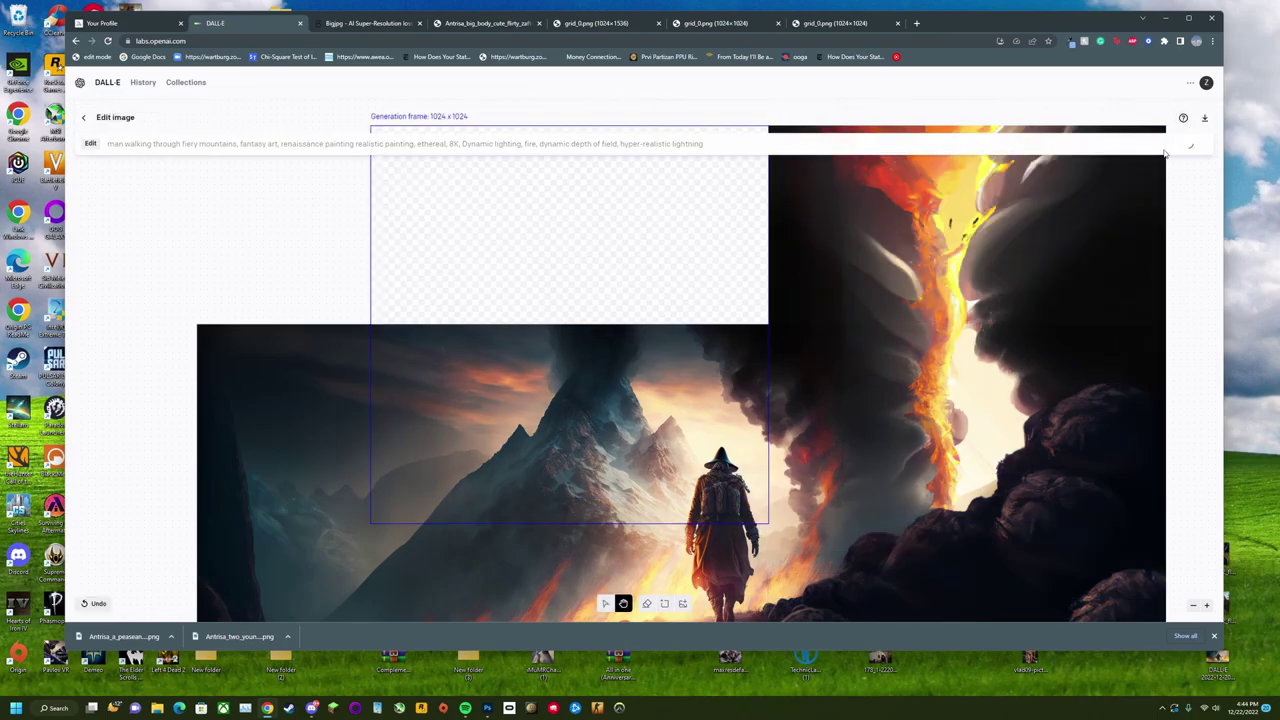
{"action": "type", "text": "lightning"}
{"action": "key", "text": "Return"}
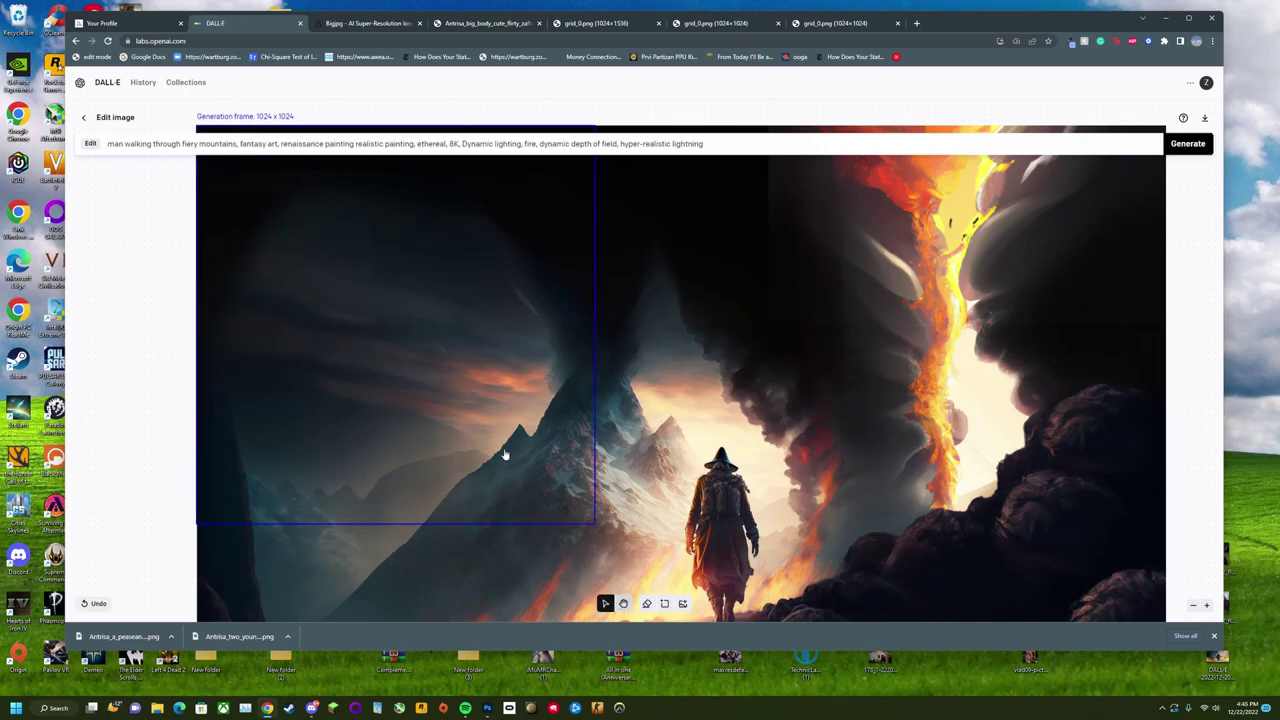
{"action": "key", "text": "ctrl+a"}
{"action": "key", "text": "ctrl+z"}
{"action": "key", "text": "ctrl+z"}
{"action": "key", "text": "ctrl+z"}
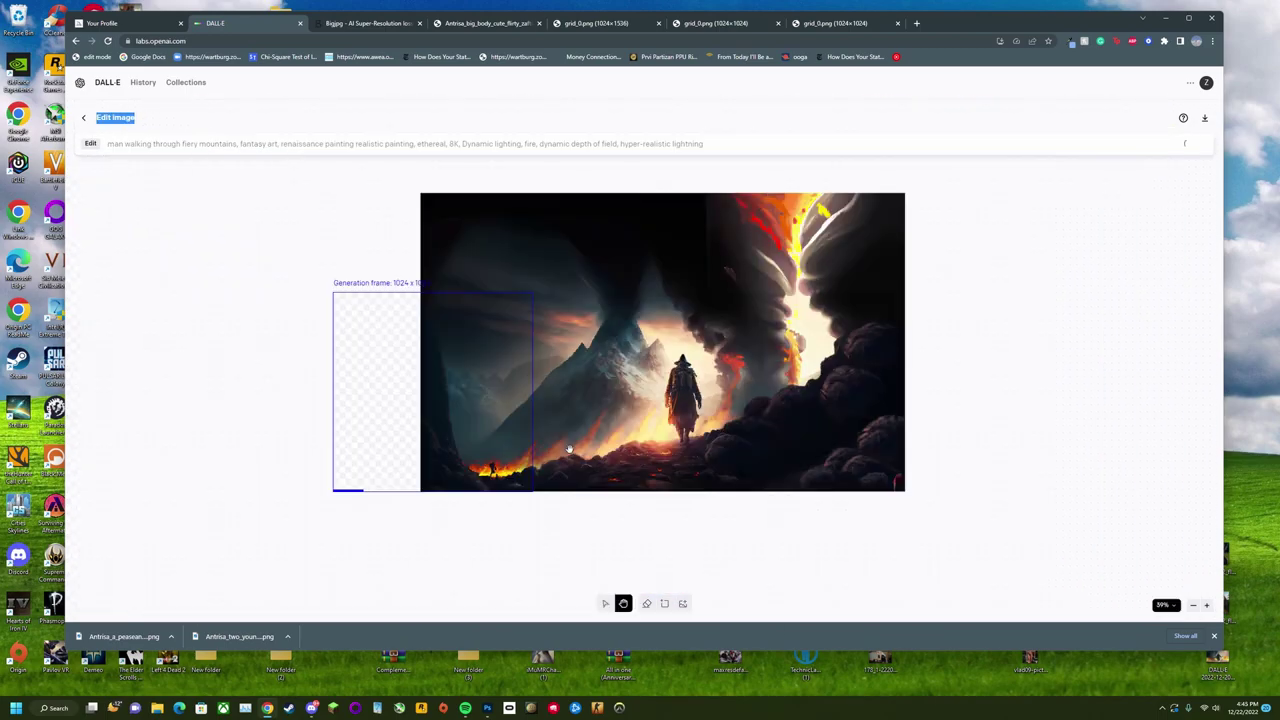
{"action": "key", "text": "ctrl+z"}
{"action": "key", "text": "ctrl+z"}
{"action": "key", "text": "ctrl+z"}
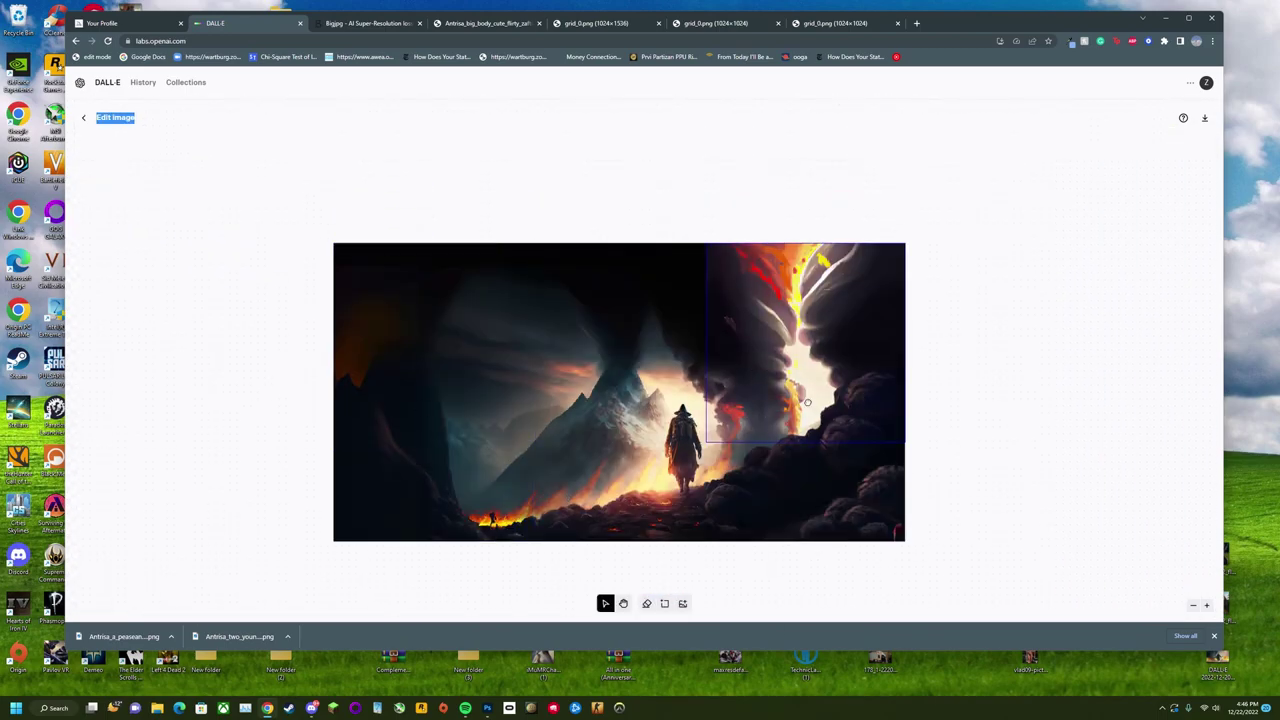
- Regenerate the erased upper-right smoke, then accept the left extension and the result below the figure
{"action": "key", "text": "h"}
{"action": "left_click", "coordinate": [1188, 143]}
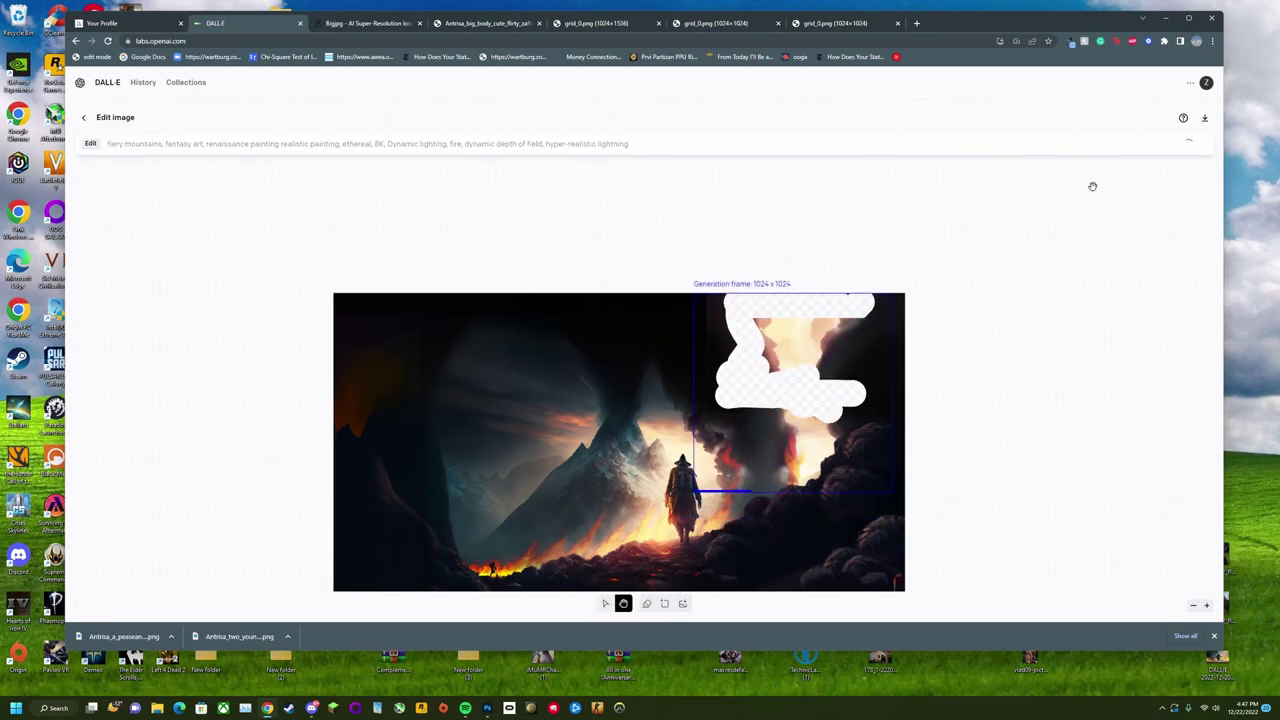
{"action": "left_click", "coordinate": [848, 456]}
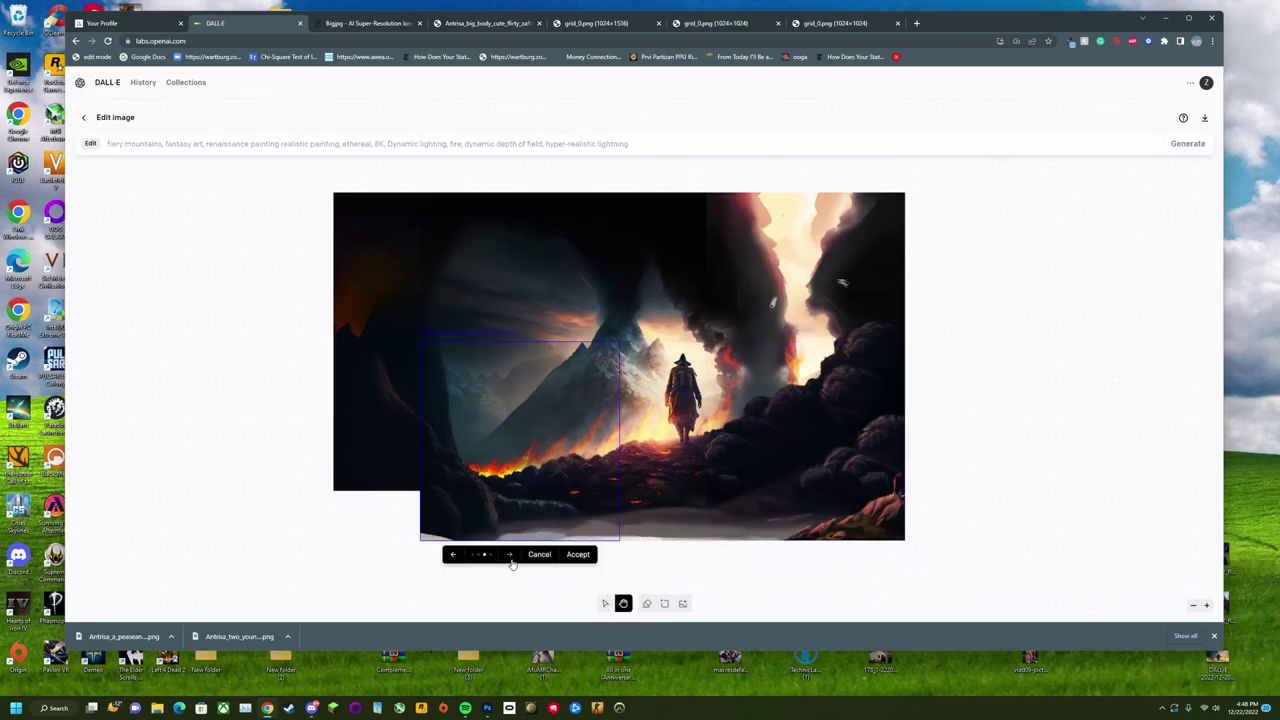
{"action": "left_click", "coordinate": [575, 551]}
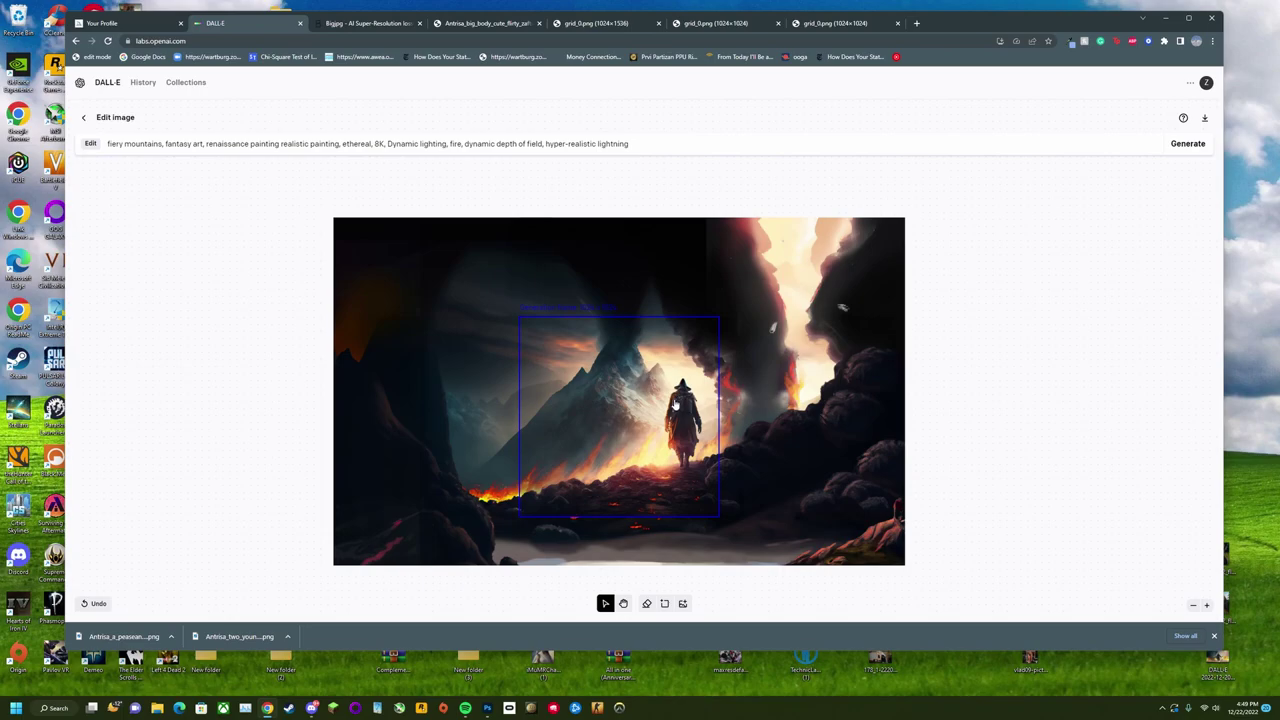
- Drag the generation frame onto the central hooded figure, zooming the canvas in and out
{"action": "scroll", "coordinate": [675, 404], "scroll_direction": "down", "scroll_amount": 1}
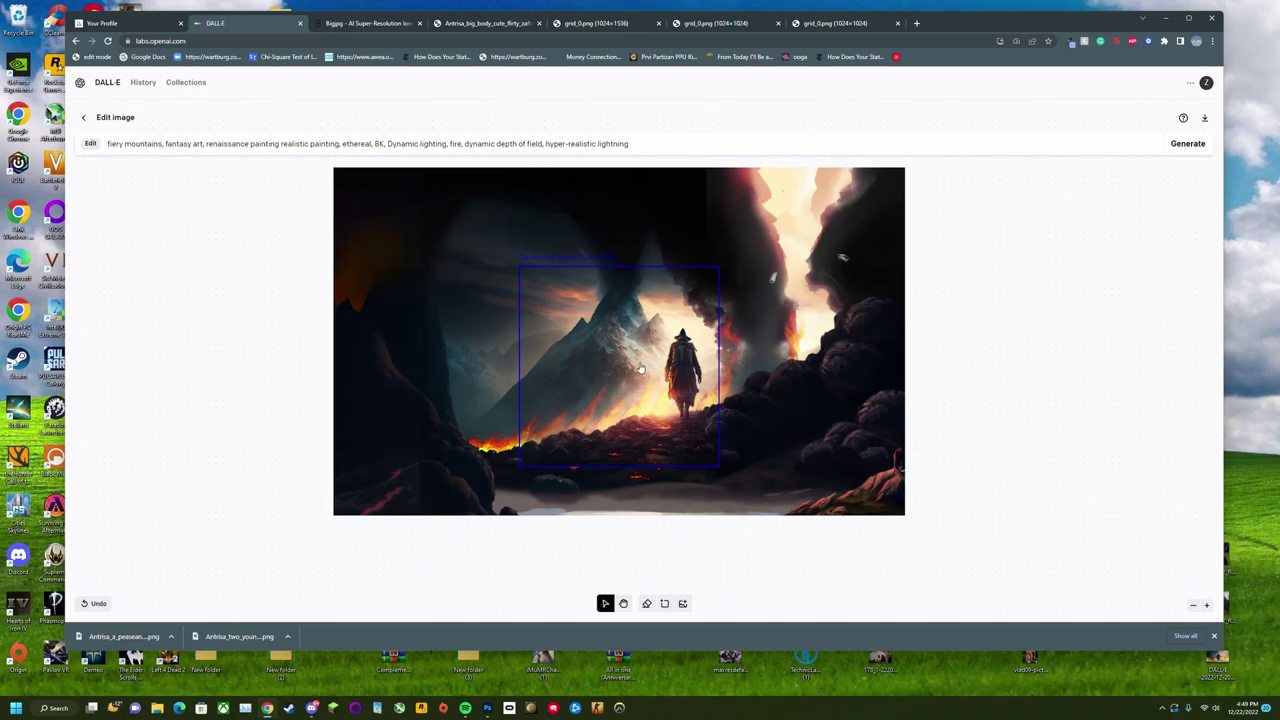
{"action": "left_click_drag", "start_coordinate": [623, 359], "coordinate": [680, 366]}
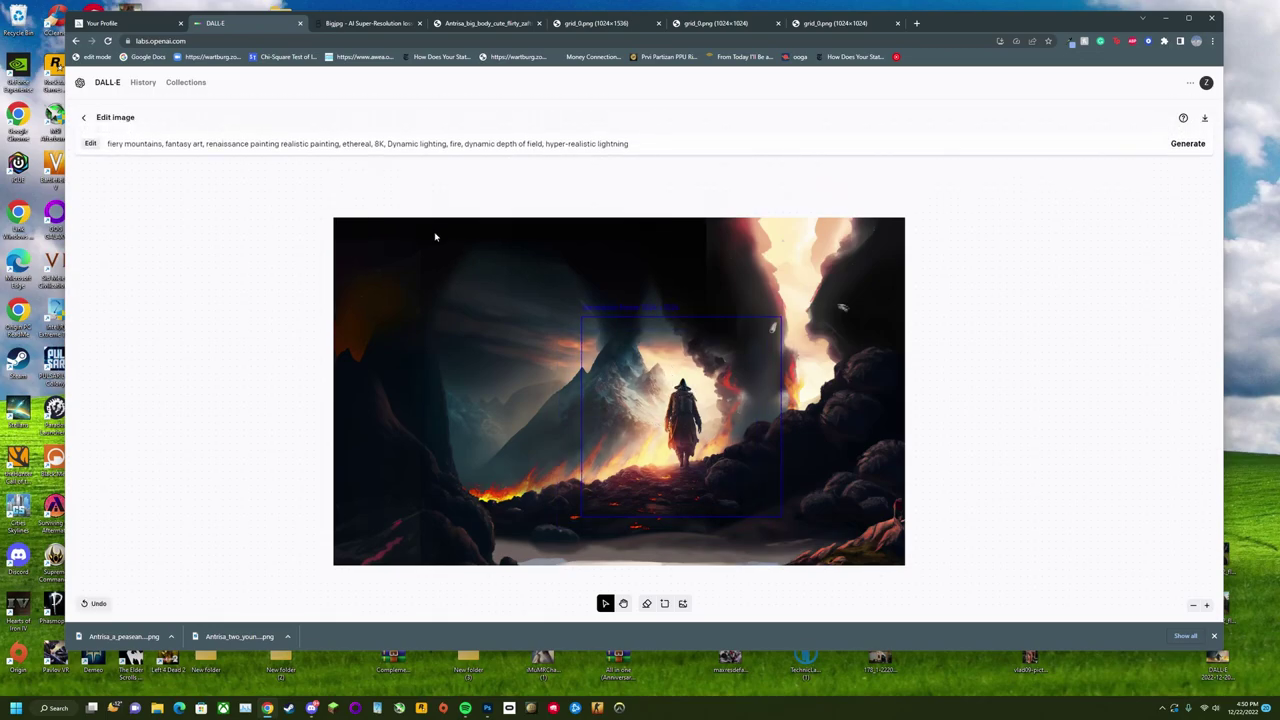
{"action": "scroll", "coordinate": [781, 457], "scroll_direction": "up", "scroll_amount": 1}
{"action": "scroll", "coordinate": [781, 457], "scroll_direction": "up", "scroll_amount": 3}
{"action": "scroll", "coordinate": [834, 386], "scroll_direction": "up", "scroll_amount": 2}
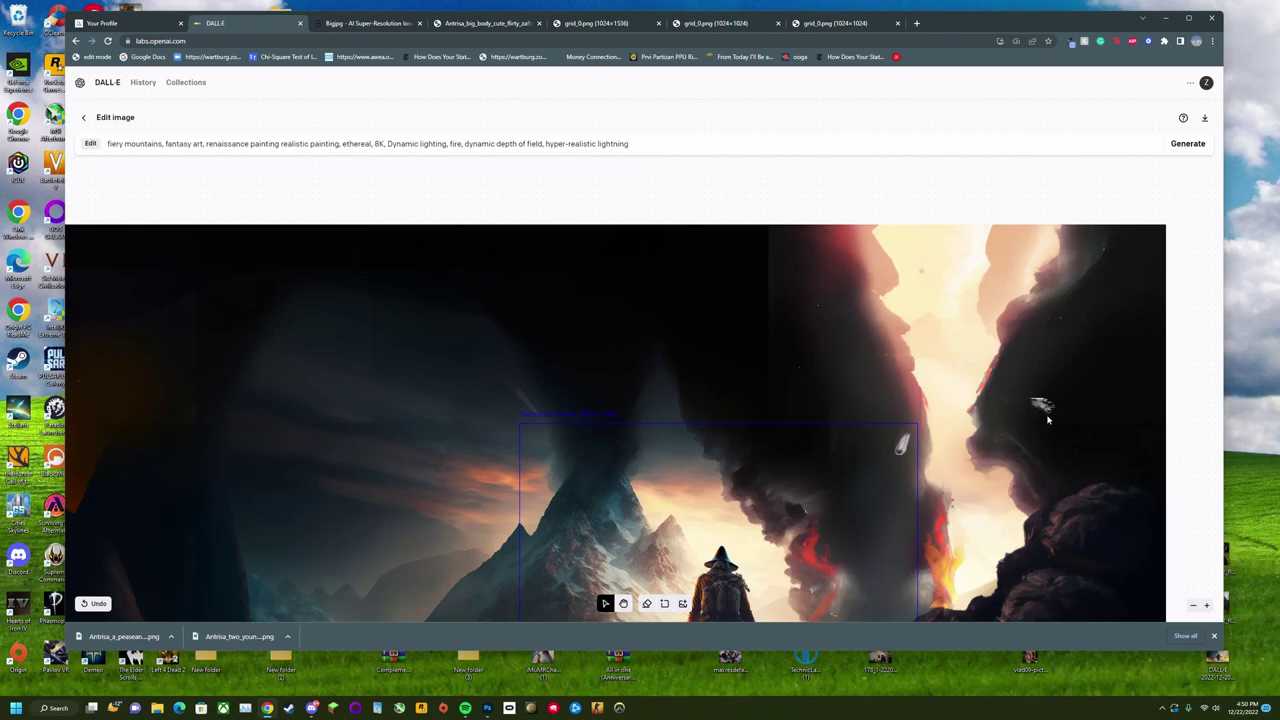
{"action": "scroll", "coordinate": [880, 432], "scroll_direction": "down", "scroll_amount": 4}
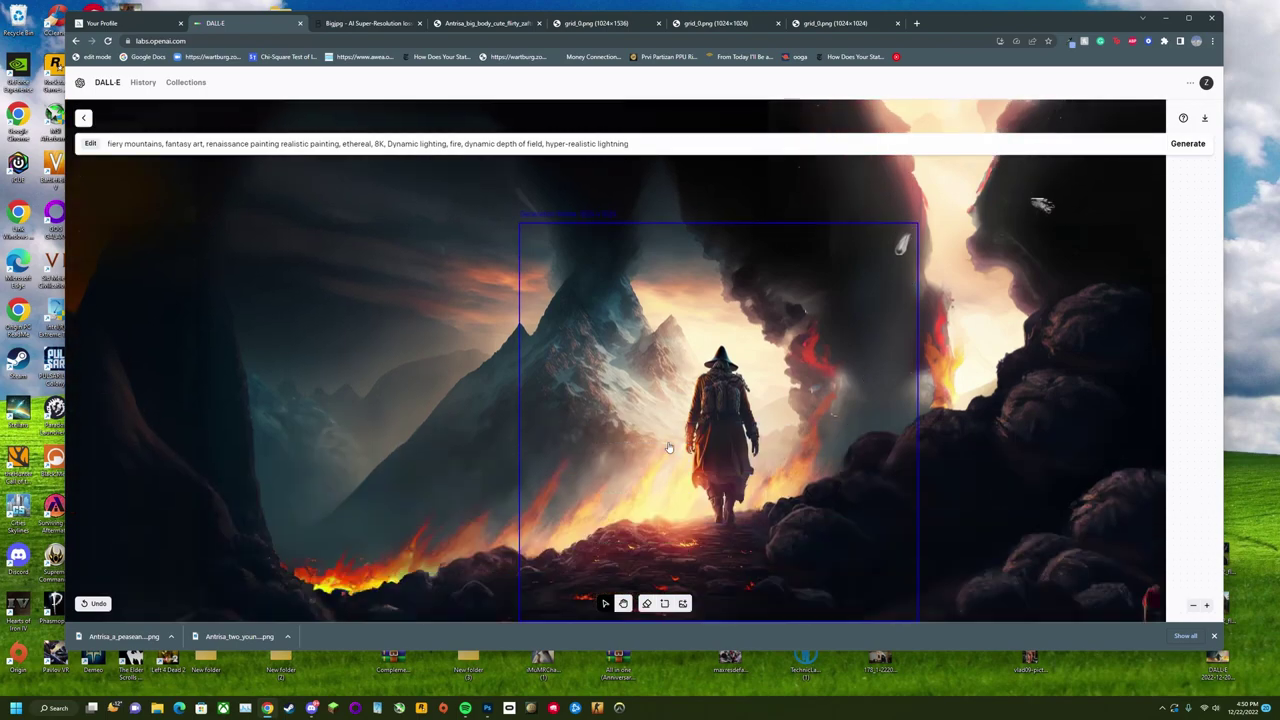
{"action": "scroll", "coordinate": [669, 447], "scroll_direction": "down", "scroll_amount": 5}
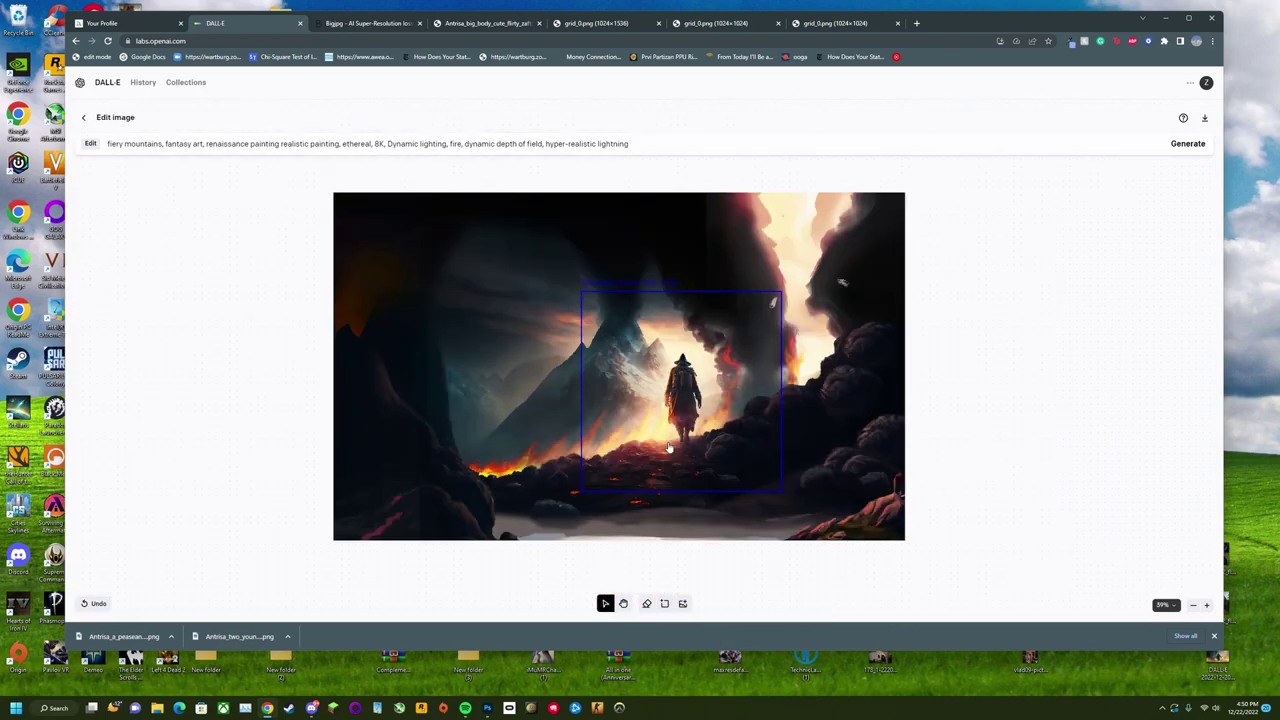
- Erase a strip of smoke at the top and two spots in the upper-right smoke
{"action": "left_click", "coordinate": [646, 603]}
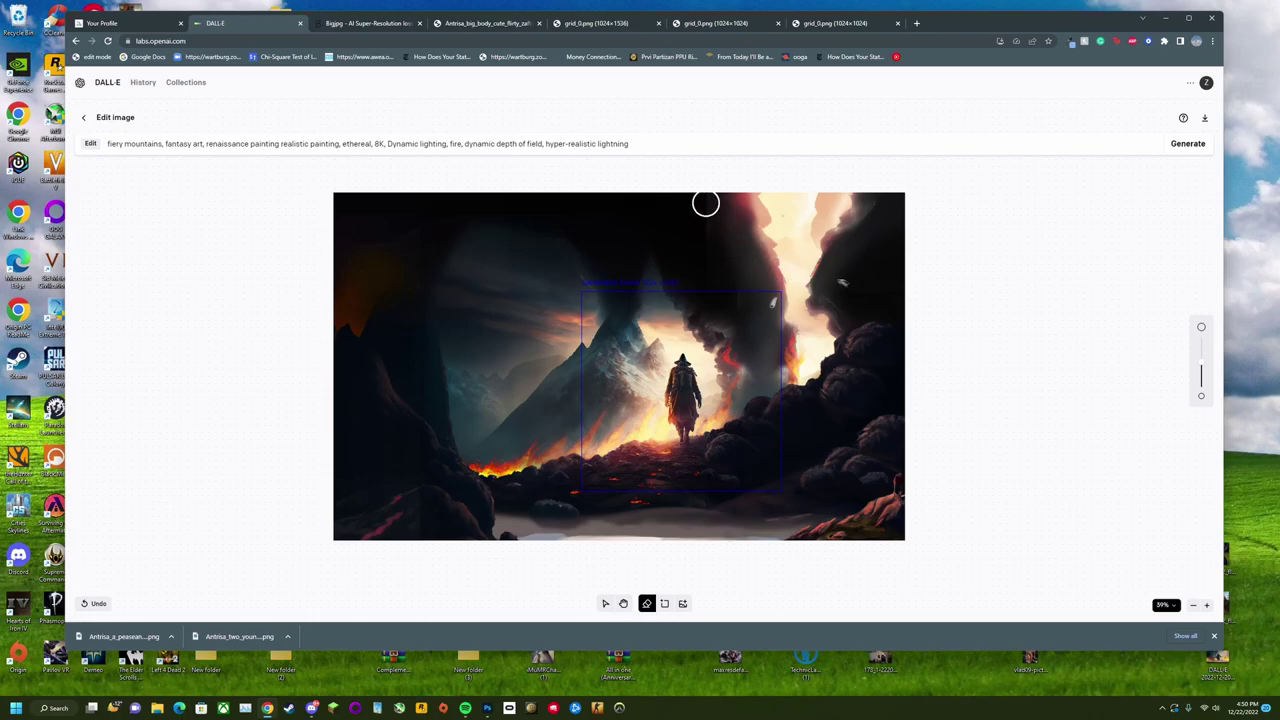
{"action": "left_click_drag", "start_coordinate": [706, 198], "coordinate": [707, 268]}
{"action": "left_click", "coordinate": [772, 304]}
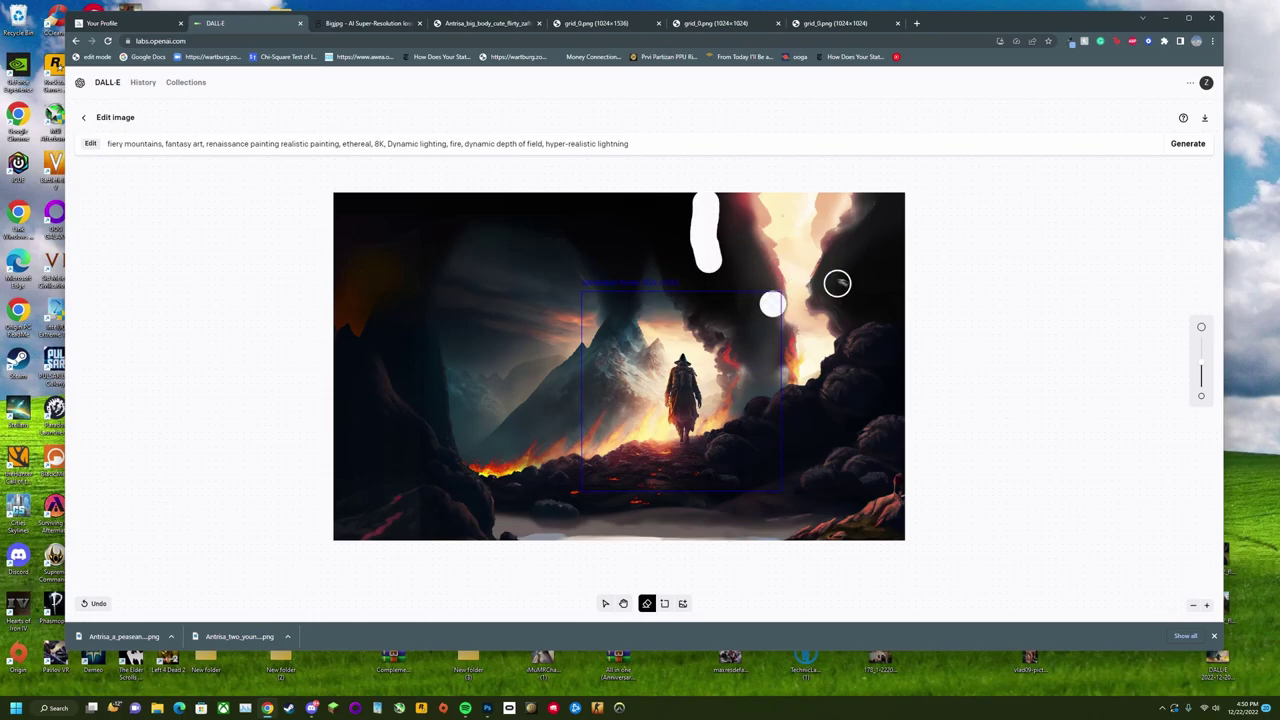
{"action": "left_click", "coordinate": [843, 281]}
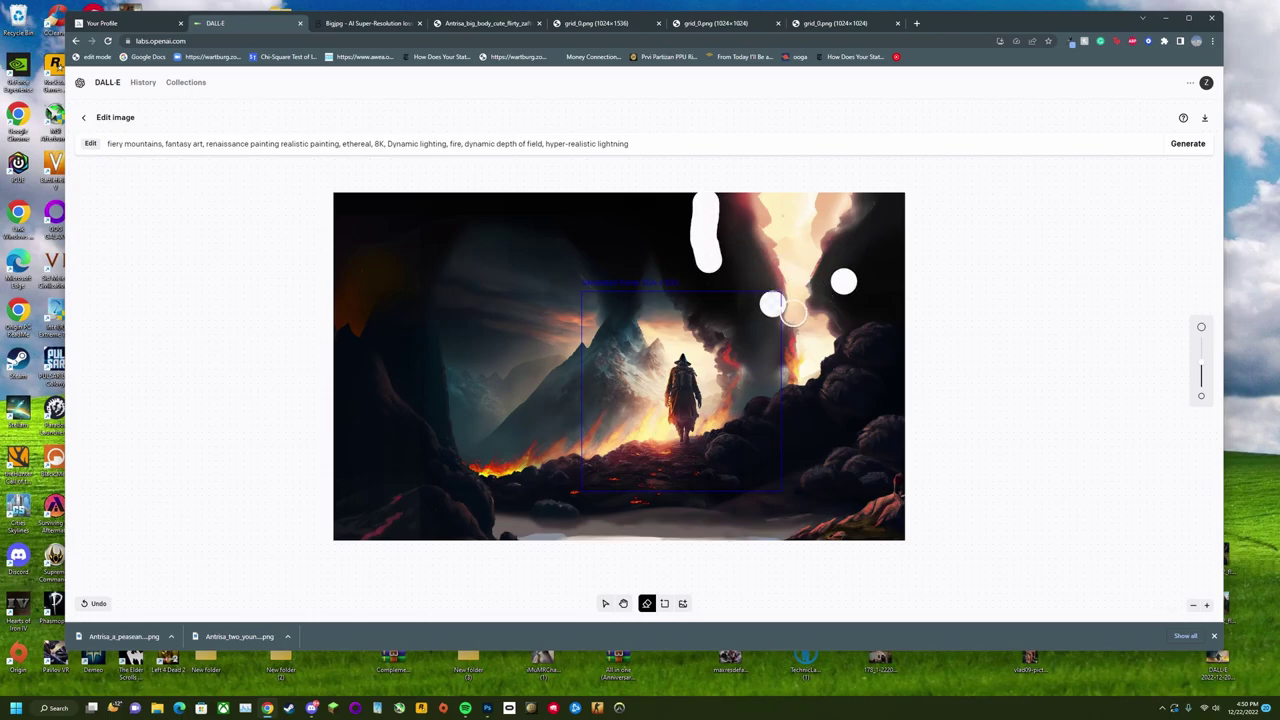
{"action": "left_click", "coordinate": [605, 603]}
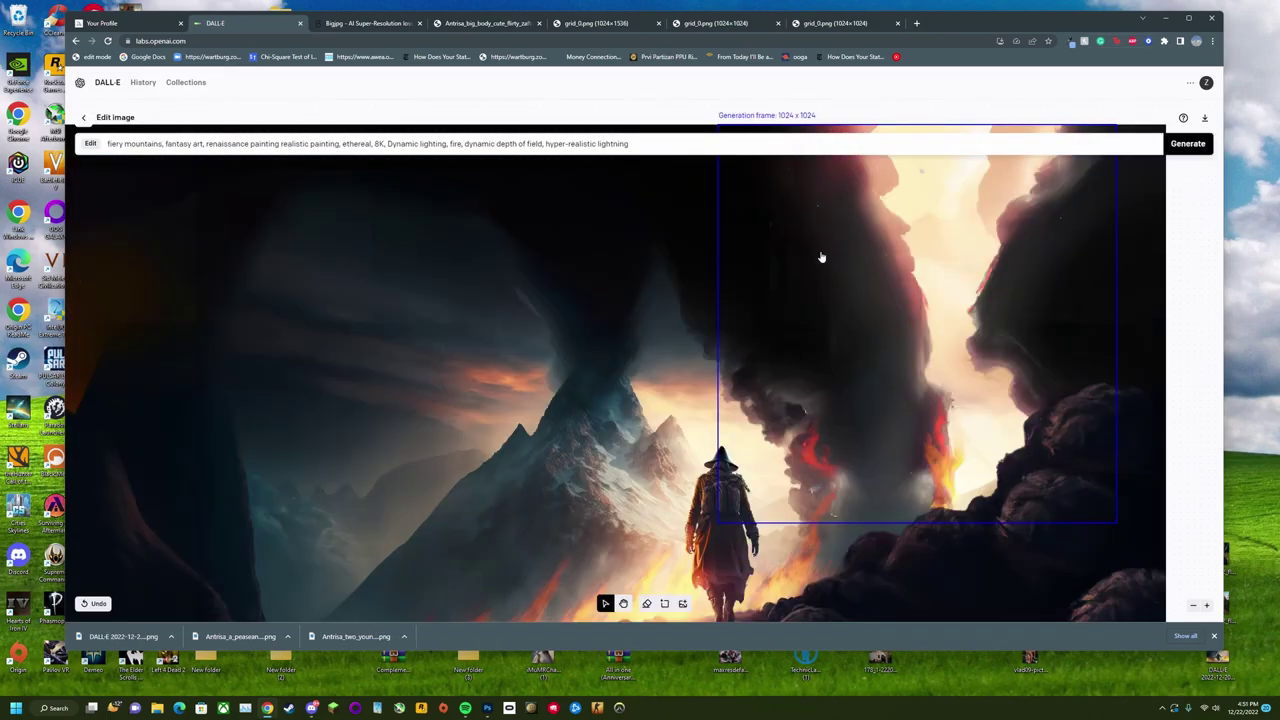
- Briefly bring up Photoshop, then hide it and return to the DALL-E canvas
{"action": "scroll", "coordinate": [821, 258], "scroll_direction": "up", "scroll_amount": 1}
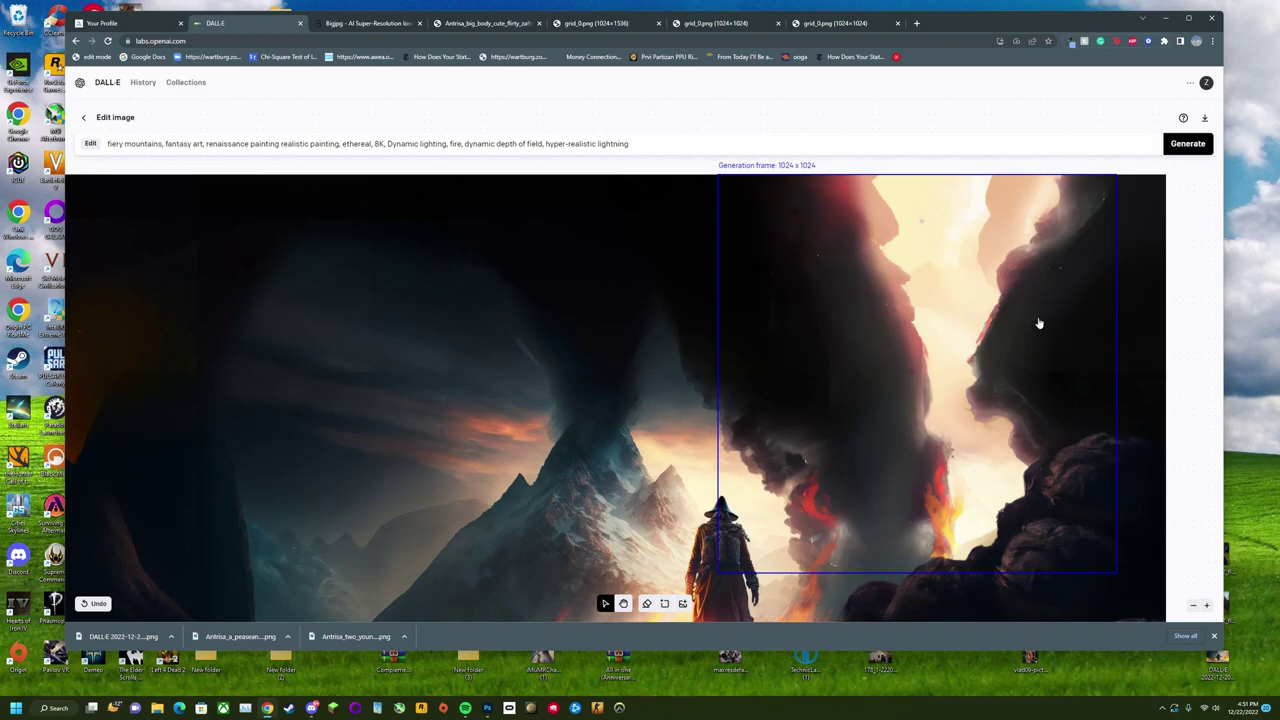
{"action": "scroll", "coordinate": [1039, 323], "scroll_direction": "down", "scroll_amount": 4}
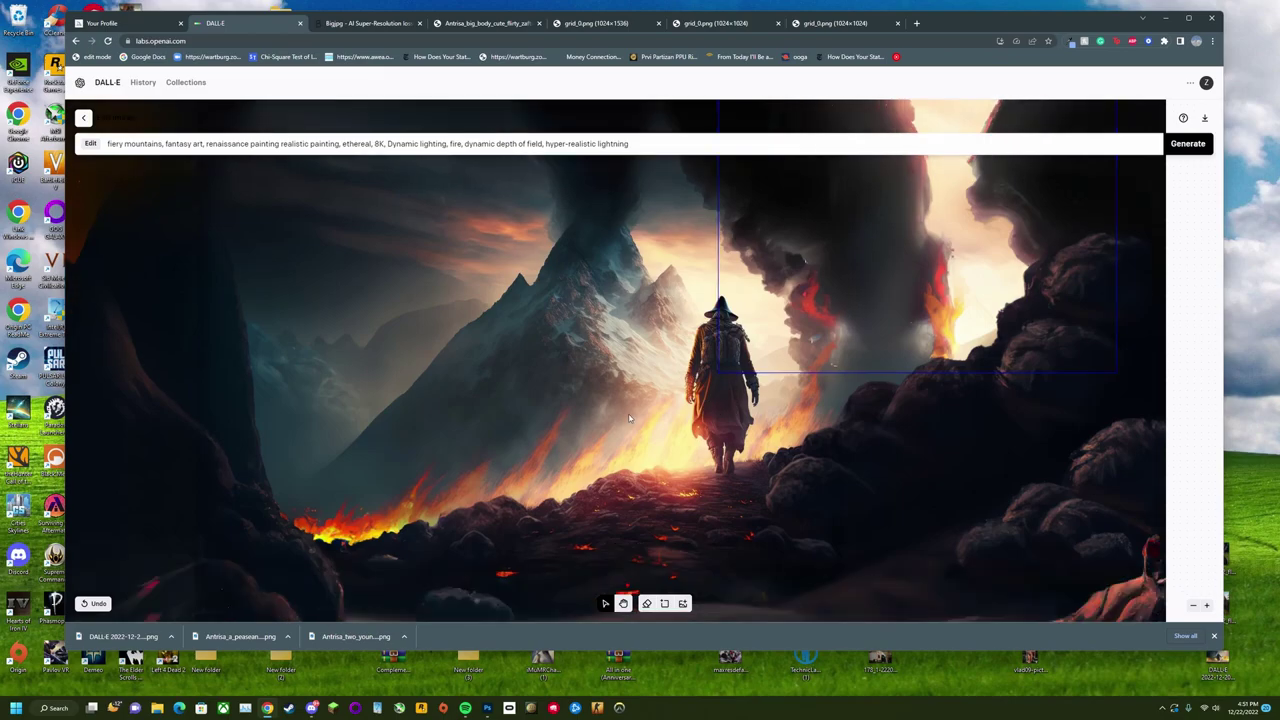
{"action": "scroll", "coordinate": [401, 440], "scroll_direction": "up", "scroll_amount": 2}
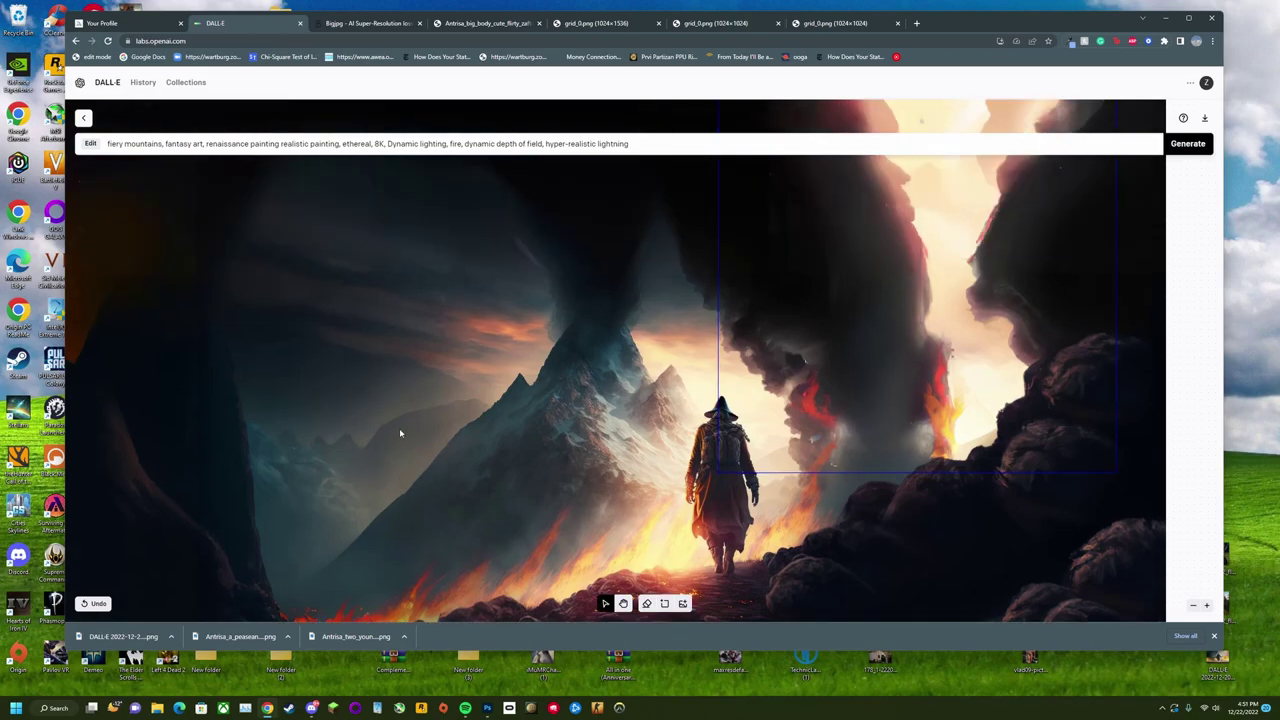
{"action": "left_click", "coordinate": [487, 707]}
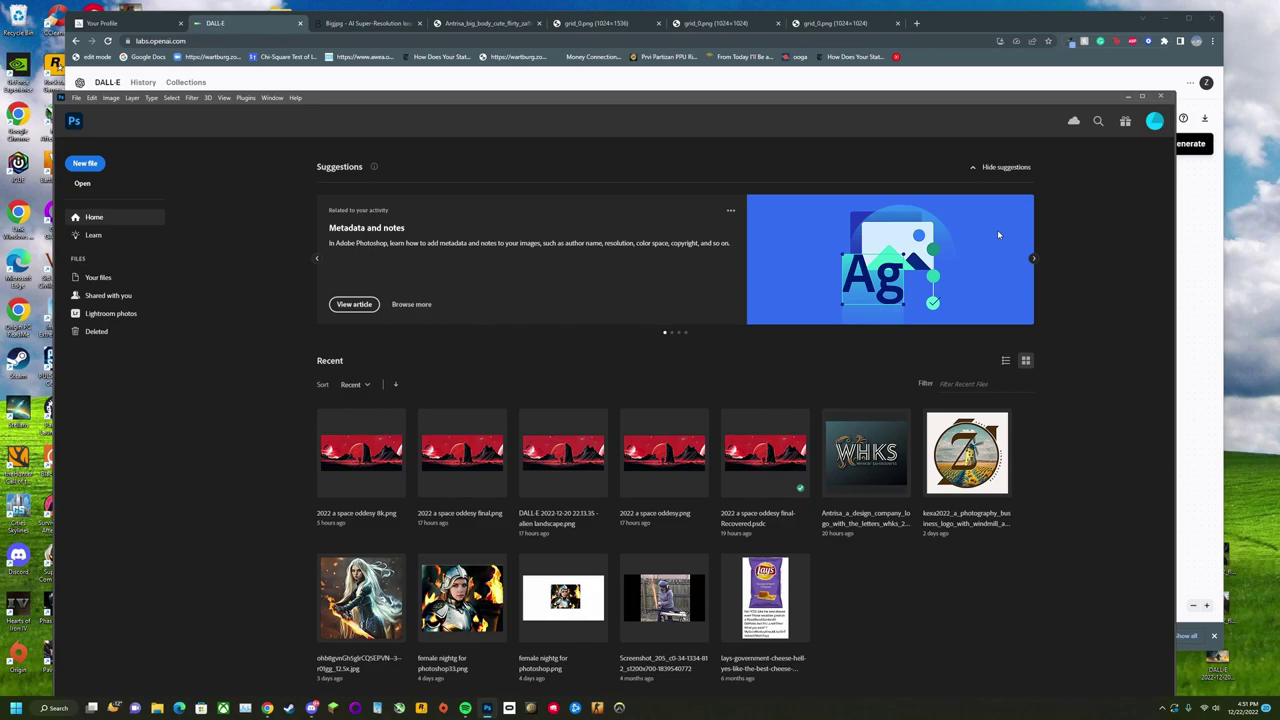
{"action": "left_click", "coordinate": [1128, 97]}
{"action": "scroll", "coordinate": [377, 358], "scroll_direction": "up", "scroll_amount": 2}
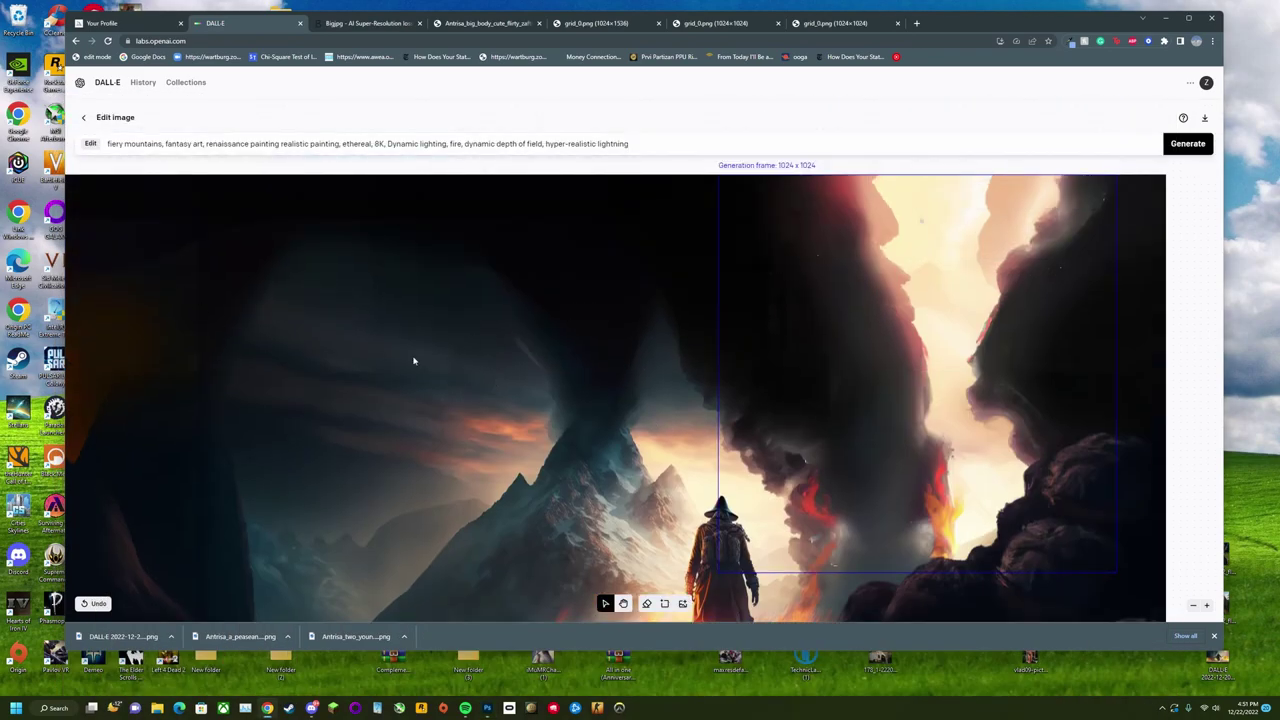
- Place the frame at the image's left edge and erase a strip and three spots in the left sky
{"action": "left_click_drag", "start_coordinate": [805, 380], "coordinate": [374, 343]}
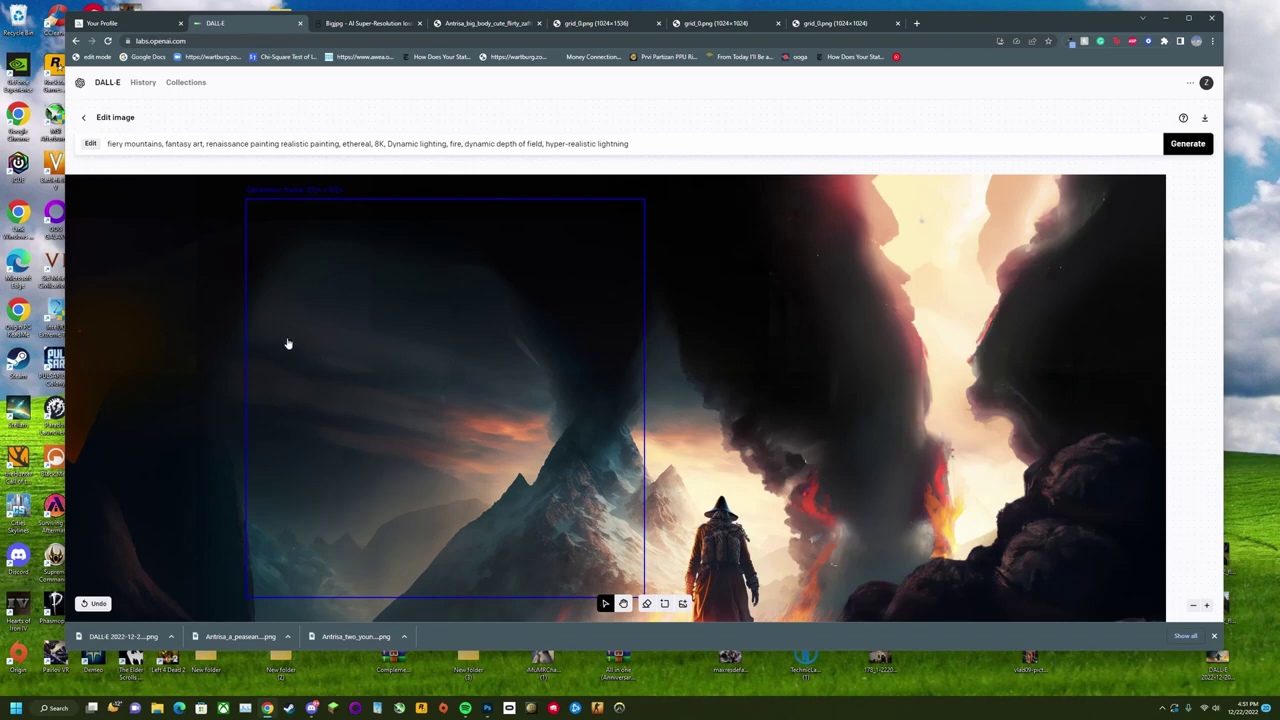
{"action": "left_click_drag", "start_coordinate": [454, 380], "coordinate": [306, 383]}
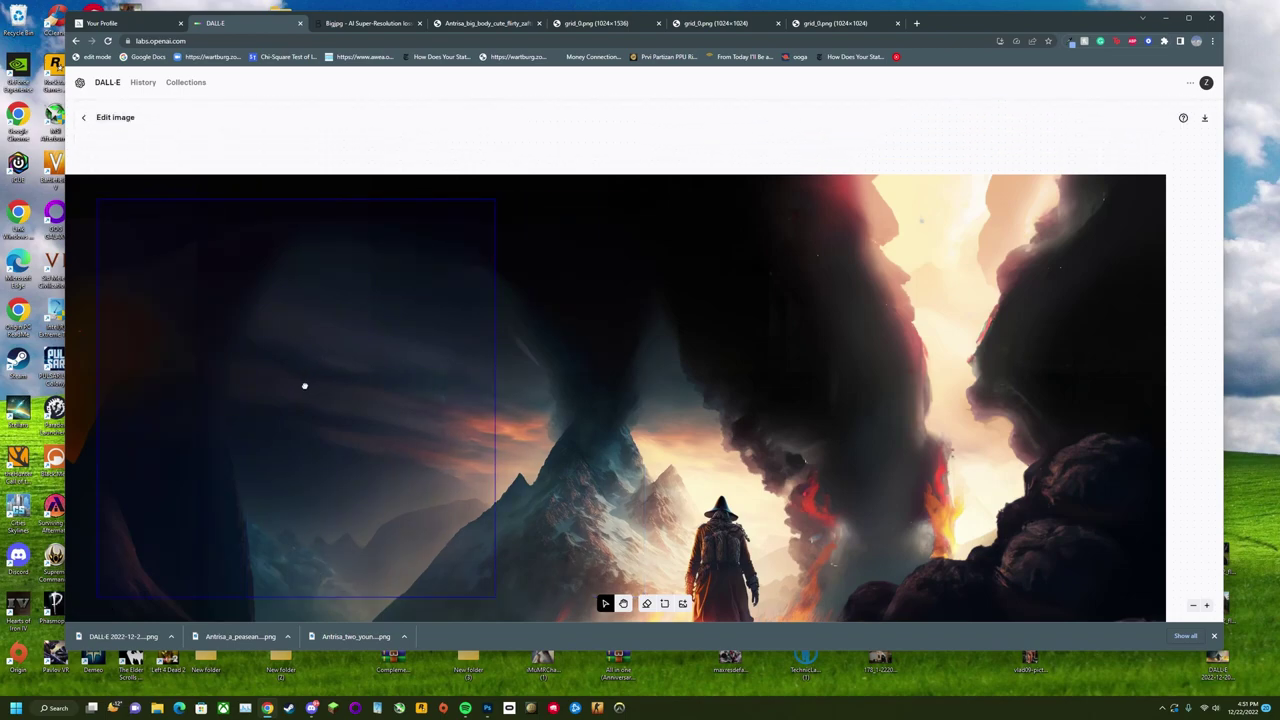
{"action": "left_click", "coordinate": [646, 603]}
{"action": "left_click_drag", "start_coordinate": [200, 406], "coordinate": [210, 298]}
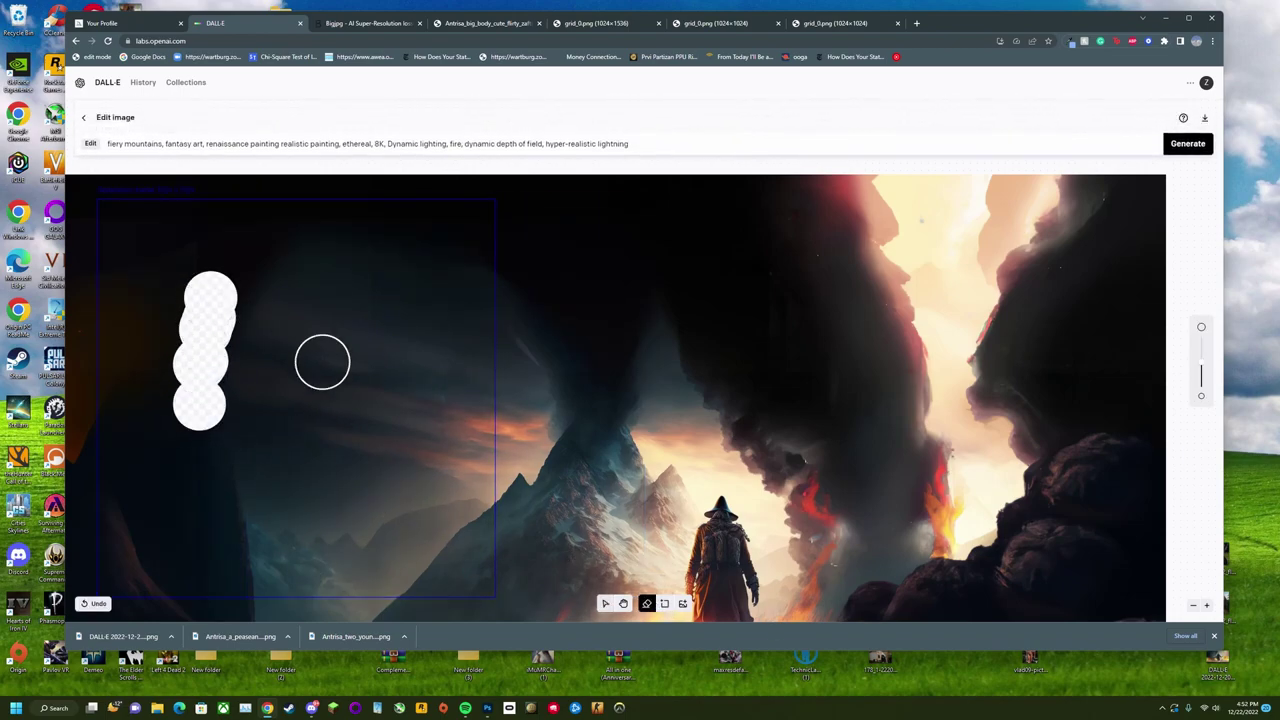
{"action": "left_click", "coordinate": [369, 374]}
{"action": "left_click", "coordinate": [445, 374]}
{"action": "left_click", "coordinate": [366, 298]}
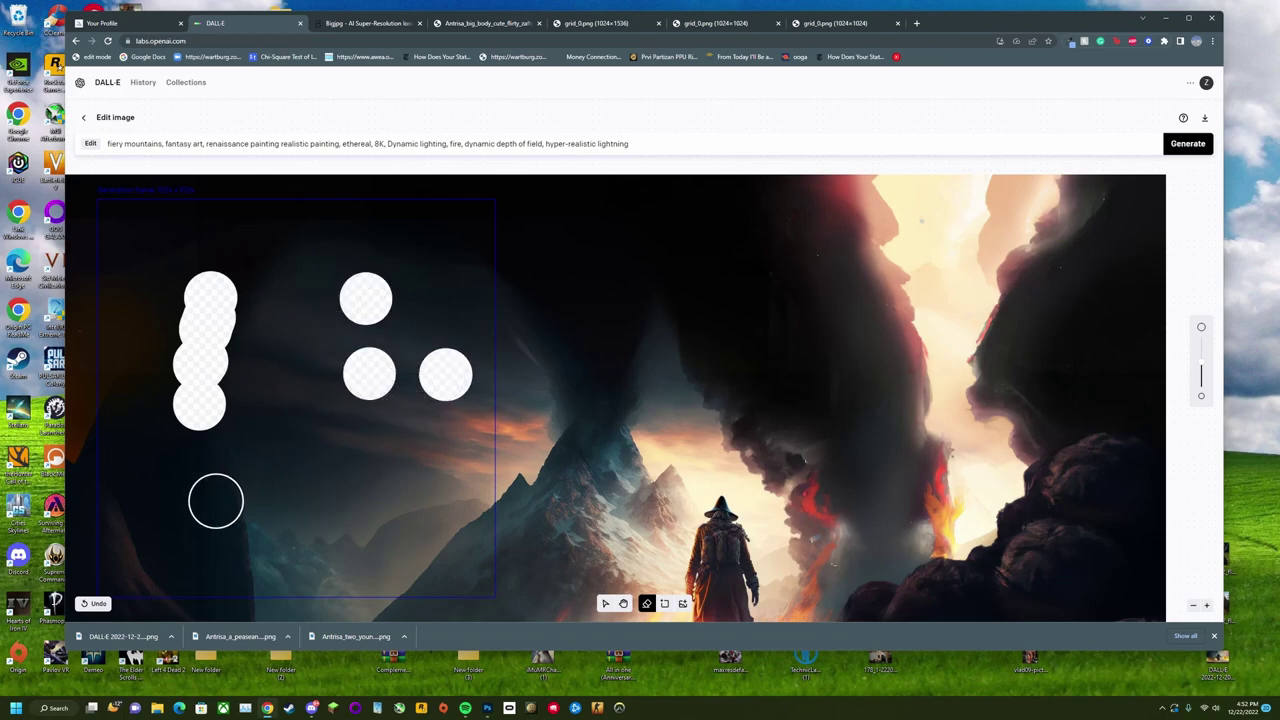
- Regenerate the erased left-sky patches, browse to the next variant and accept it
{"action": "left_click", "coordinate": [623, 603]}
{"action": "left_click_drag", "start_coordinate": [194, 544], "coordinate": [214, 407]}
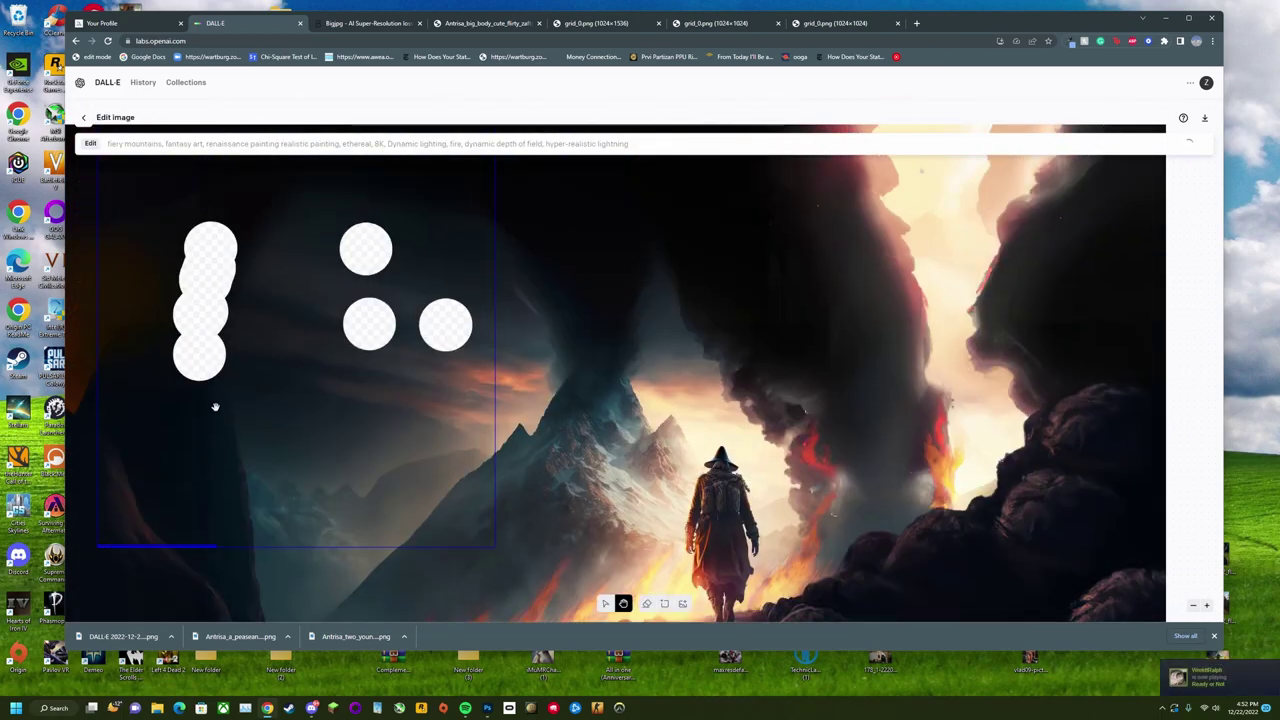
{"action": "left_click", "coordinate": [286, 558]}
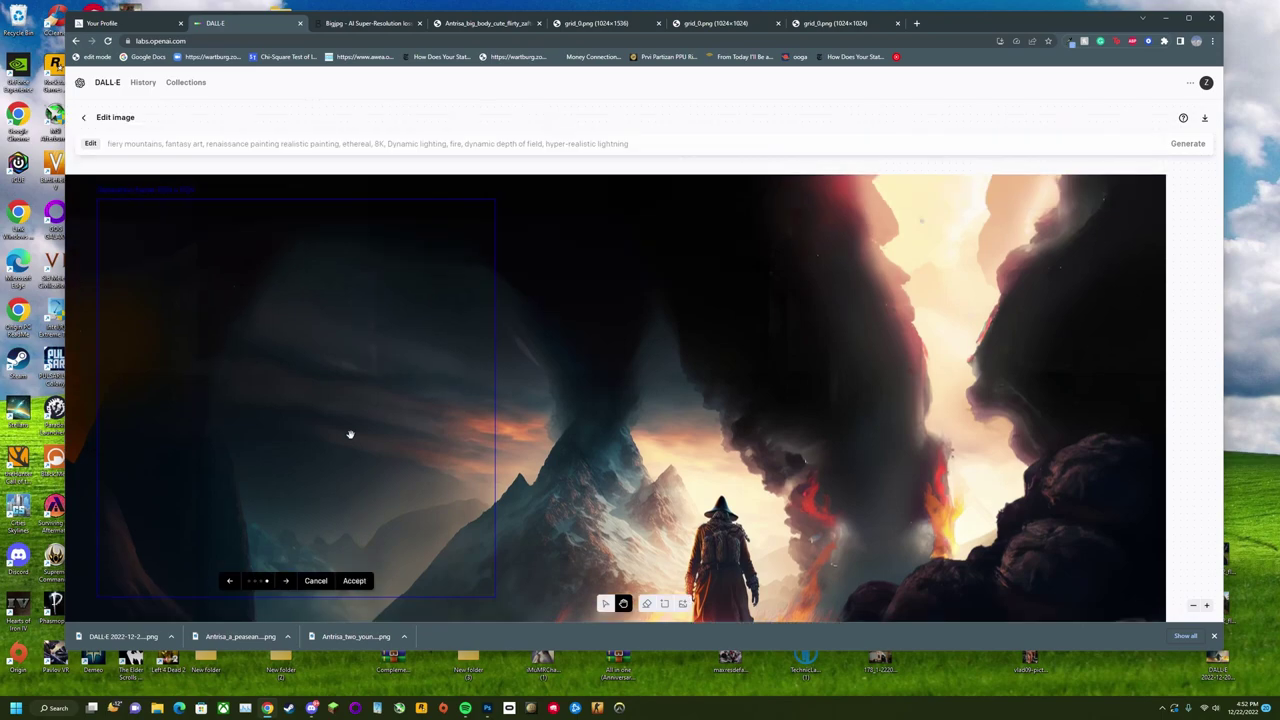
{"action": "left_click", "coordinate": [354, 580]}
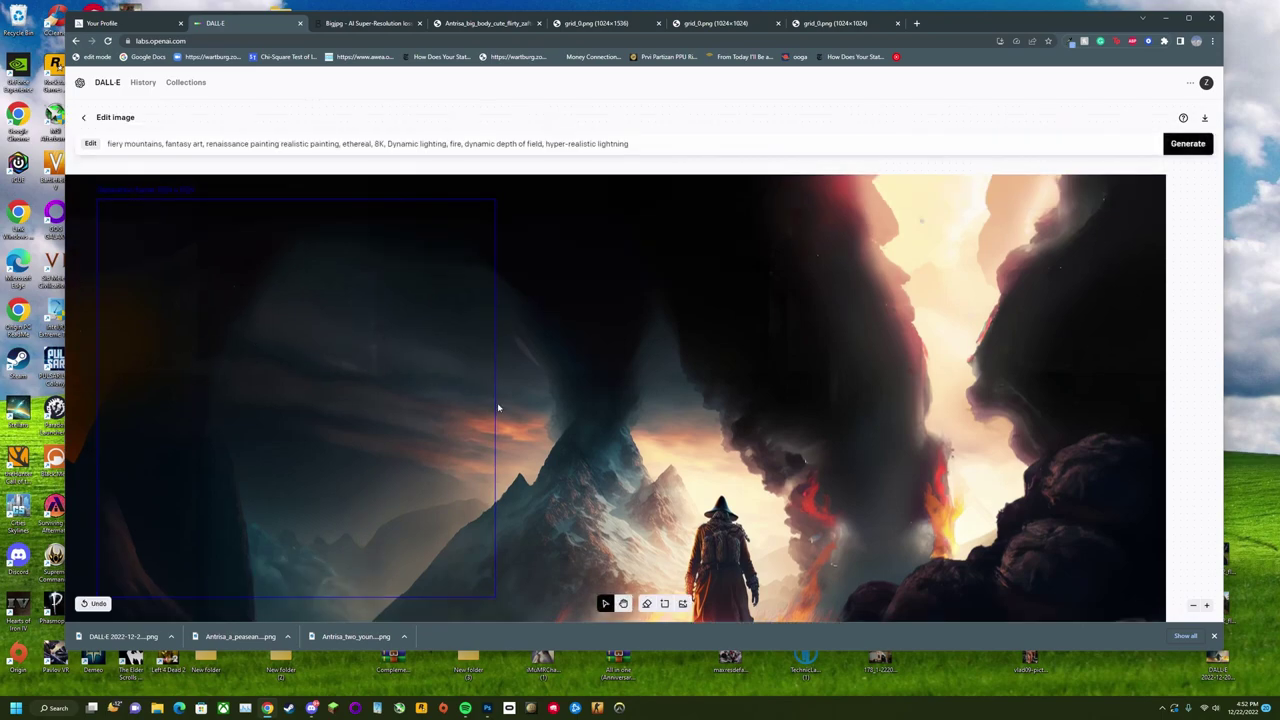
{"action": "left_click_drag", "start_coordinate": [373, 373], "coordinate": [365, 221]}
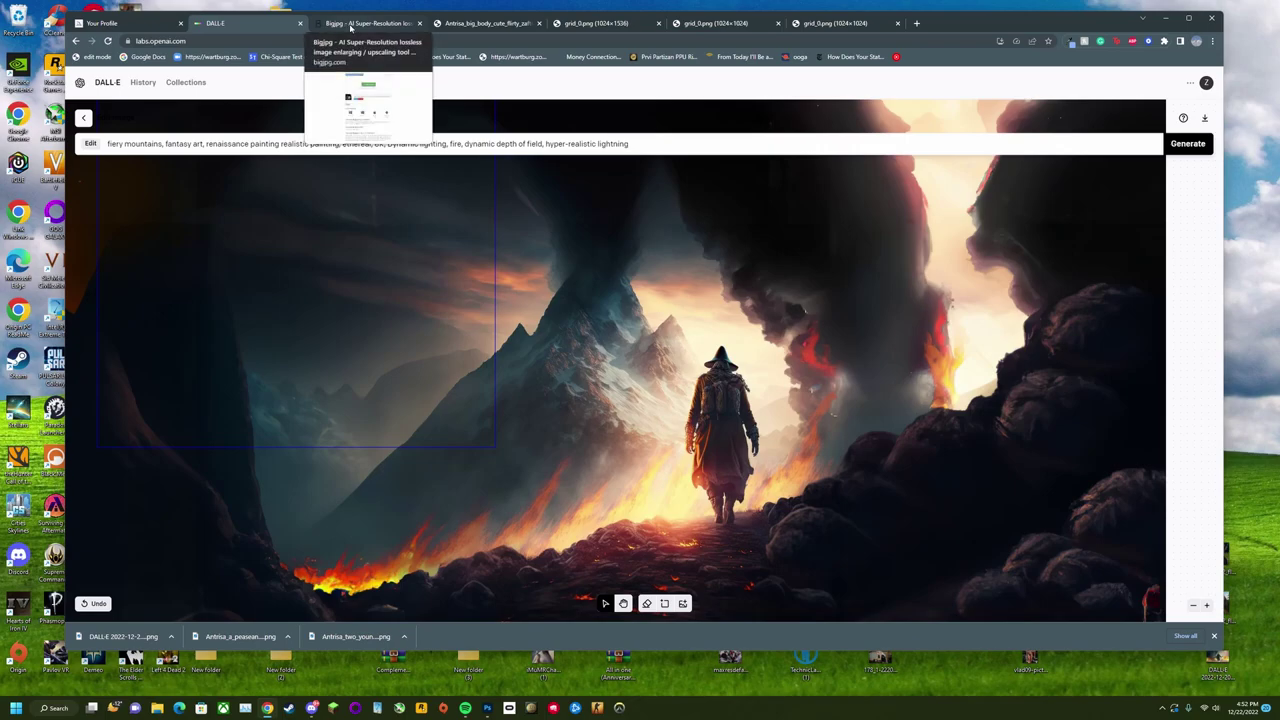
- Open the downloaded fiery-mountain PNG in Photos and zoom in and out over the details
{"action": "left_click", "coordinate": [350, 24]}
{"action": "left_click", "coordinate": [125, 636]}
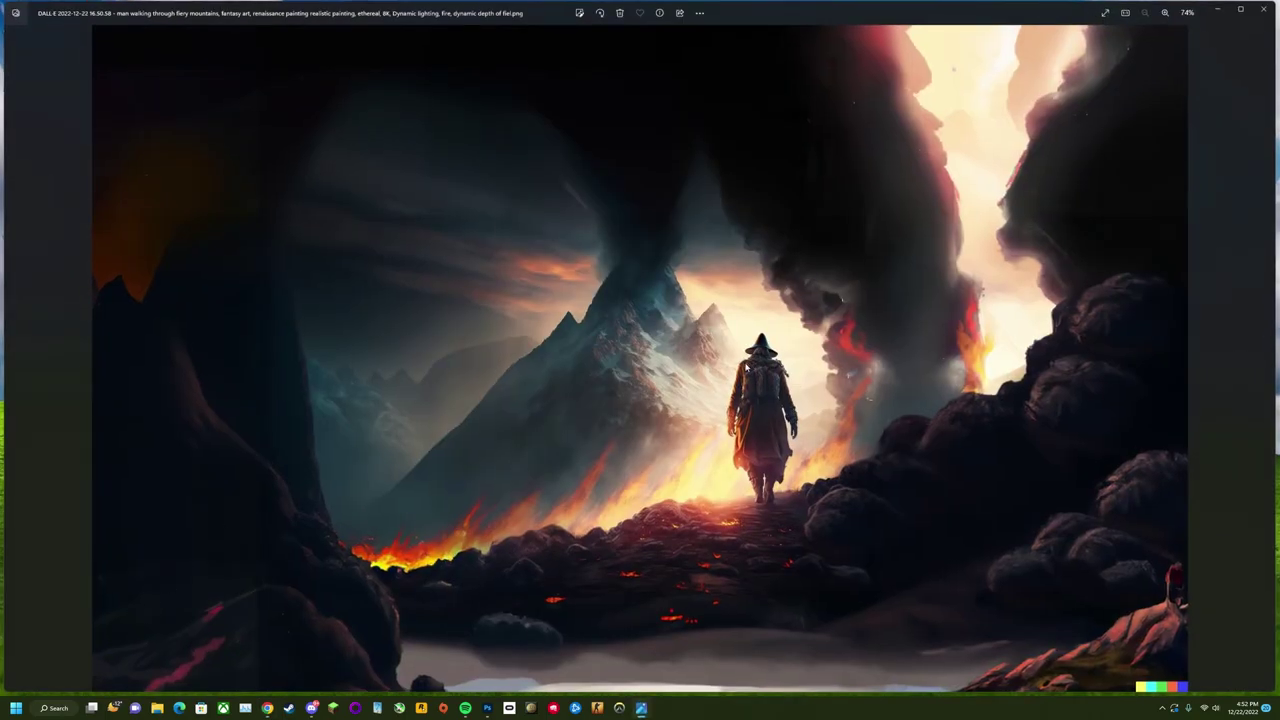
{"action": "scroll", "coordinate": [916, 383], "scroll_direction": "up", "scroll_amount": 5}
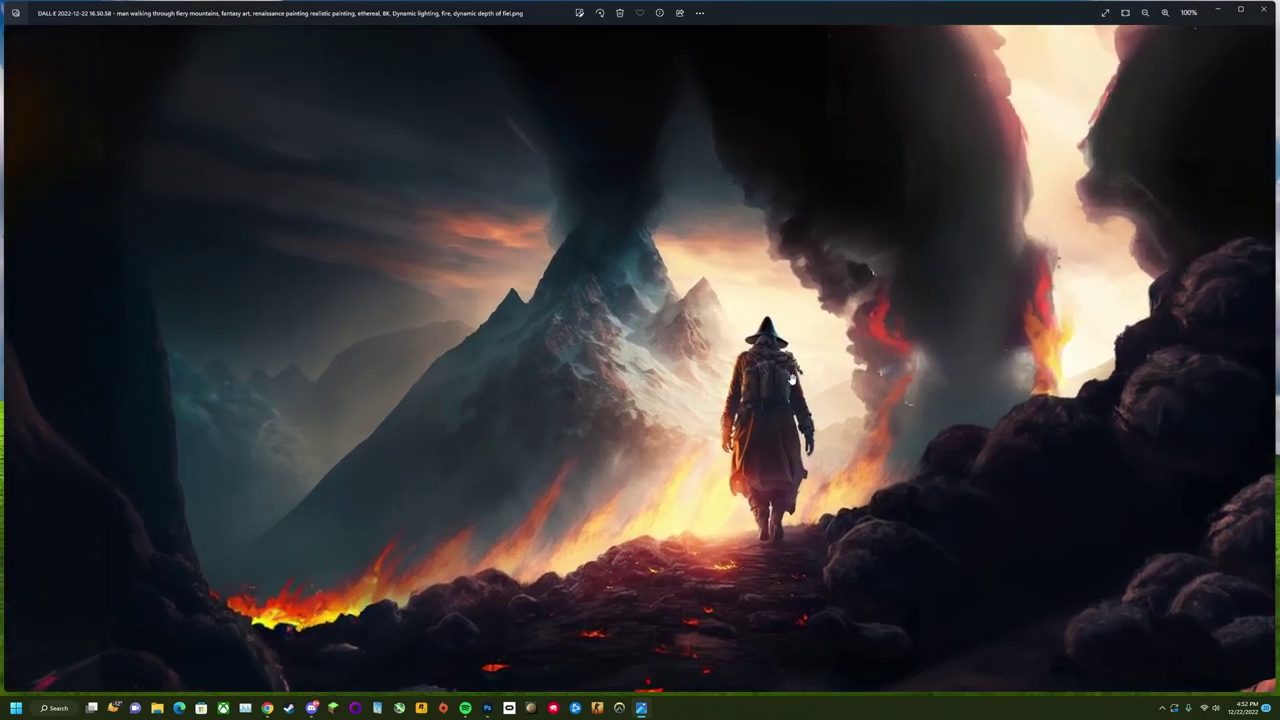
{"action": "scroll", "coordinate": [726, 348], "scroll_direction": "up", "scroll_amount": 4}
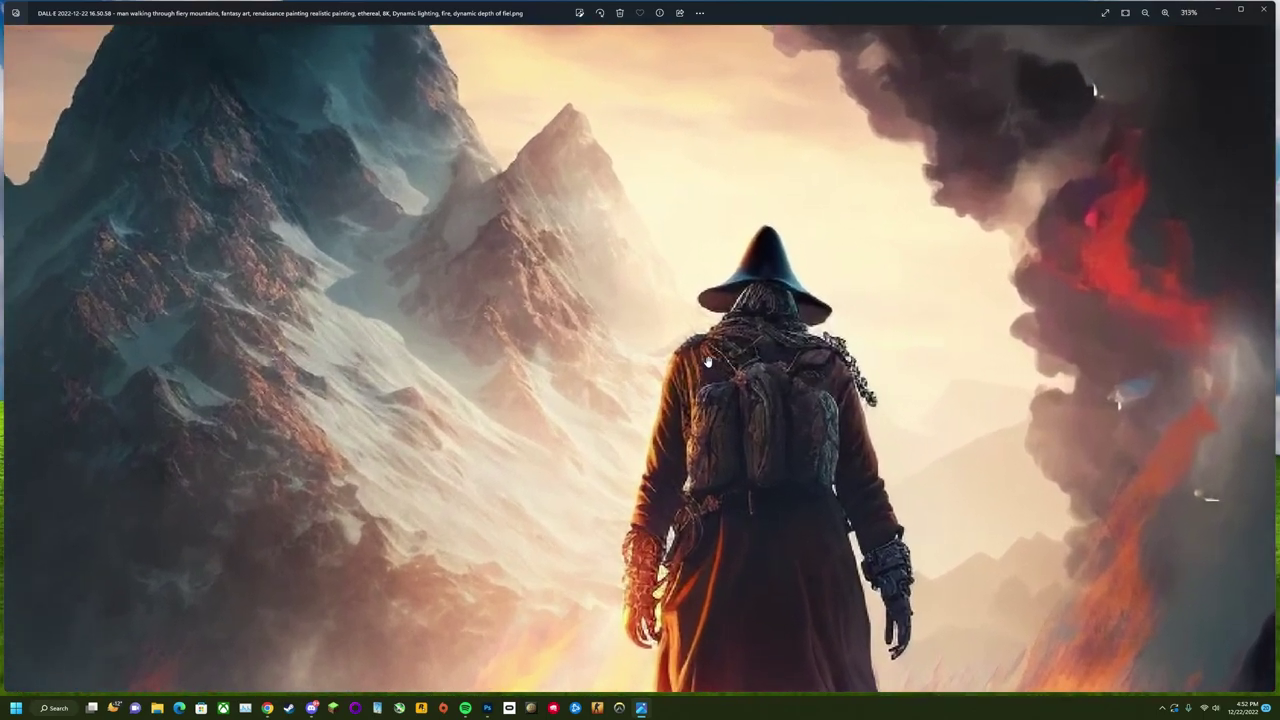
{"action": "scroll", "coordinate": [726, 348], "scroll_direction": "down", "scroll_amount": 2}
{"action": "scroll", "coordinate": [726, 348], "scroll_direction": "down", "scroll_amount": 3}
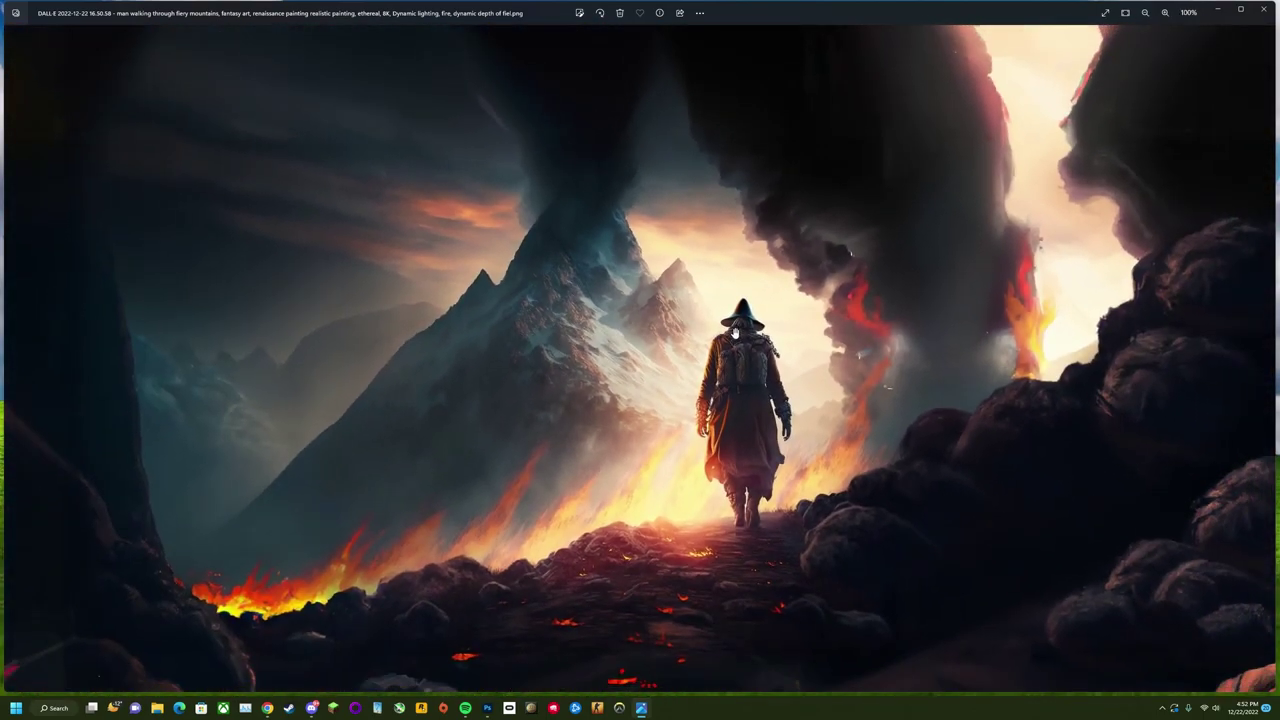
{"action": "scroll", "coordinate": [731, 338], "scroll_direction": "down", "scroll_amount": 1}
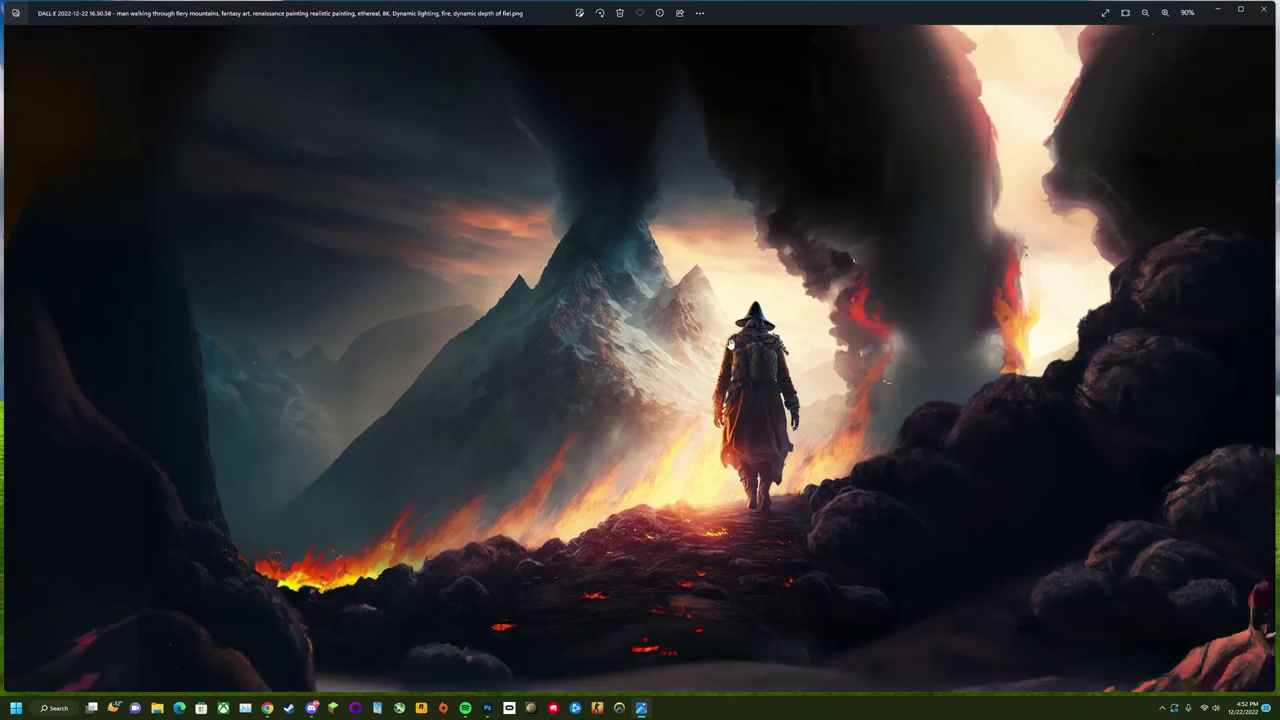
{"action": "scroll", "coordinate": [745, 321], "scroll_direction": "up", "scroll_amount": 3}
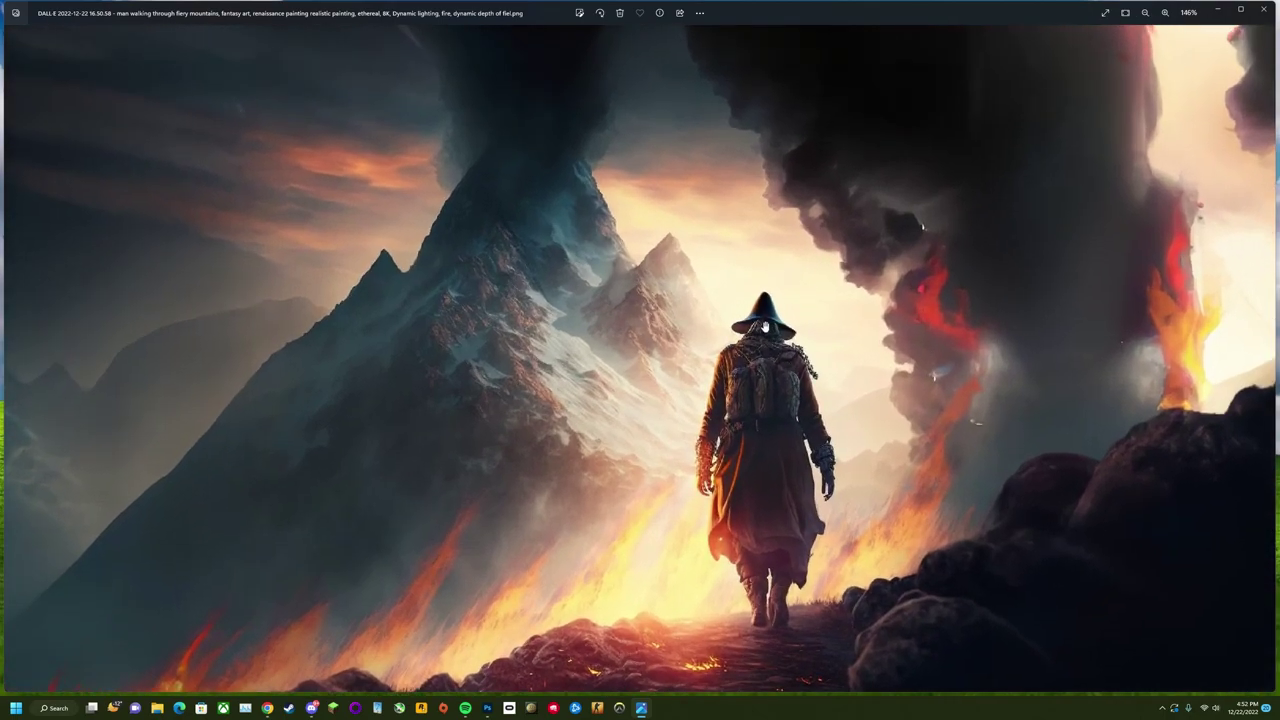
{"action": "scroll", "coordinate": [764, 326], "scroll_direction": "down", "scroll_amount": 3}
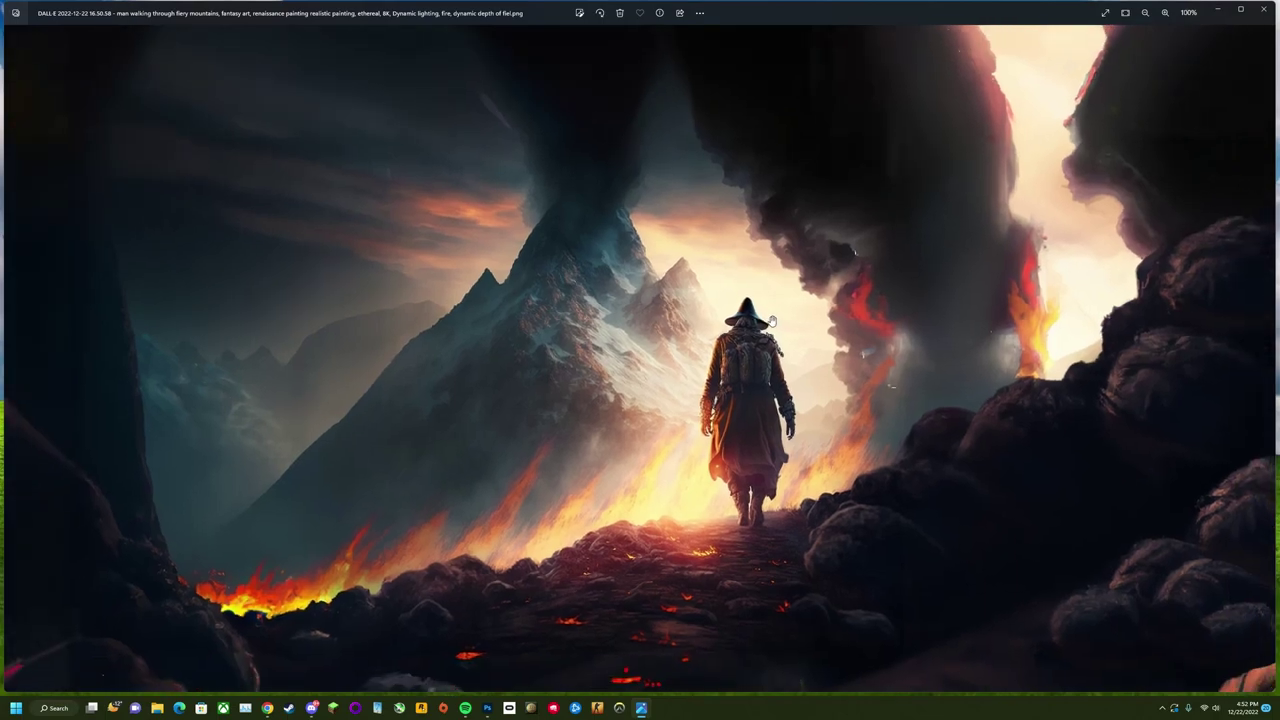
{"action": "scroll", "coordinate": [772, 321], "scroll_direction": "up", "scroll_amount": 3}
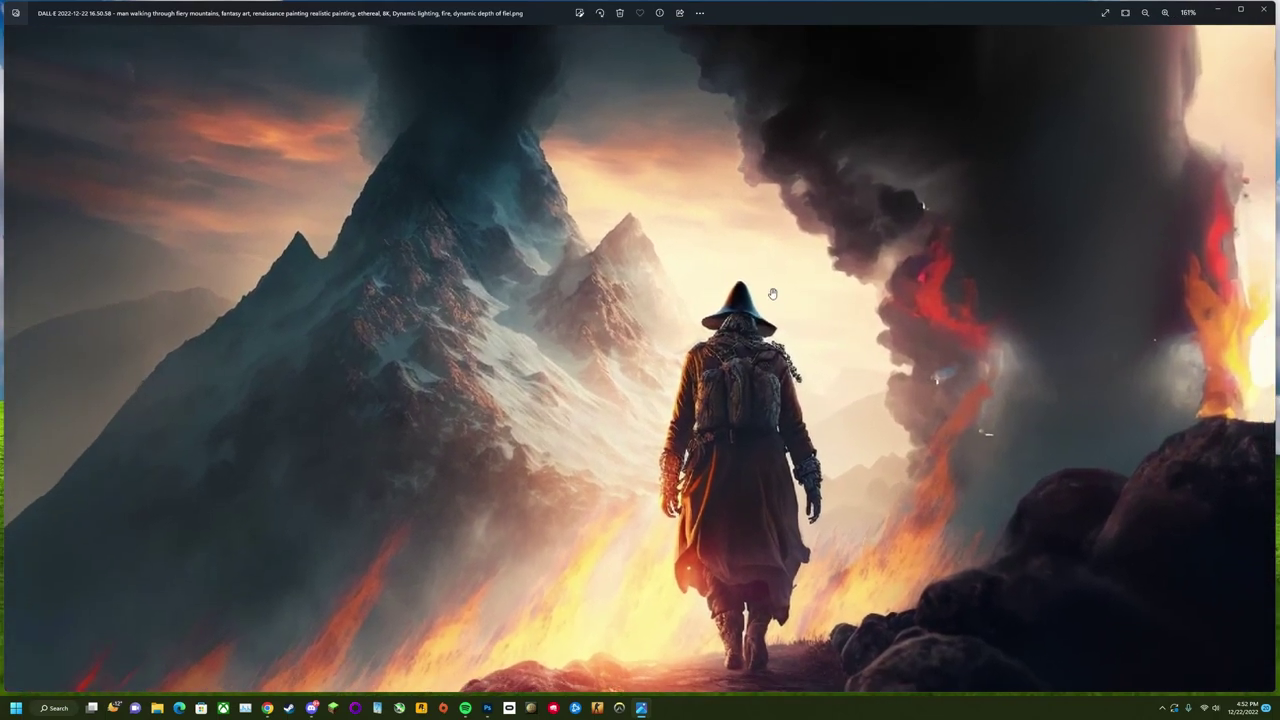
{"action": "scroll", "coordinate": [1150, 110], "scroll_direction": "down", "scroll_amount": 1}
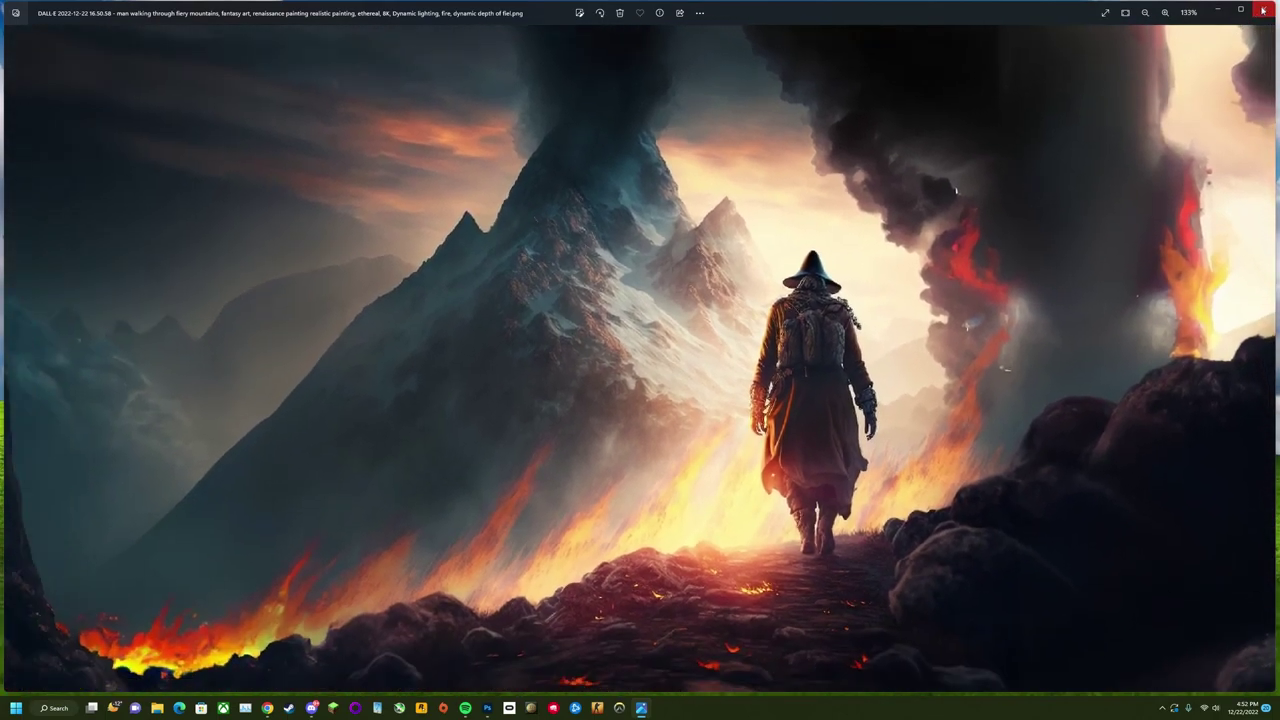
- Close Photos and select the heading text on the Bigjpg page
{"action": "left_click", "coordinate": [1262, 10]}
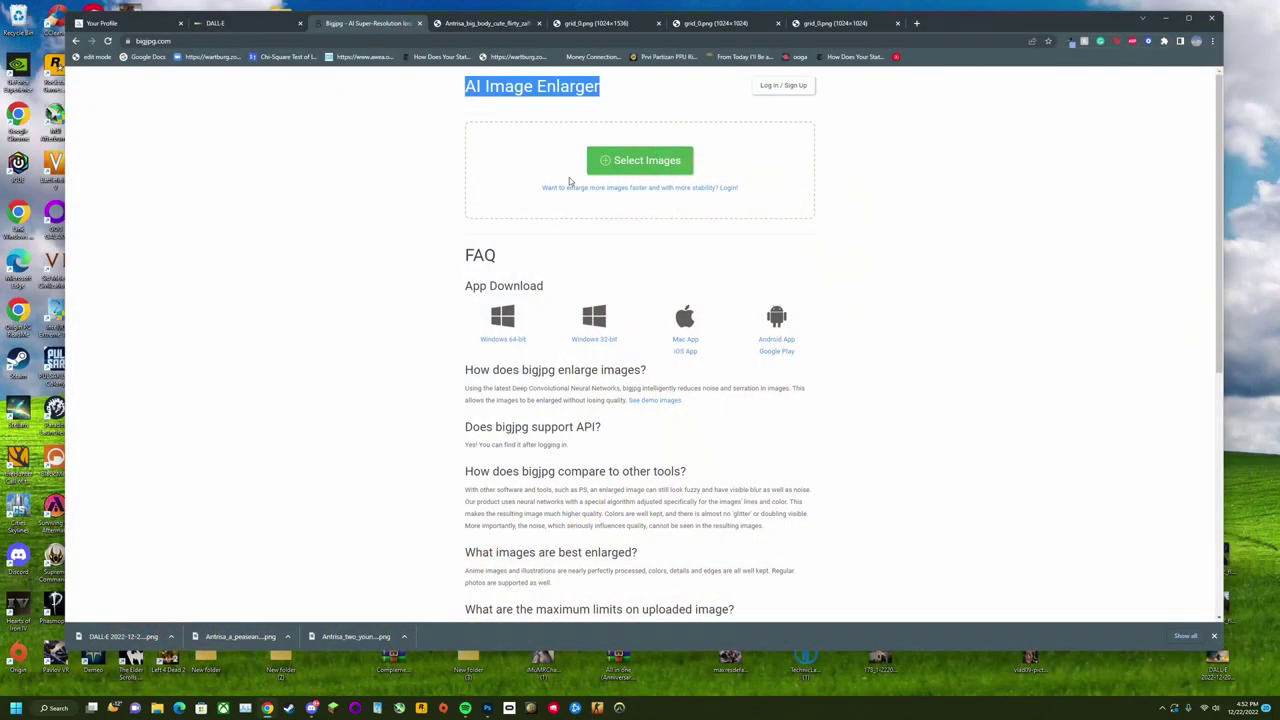
{"action": "left_click", "coordinate": [441, 100]}
{"action": "left_click_drag", "start_coordinate": [463, 90], "coordinate": [672, 100]}
{"action": "left_click", "coordinate": [441, 103]}
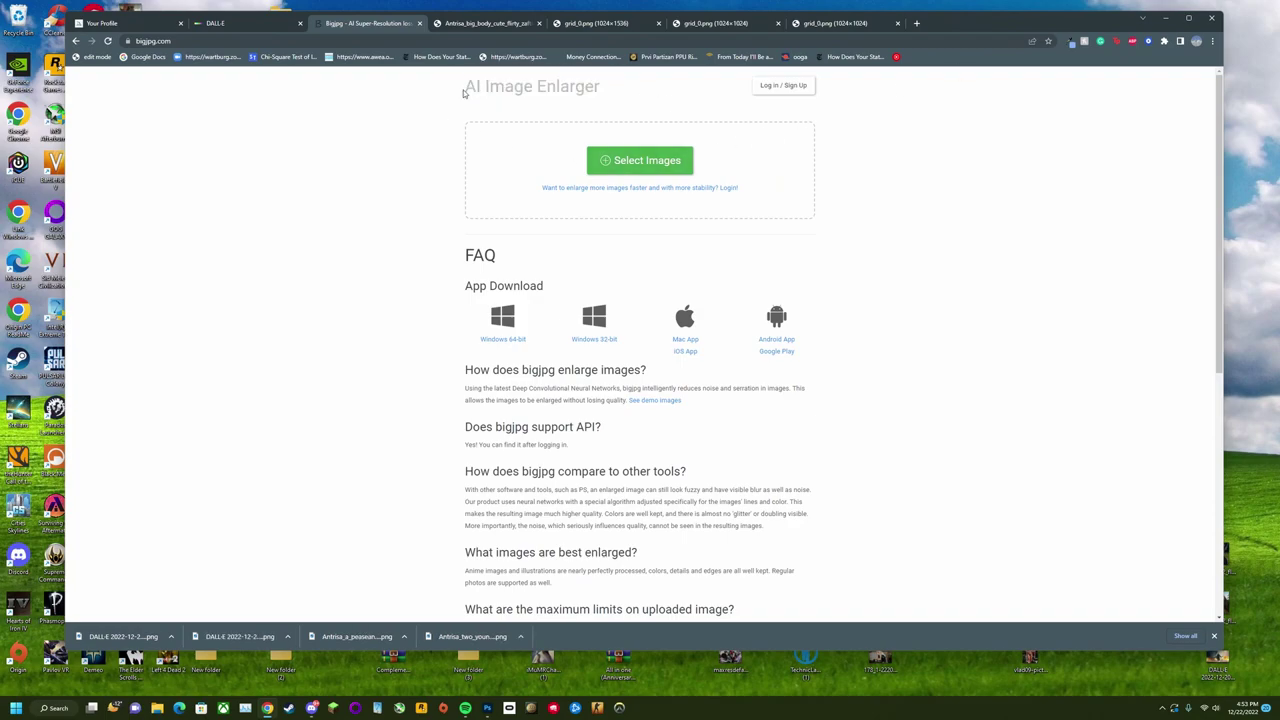
{"action": "left_click_drag", "start_coordinate": [463, 93], "coordinate": [633, 94]}
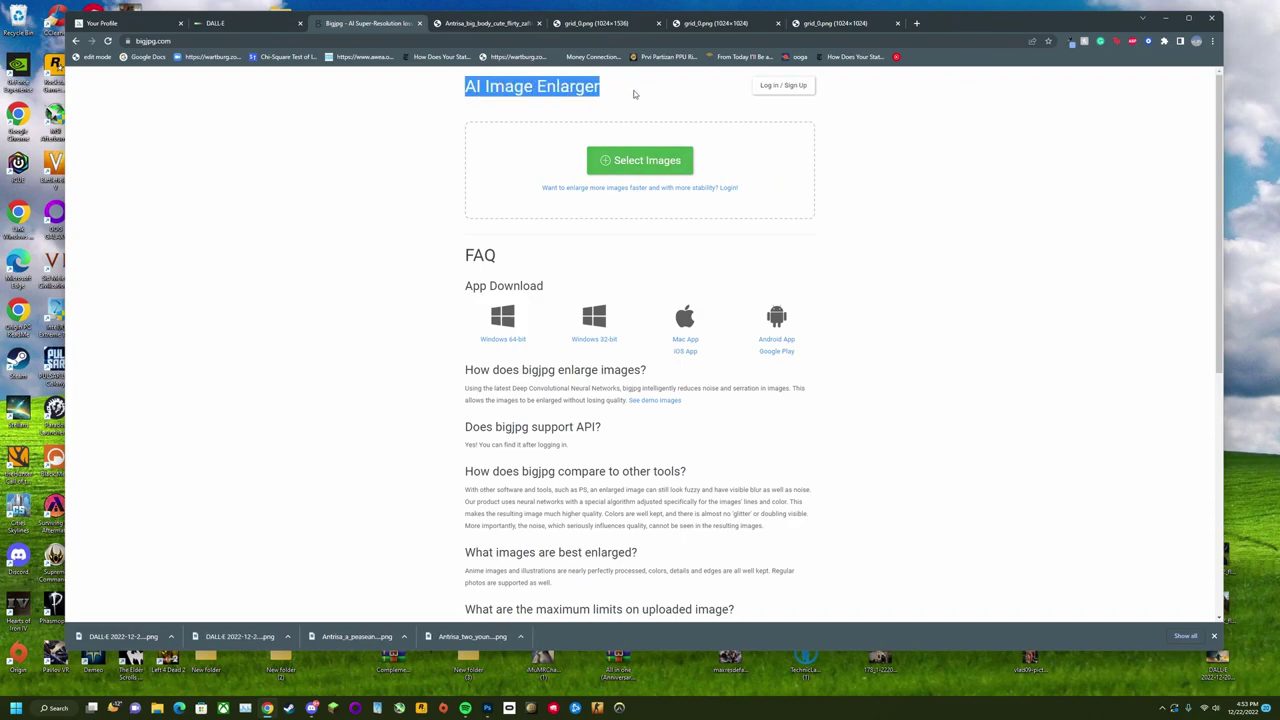
- Upload the latest DALL-E mountain image and start a 4x Artwork enlargement with low noise reduction
{"action": "left_click", "coordinate": [628, 166]}
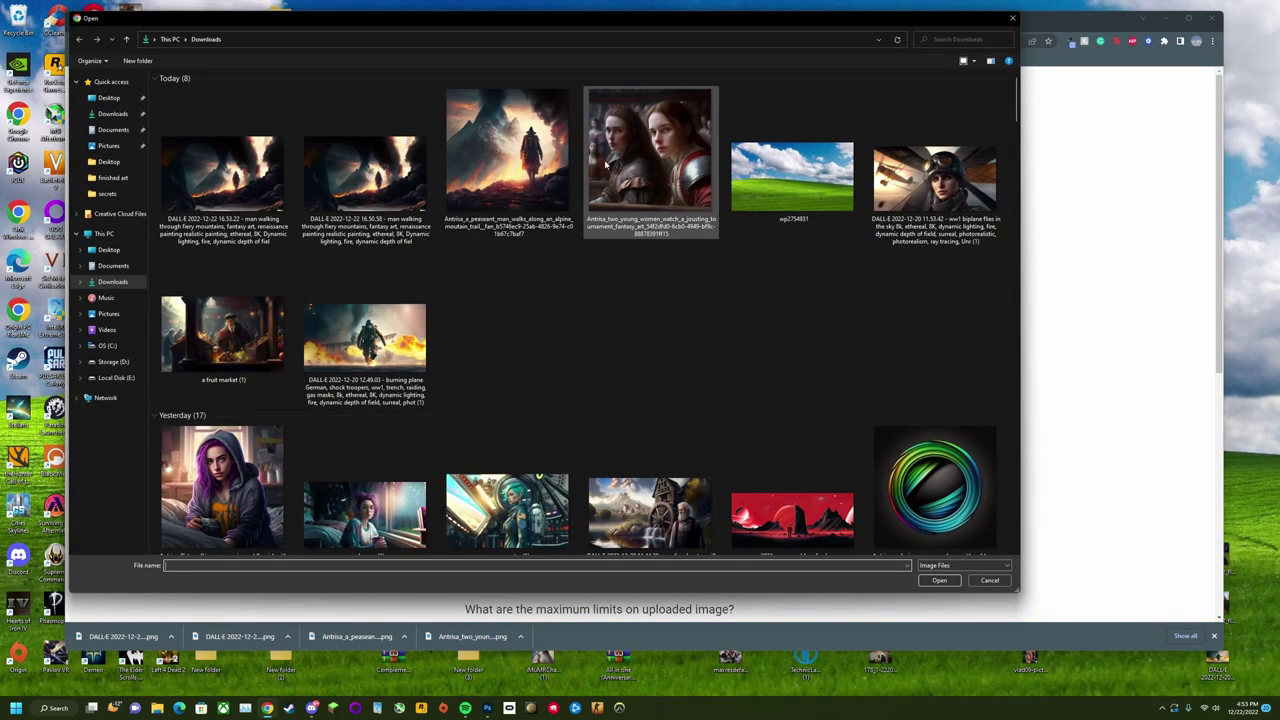
{"action": "left_click", "coordinate": [253, 190]}
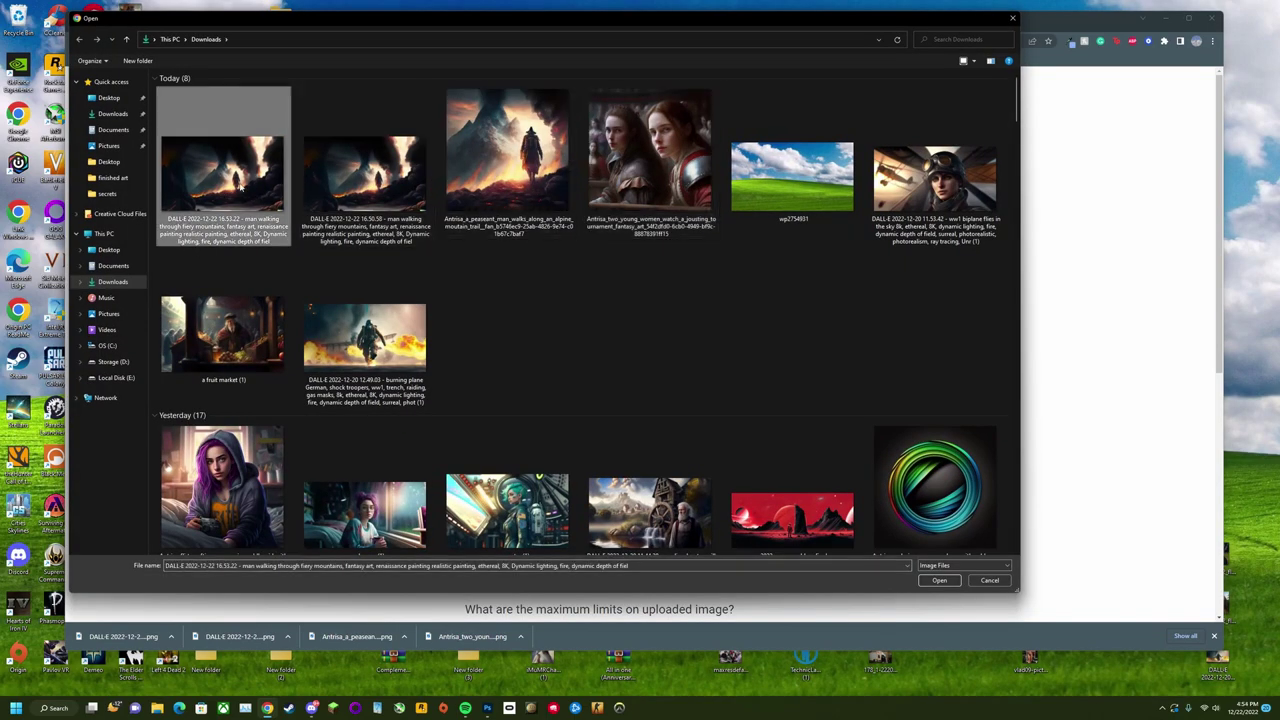
{"action": "left_click", "coordinate": [939, 580]}
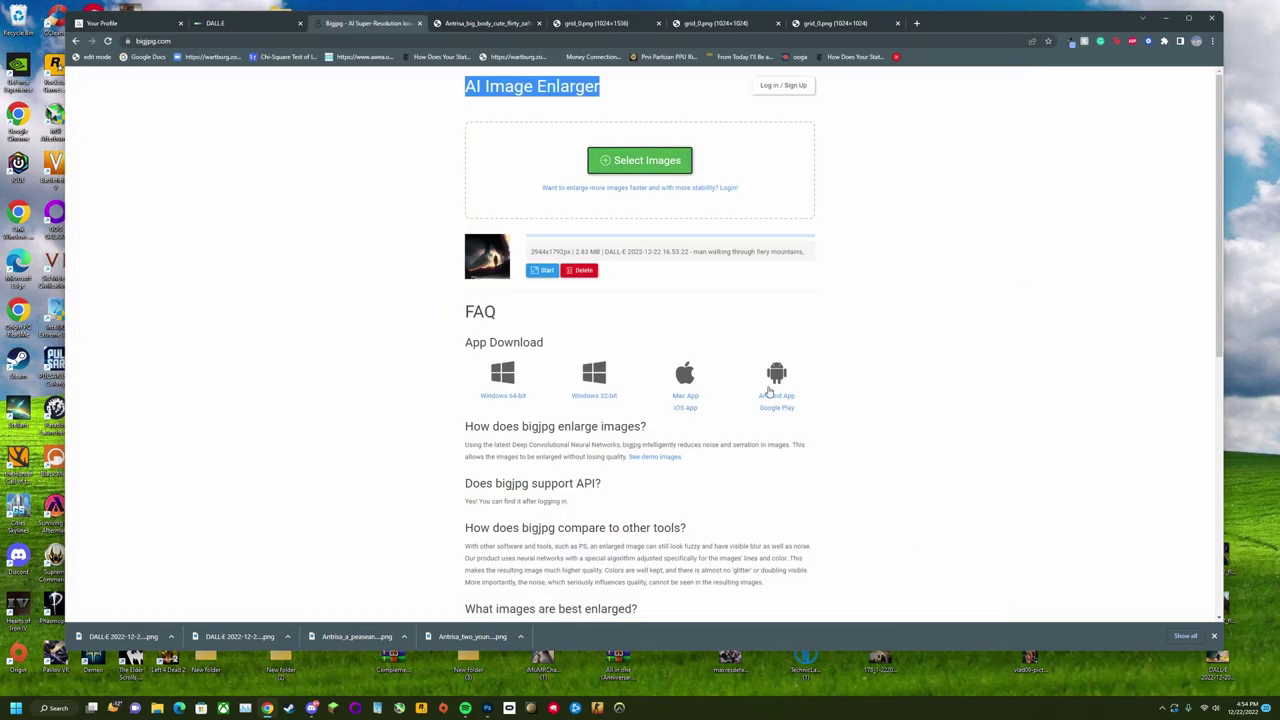
{"action": "left_click", "coordinate": [541, 271]}
{"action": "left_click", "coordinate": [607, 167]}
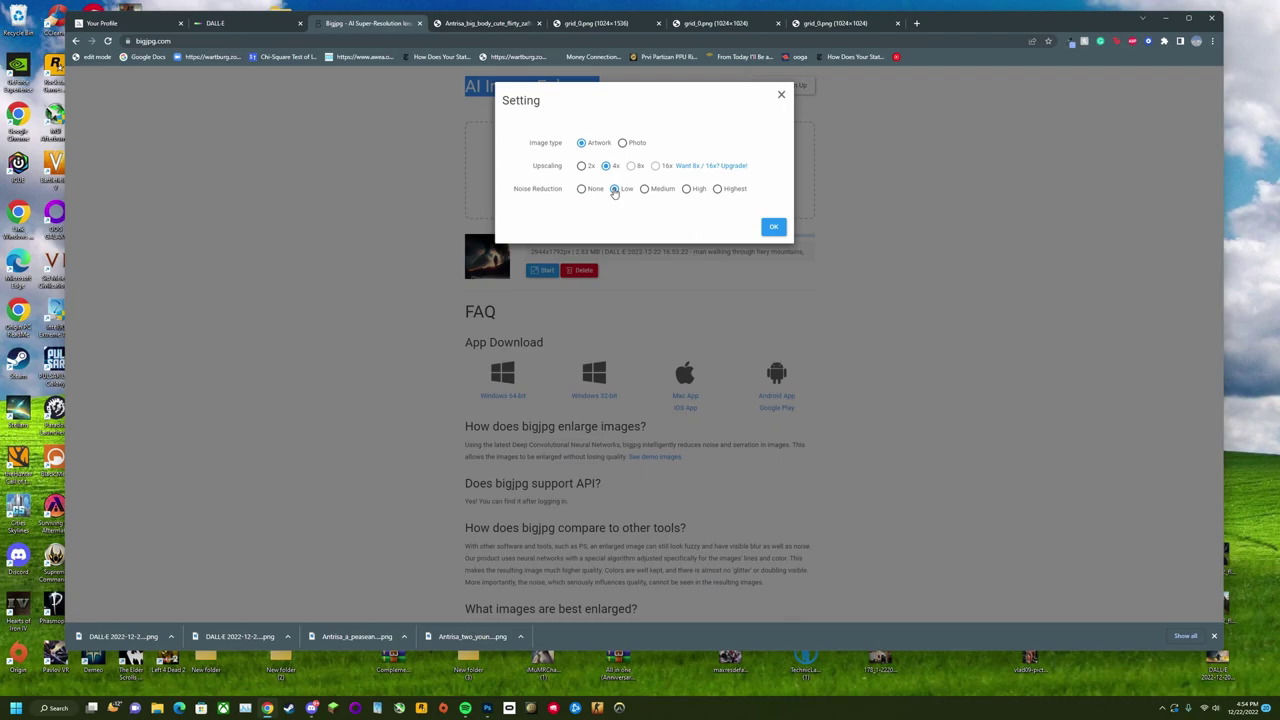
{"action": "left_click", "coordinate": [775, 228]}
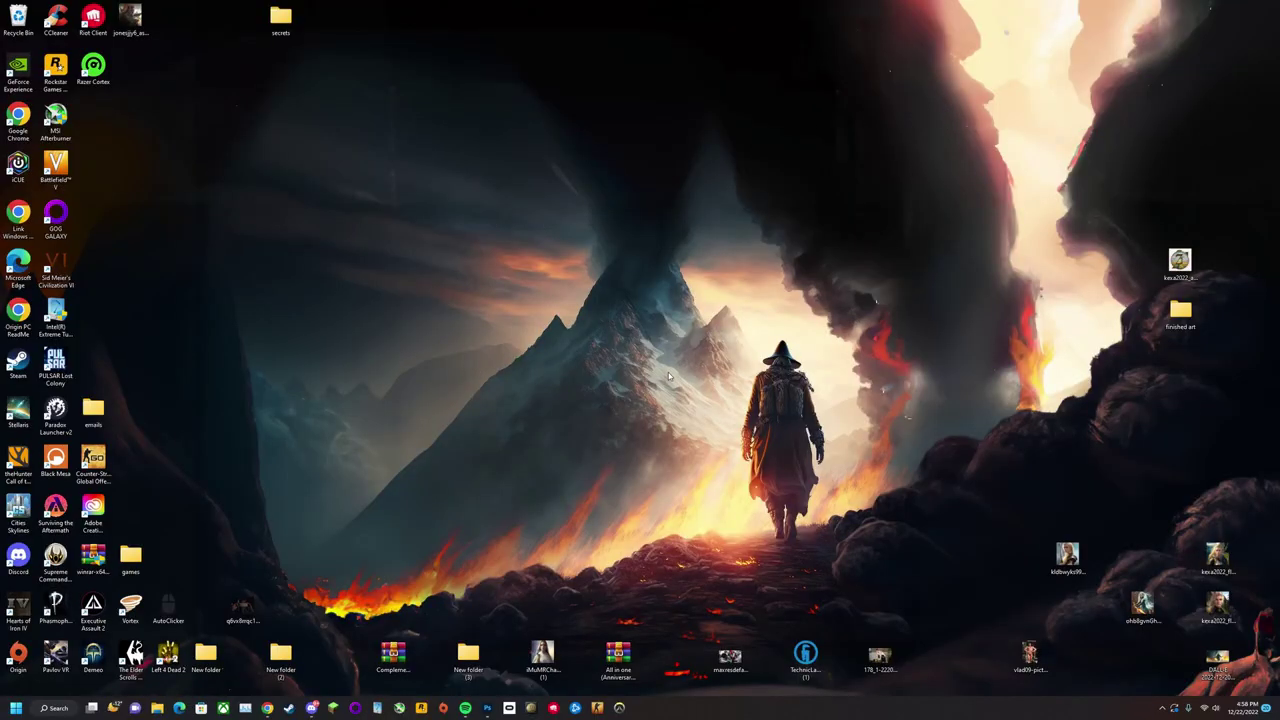
- Drag-select on the desktop around the finished art folder icon
{"action": "left_click_drag", "start_coordinate": [726, 324], "coordinate": [830, 470]}
{"action": "left_click_drag", "start_coordinate": [636, 282], "coordinate": [748, 444]}
- Open the finished art folder and verify the upscaled image measures 11776 × 7168 in Properties Details
{"action": "double_click", "coordinate": [1179, 311]}
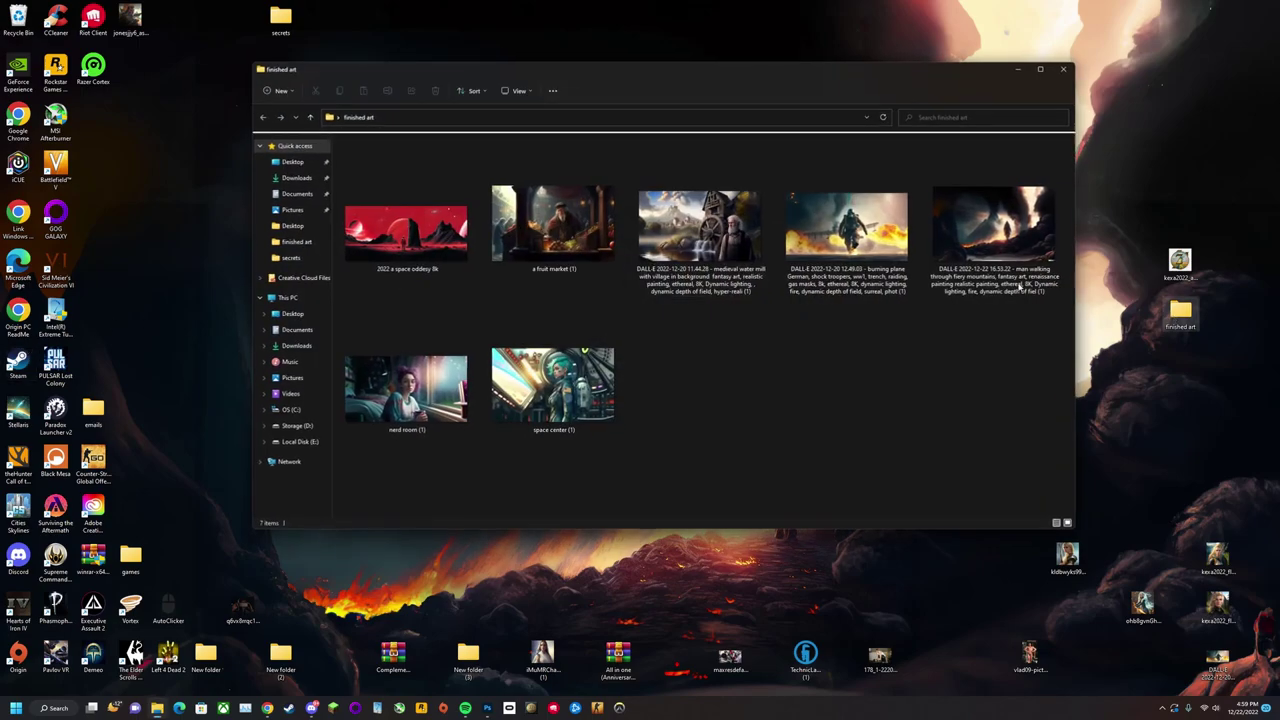
{"action": "left_click", "coordinate": [941, 236]}
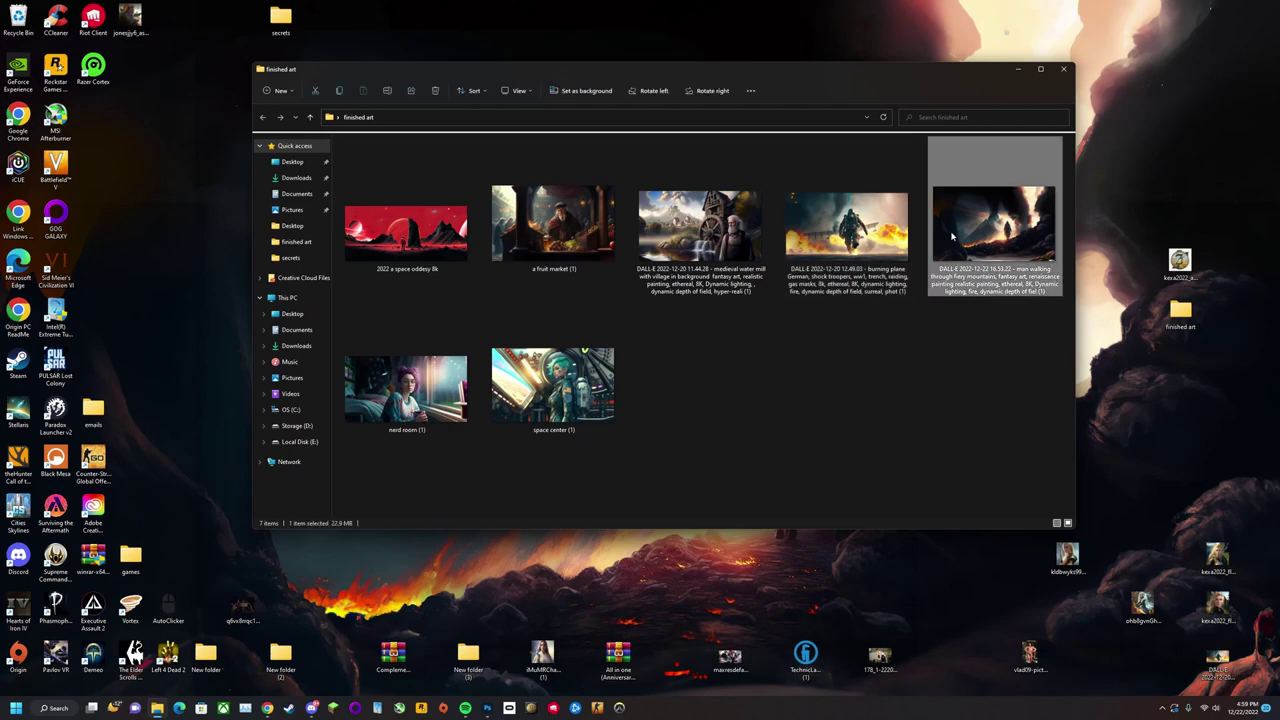
{"action": "right_click", "coordinate": [952, 236]}
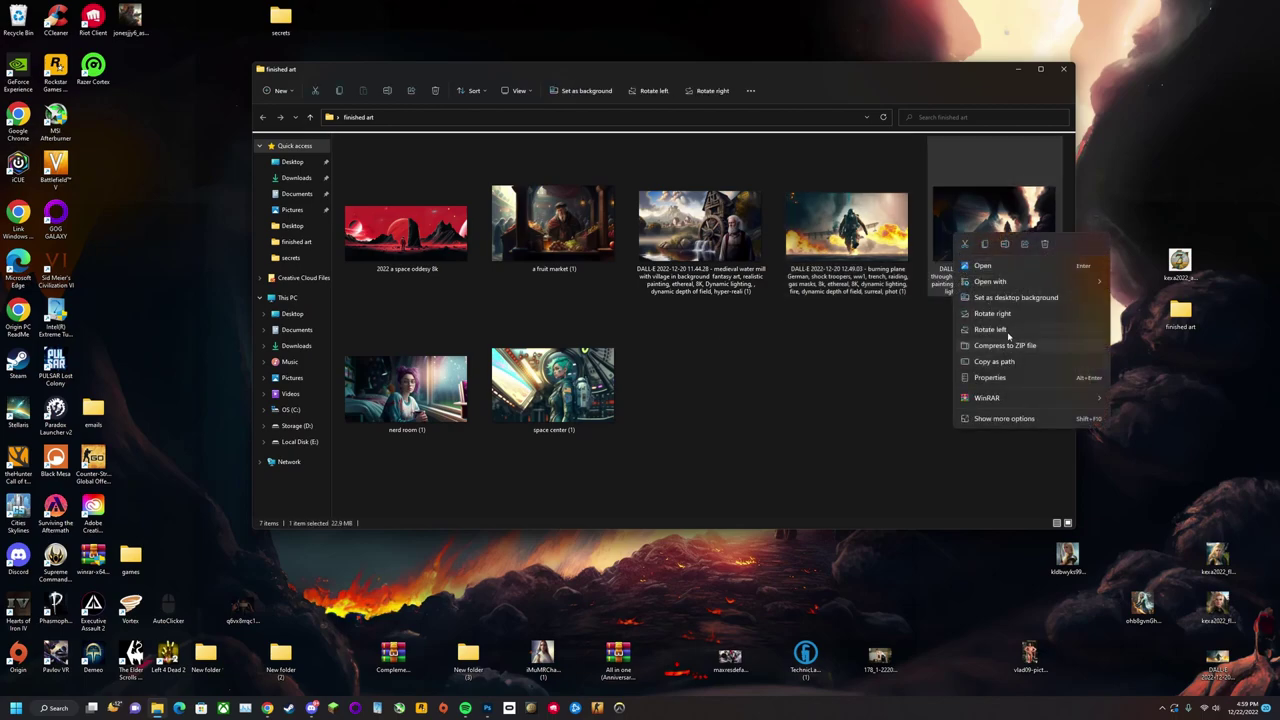
{"action": "left_click", "coordinate": [1004, 379]}
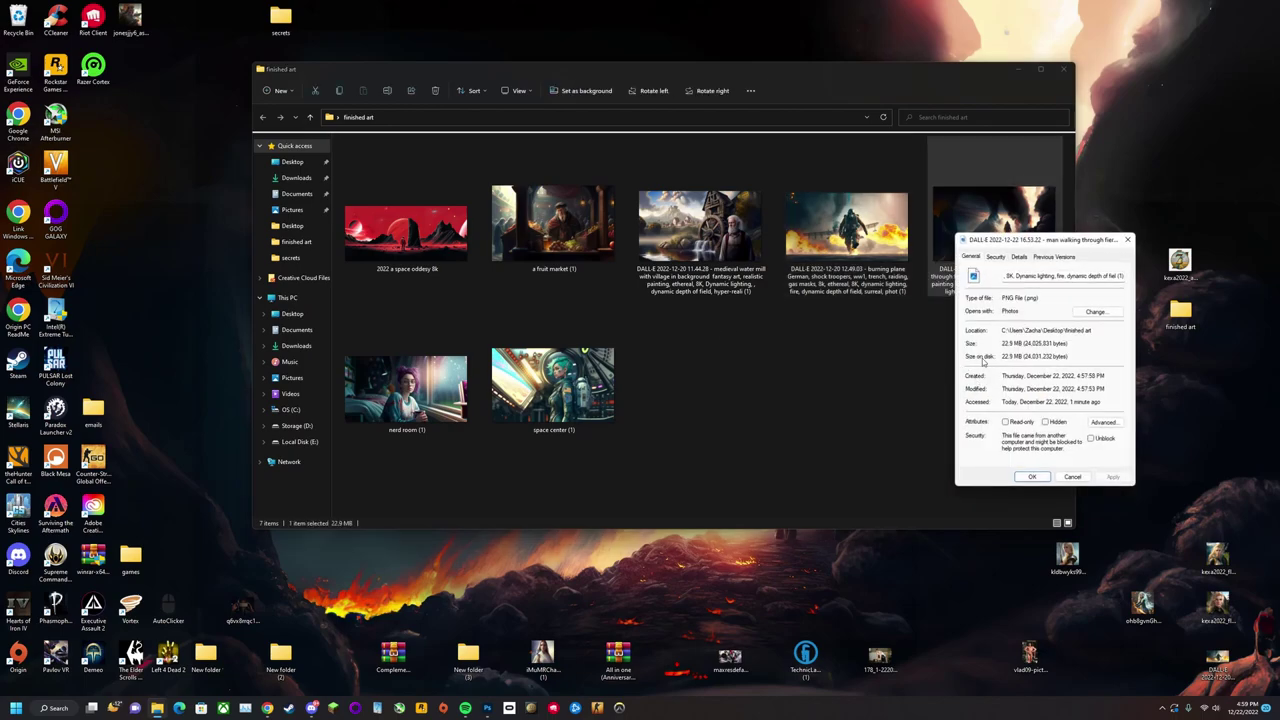
{"action": "left_click", "coordinate": [1017, 257]}
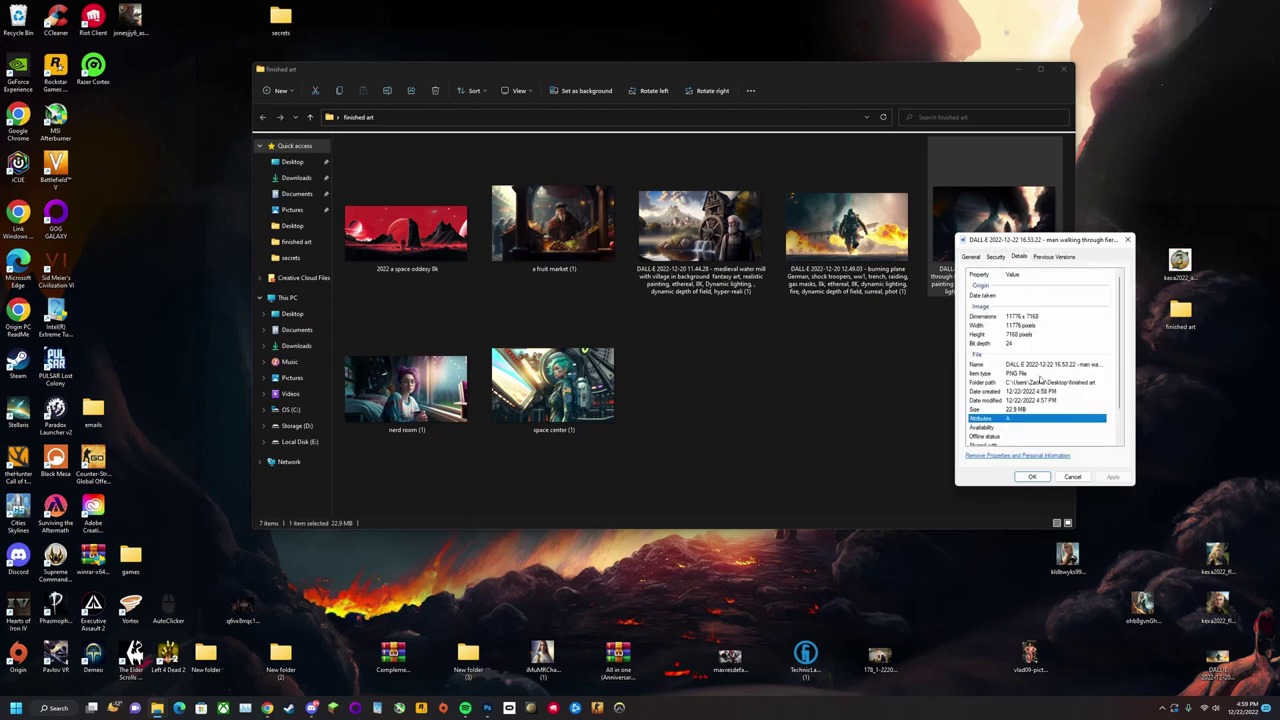
{"action": "left_click", "coordinate": [1032, 317]}
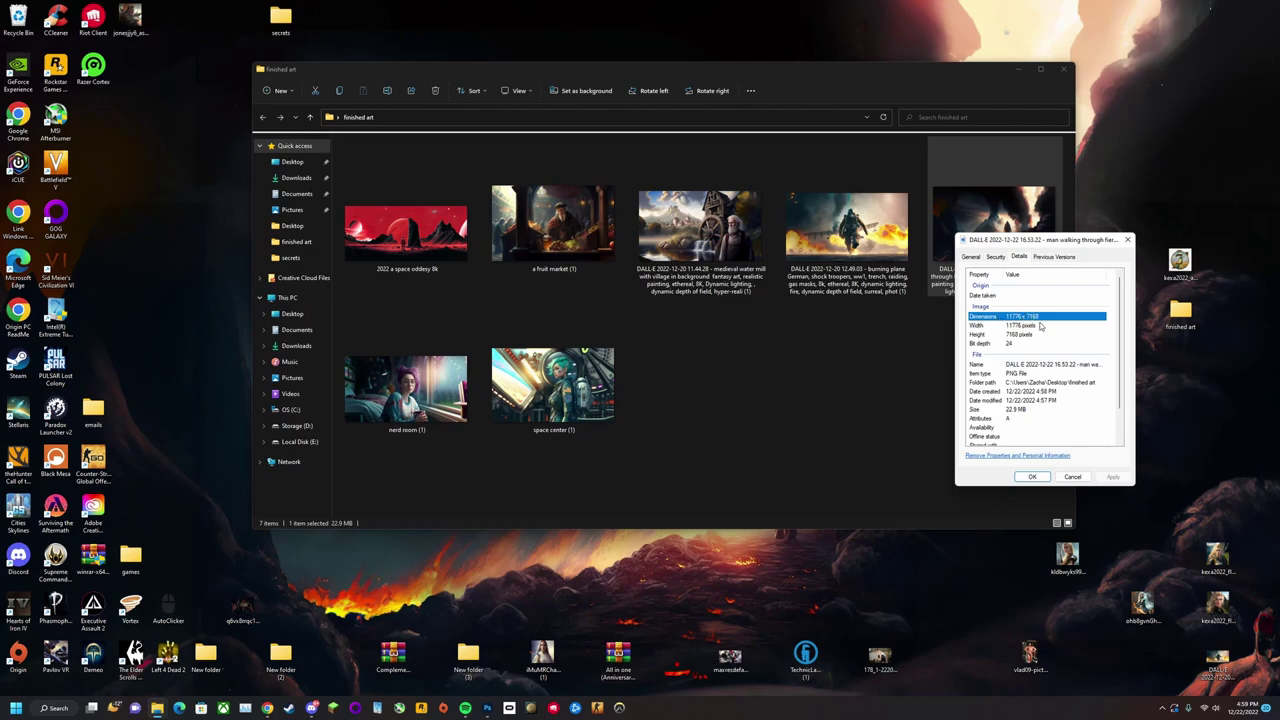
{"action": "left_click", "coordinate": [1032, 476]}
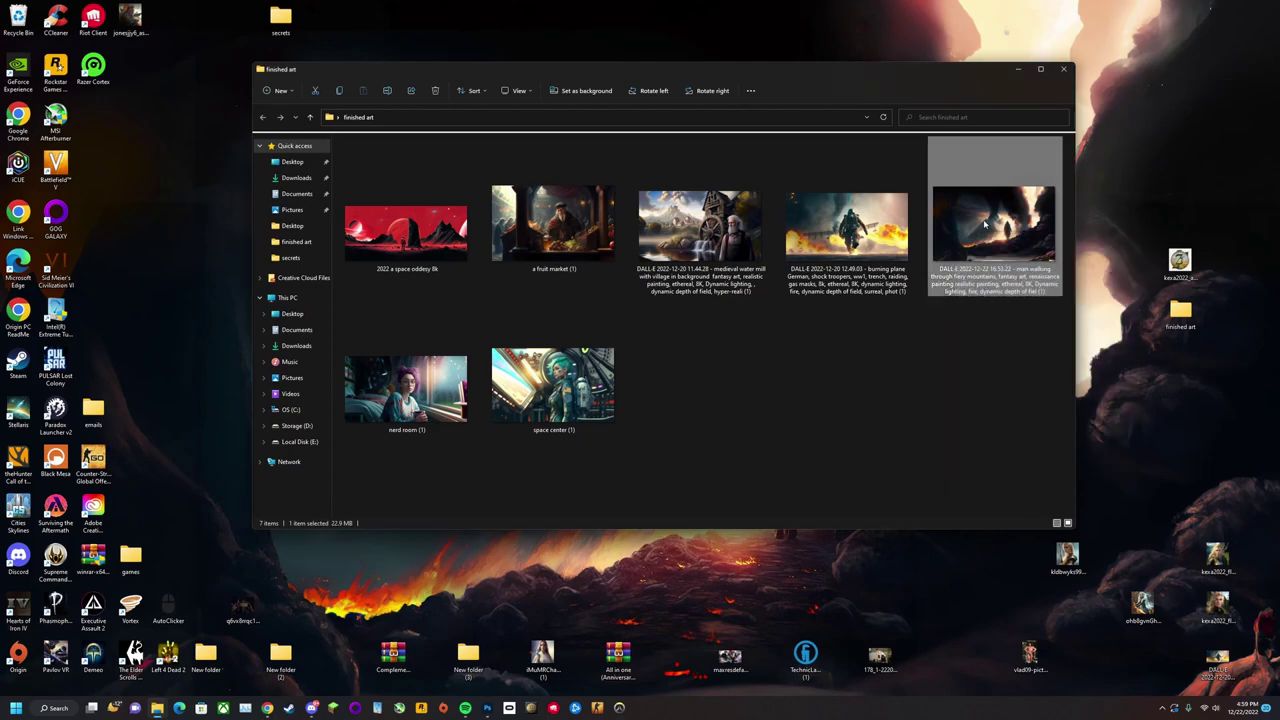
{"action": "left_click", "coordinate": [1063, 72]}
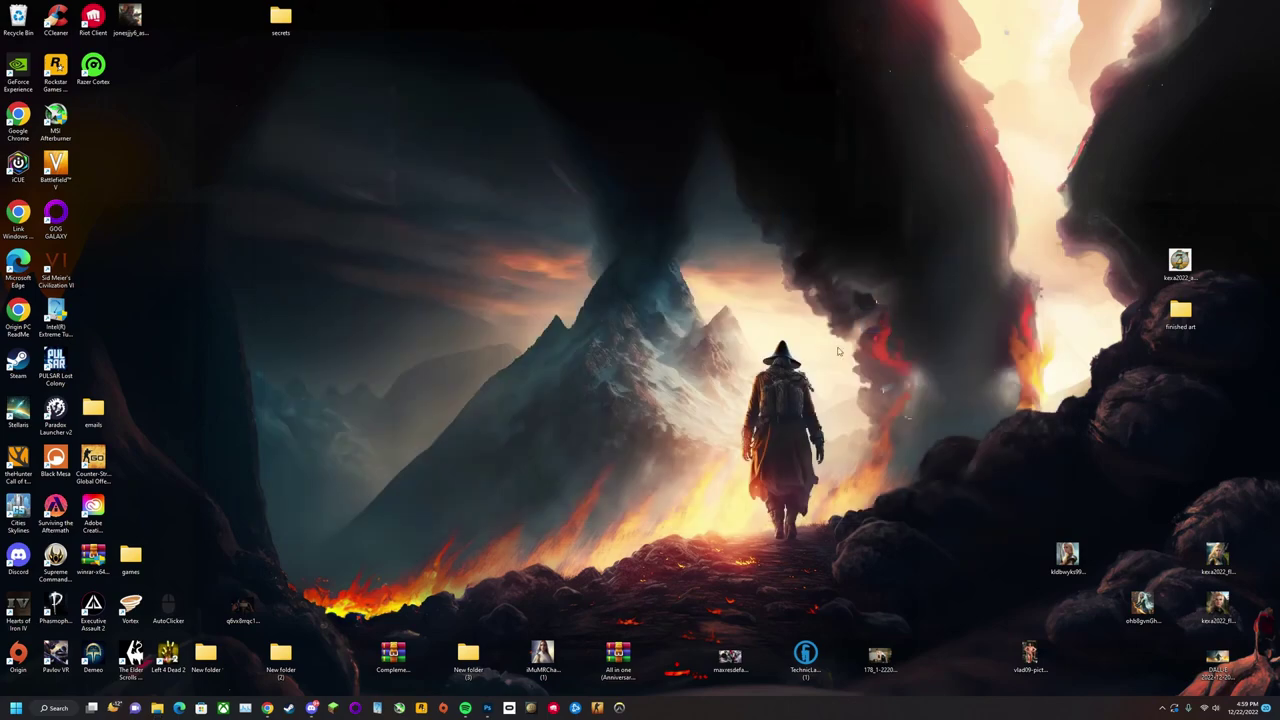
{"action": "left_click_drag", "start_coordinate": [684, 252], "coordinate": [660, 385]}
{"action": "left_click_drag", "start_coordinate": [286, 166], "coordinate": [908, 490]}
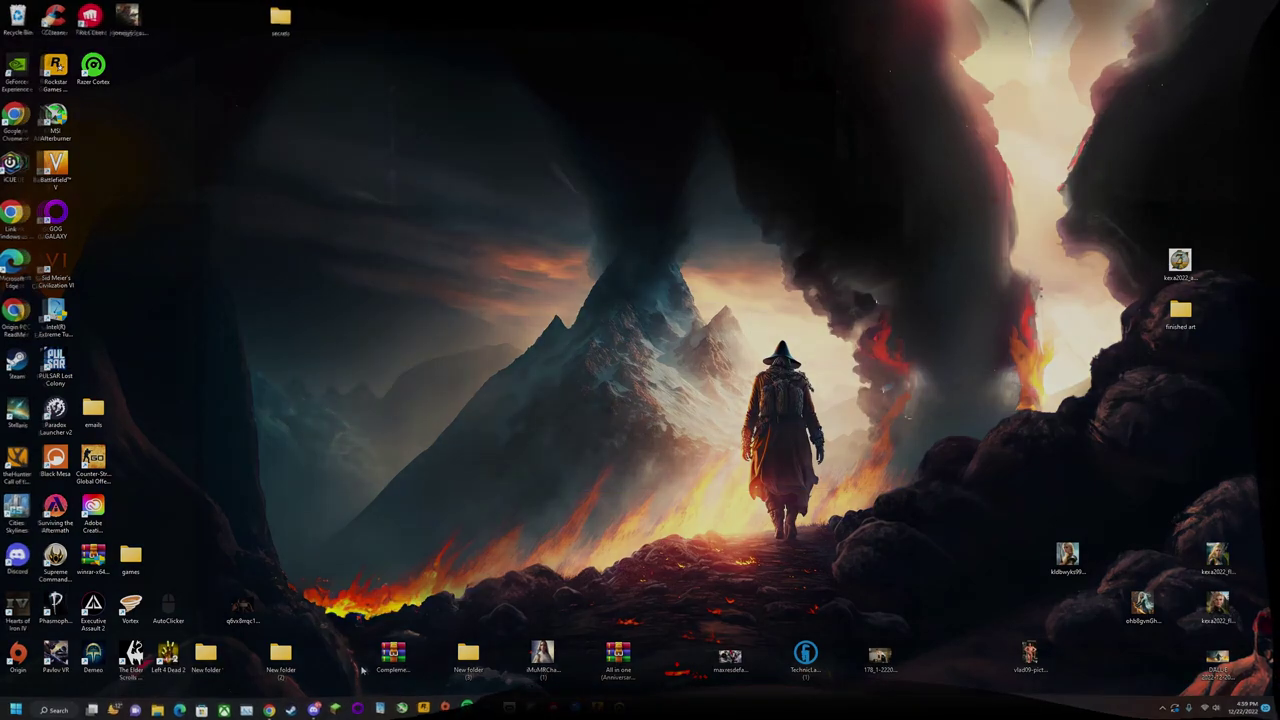